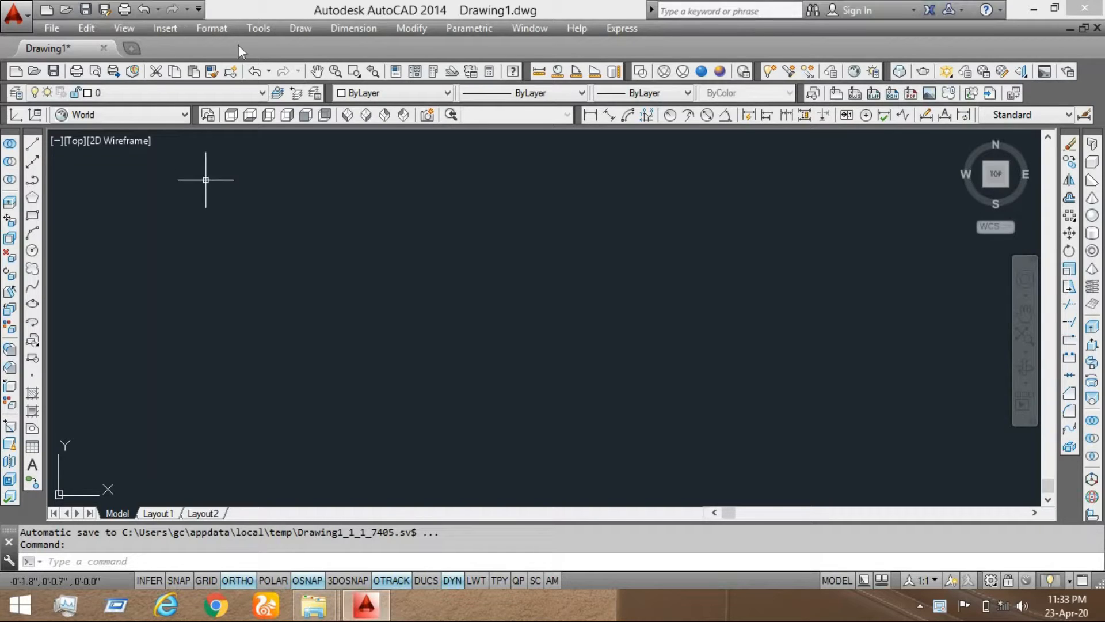
Step: Examine the length type and precision options in the Drawing Units settings and close them without changes
left_click(210, 28)
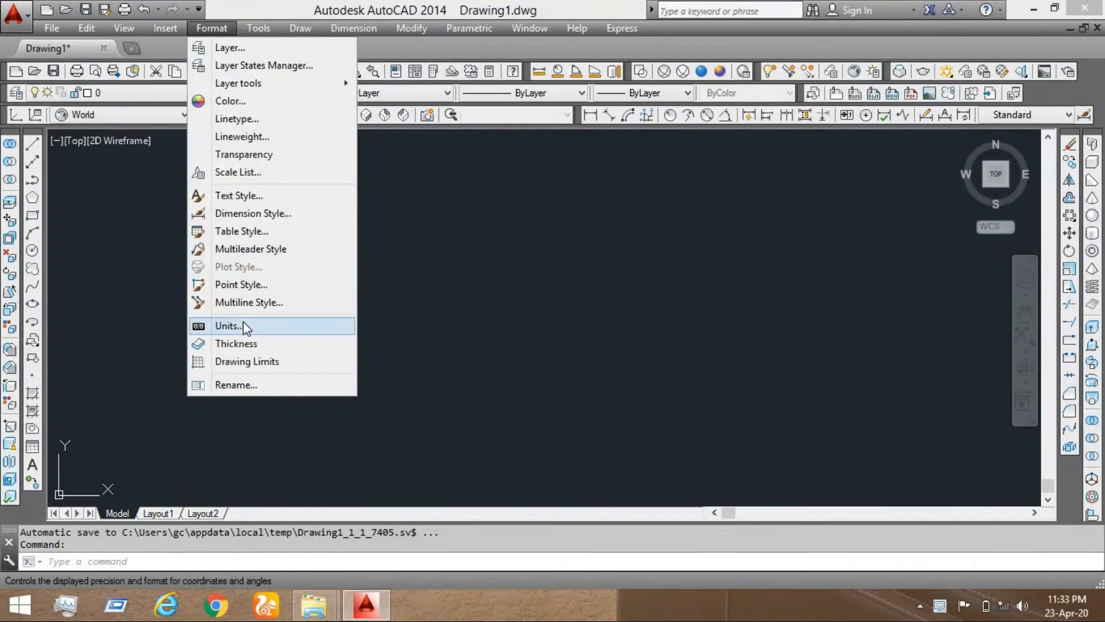
left_click(243, 327)
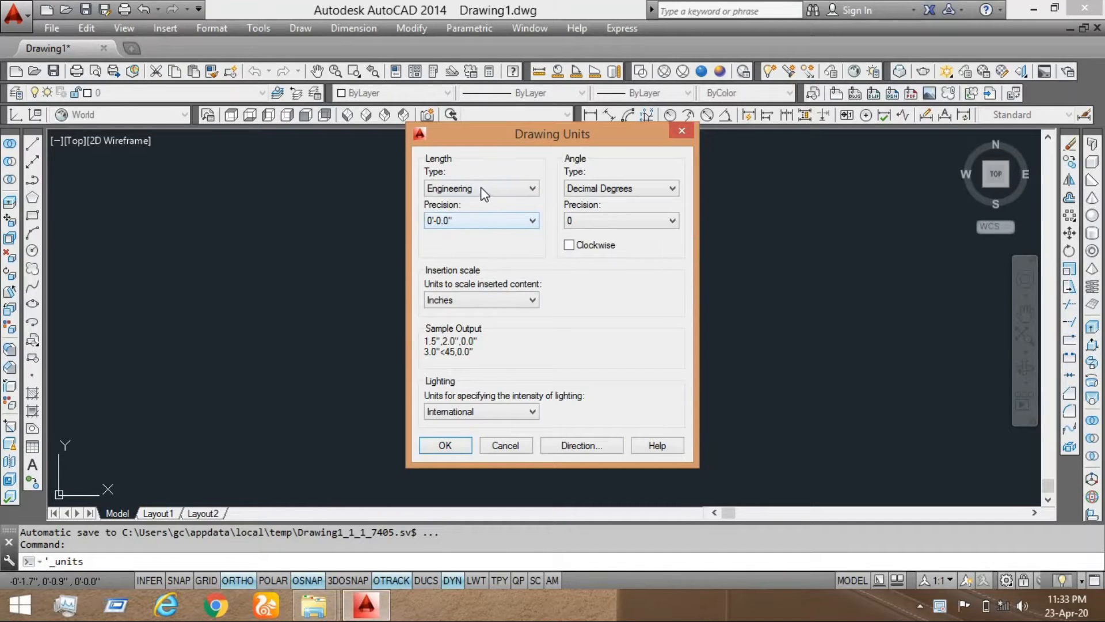
left_click(482, 188)
left_click(482, 187)
left_click(482, 188)
left_click(482, 187)
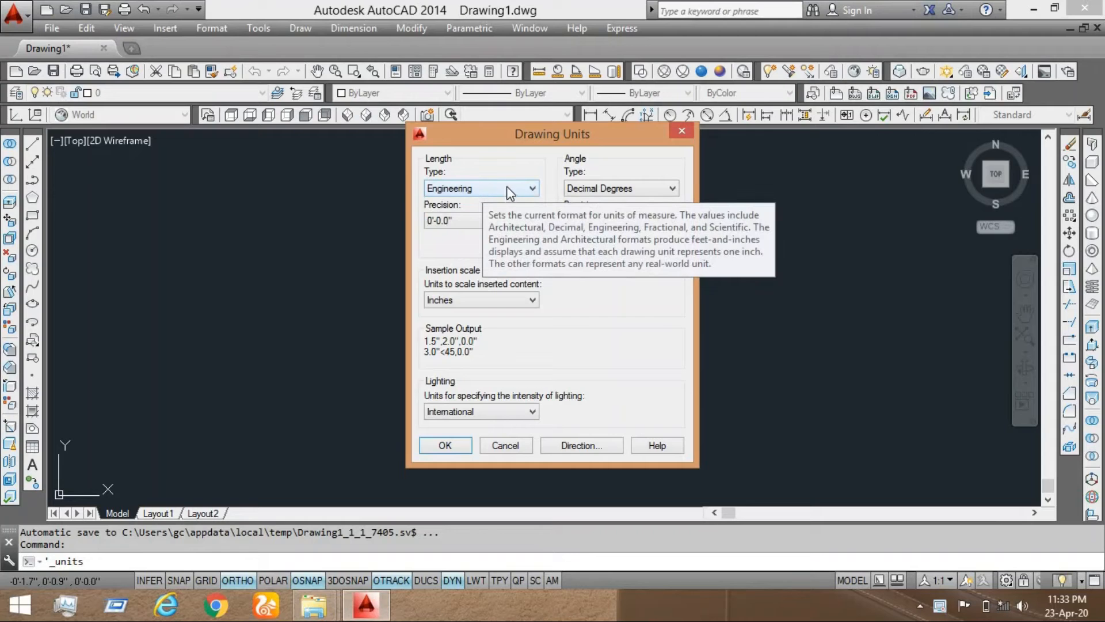
left_click(491, 188)
left_click(492, 187)
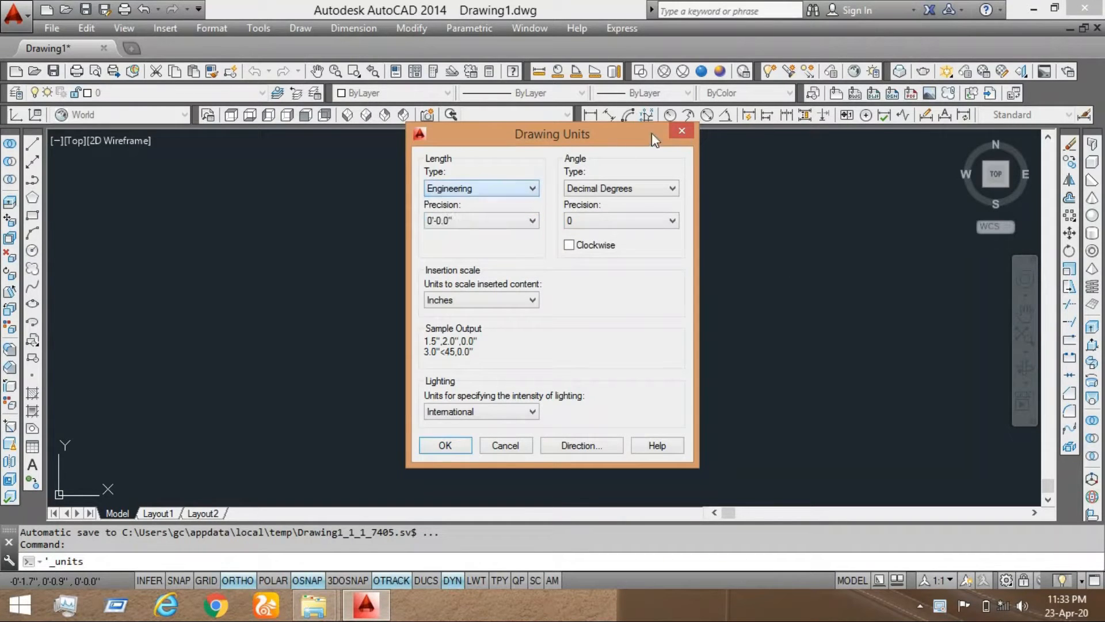
left_click(678, 133)
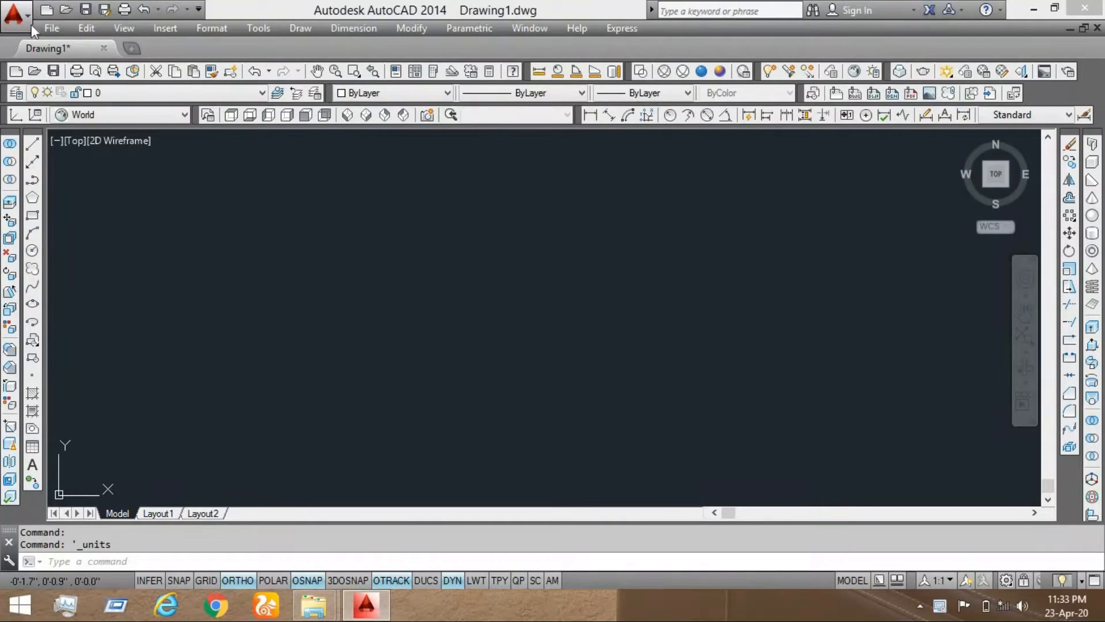
left_click(126, 30)
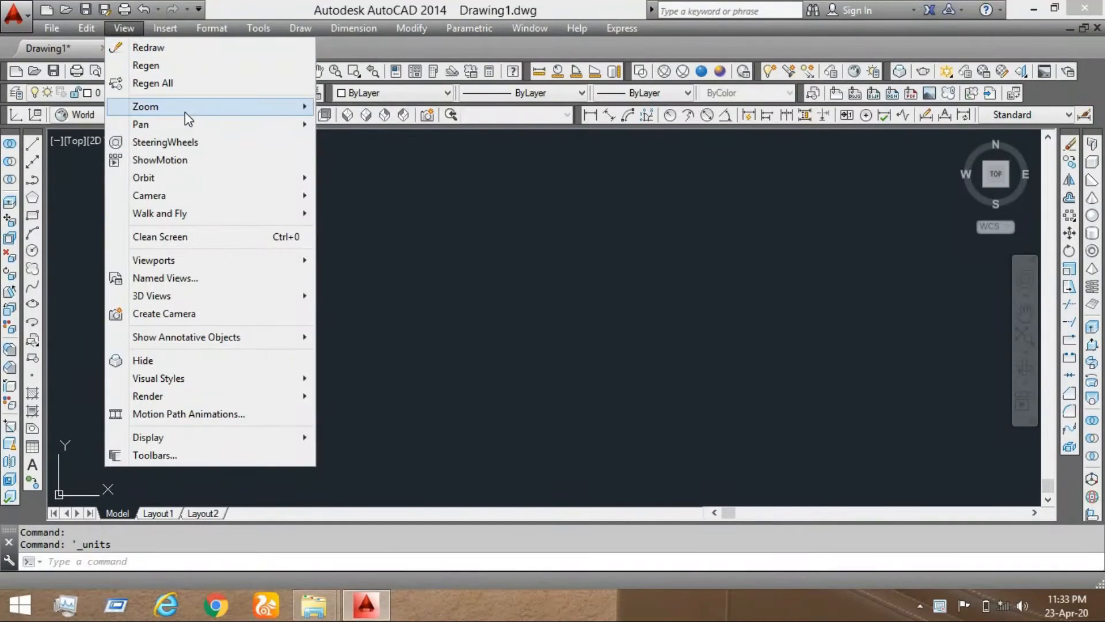
mouse_move(185, 112)
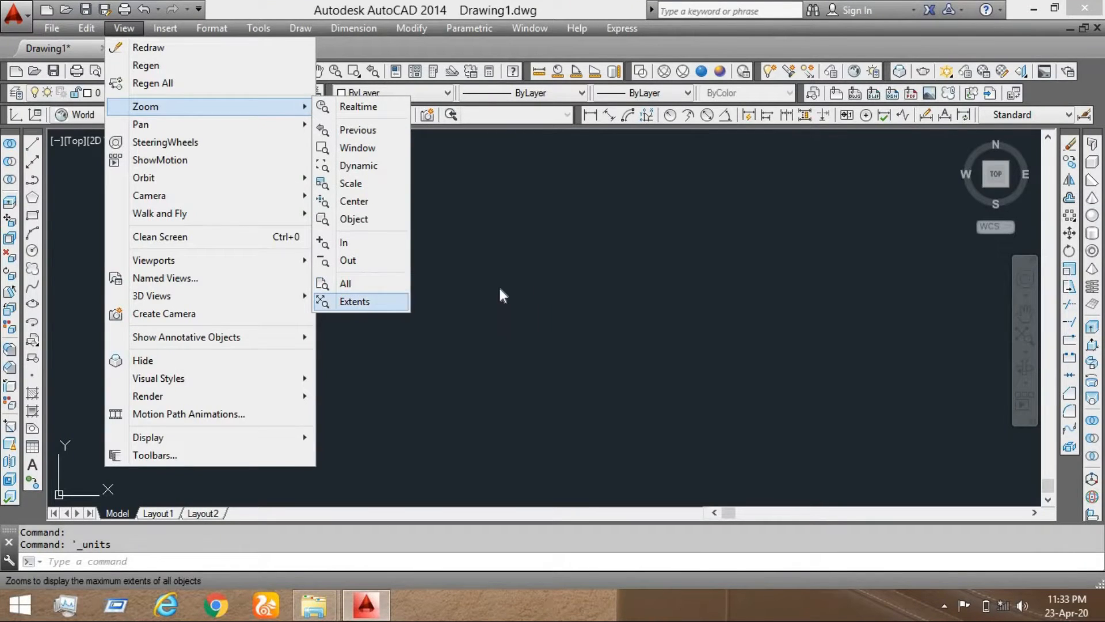
left_click(482, 292)
left_click(532, 290)
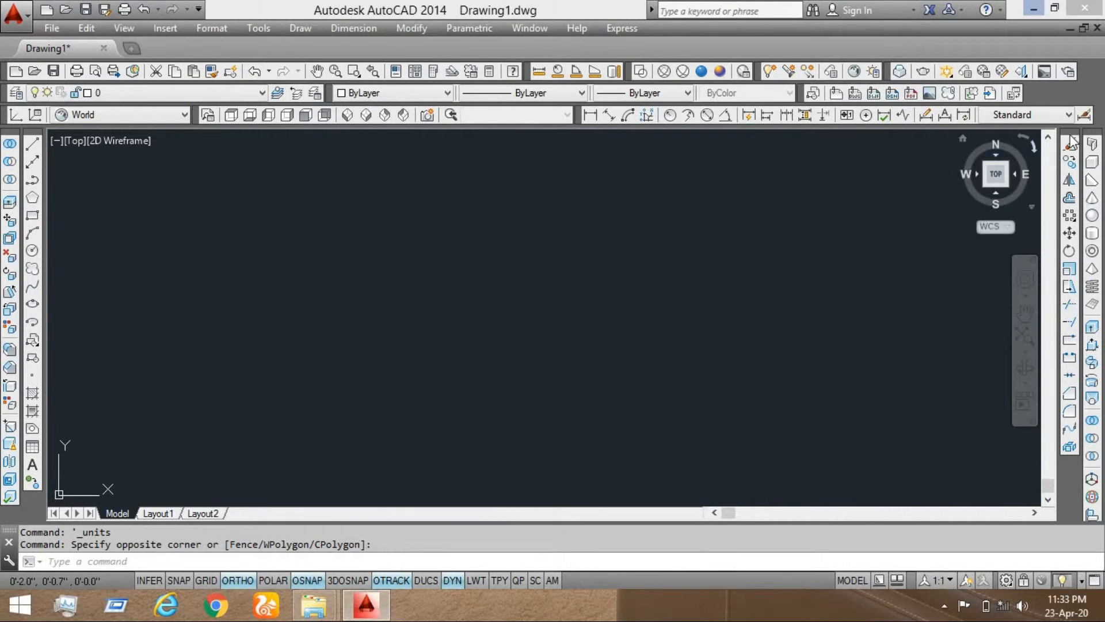
Step: Draw an upright rectangle freehand near the middle of the empty drawing area
left_click(33, 214)
left_click(477, 244)
left_click(572, 364)
key("F8")
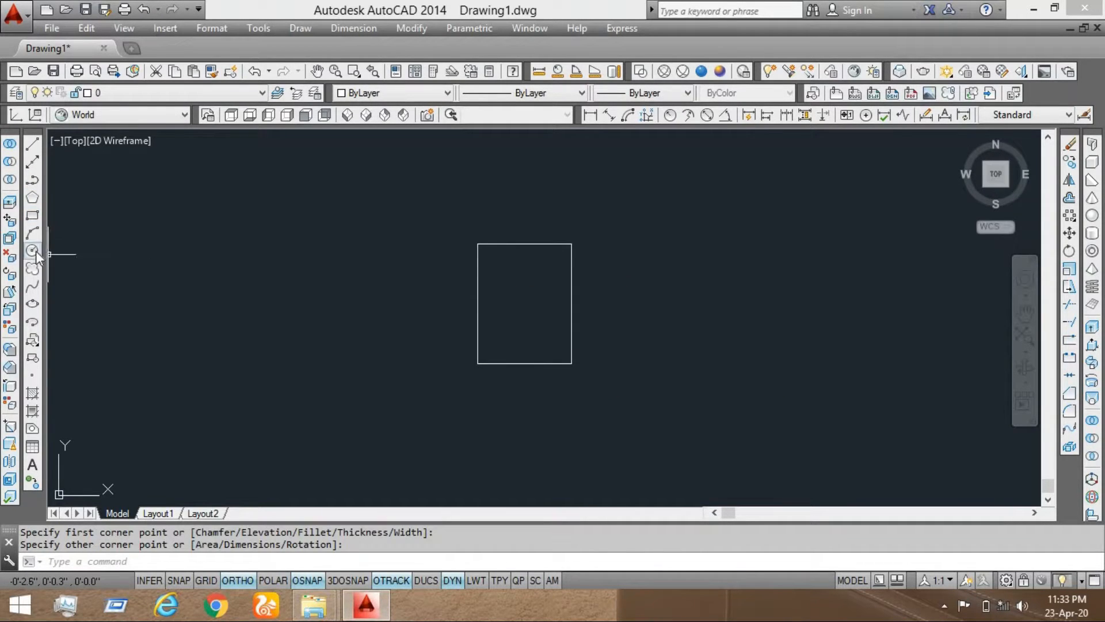
Step: Draw a circle by centre and radius to the upper left of the rectangle
left_click(32, 250)
left_click(215, 236)
left_click(272, 242)
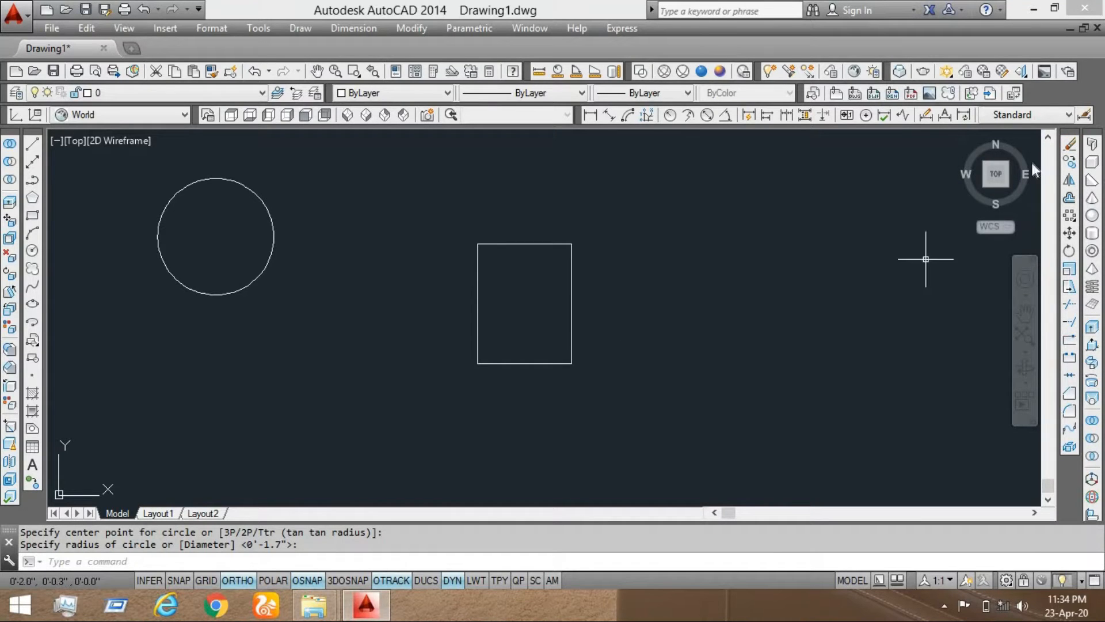
Step: Erase the rectangle with the Erase command and a crossing selection, and undo the erasure
left_click(1069, 148)
left_click(627, 309)
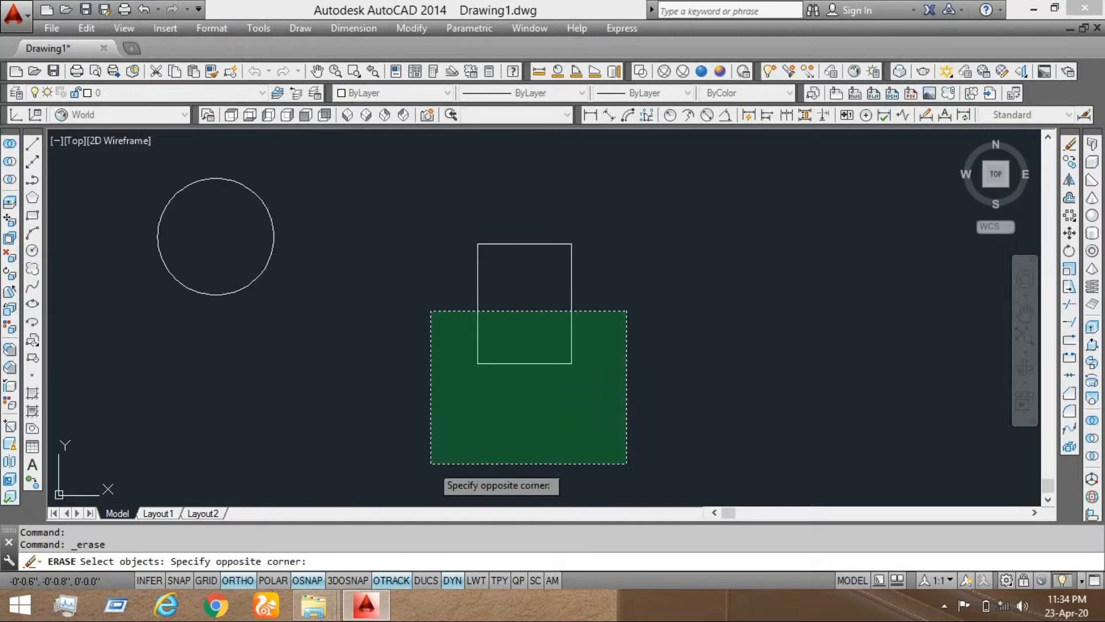
left_click(430, 465)
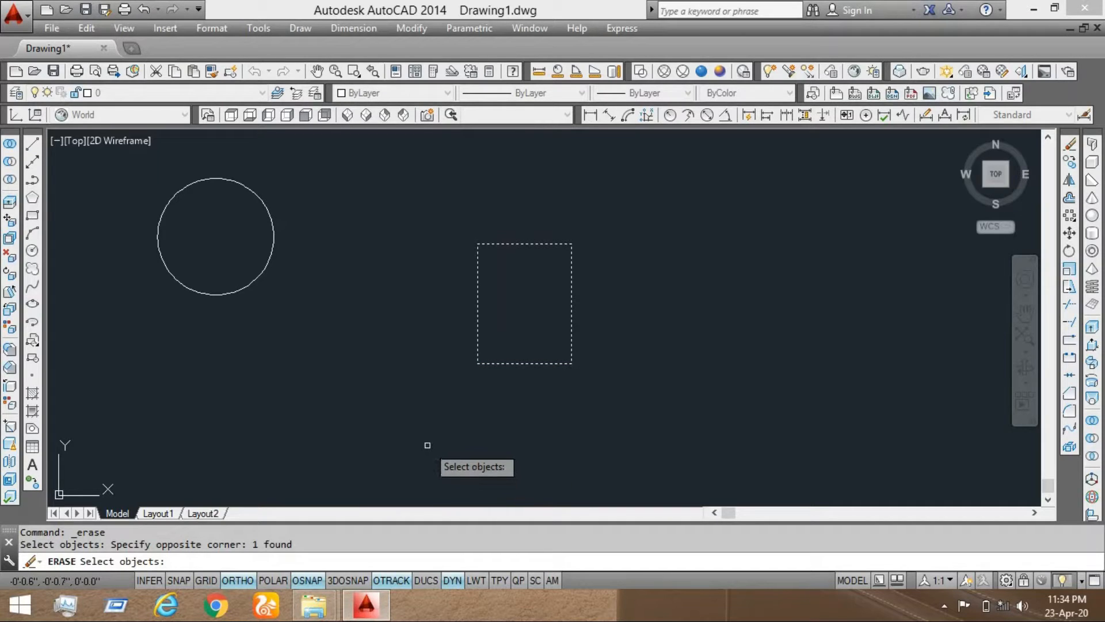
key("Return")
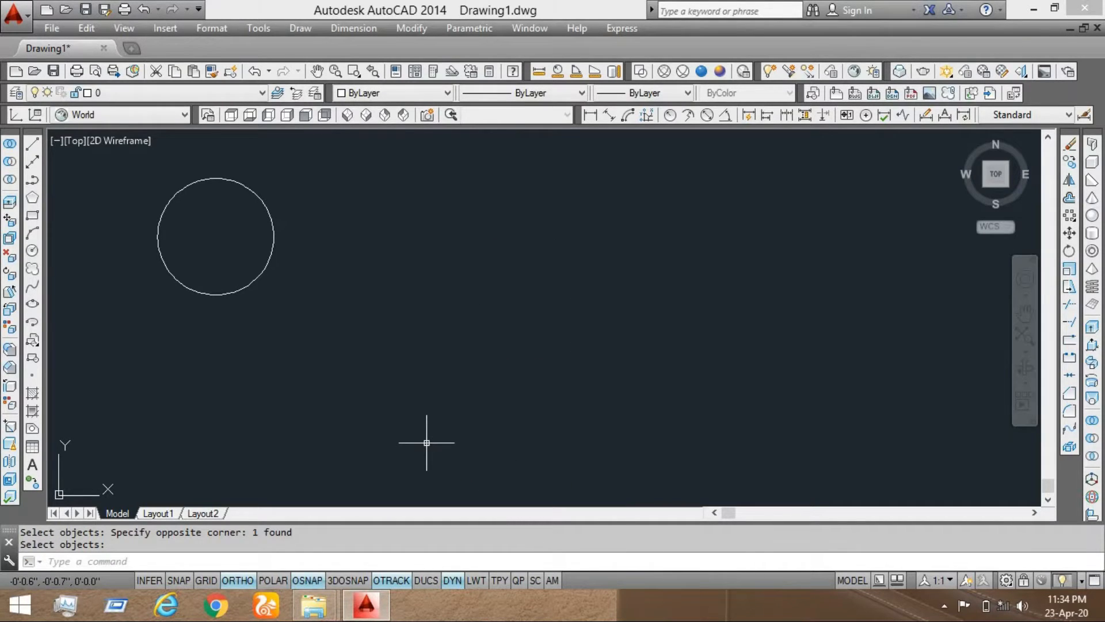
key("ctrl+z")
Step: Repeat the Erase command on the rectangle and undo it once more
left_click(1069, 145)
left_click(602, 291)
left_click(460, 425)
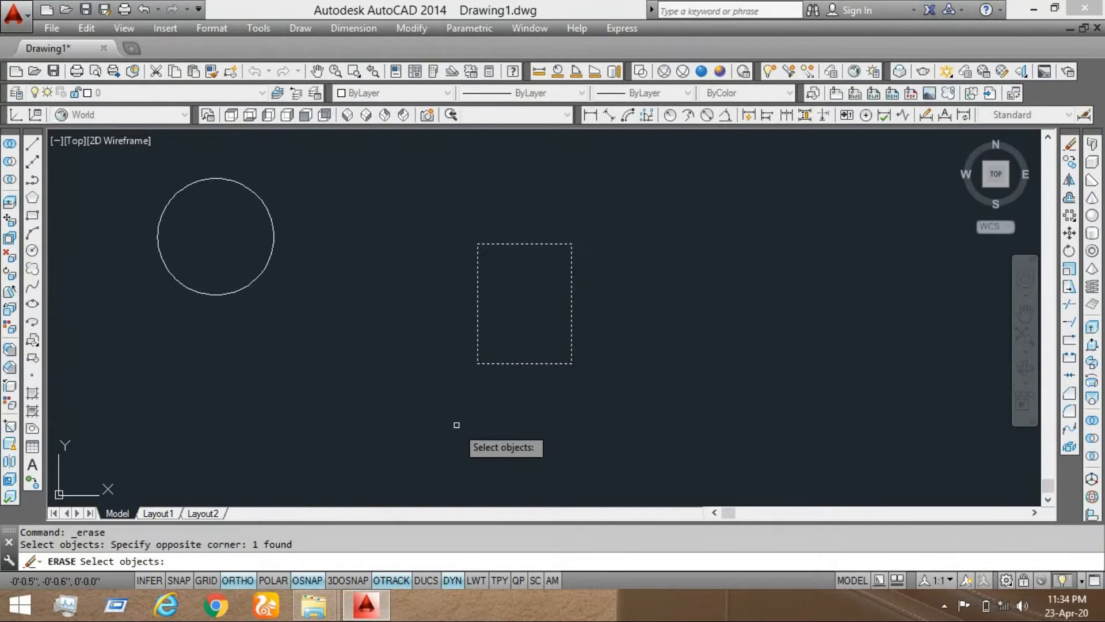
key("Return")
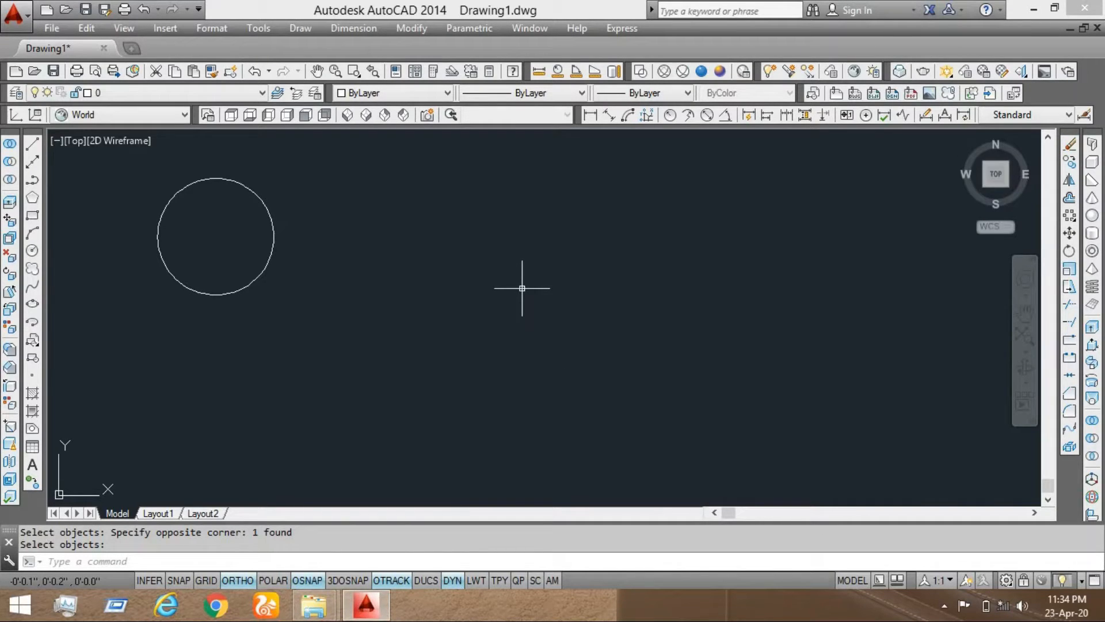
key("ctrl+z")
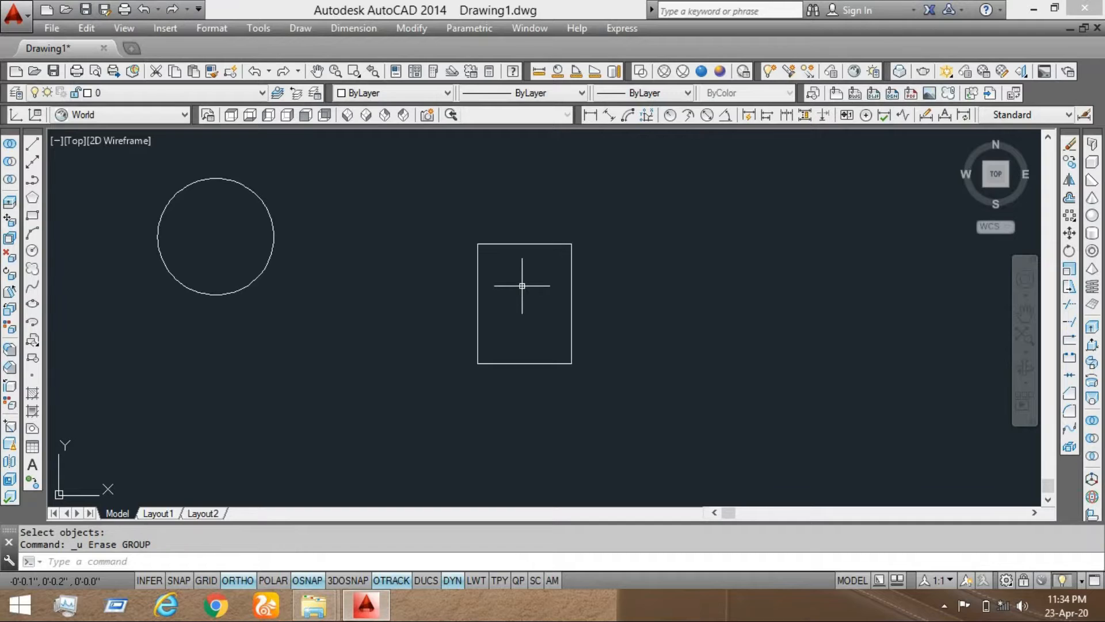
Step: Select the rectangle without a command active, delete it directly, and undo the deletion
left_click(643, 297)
left_click(524, 398)
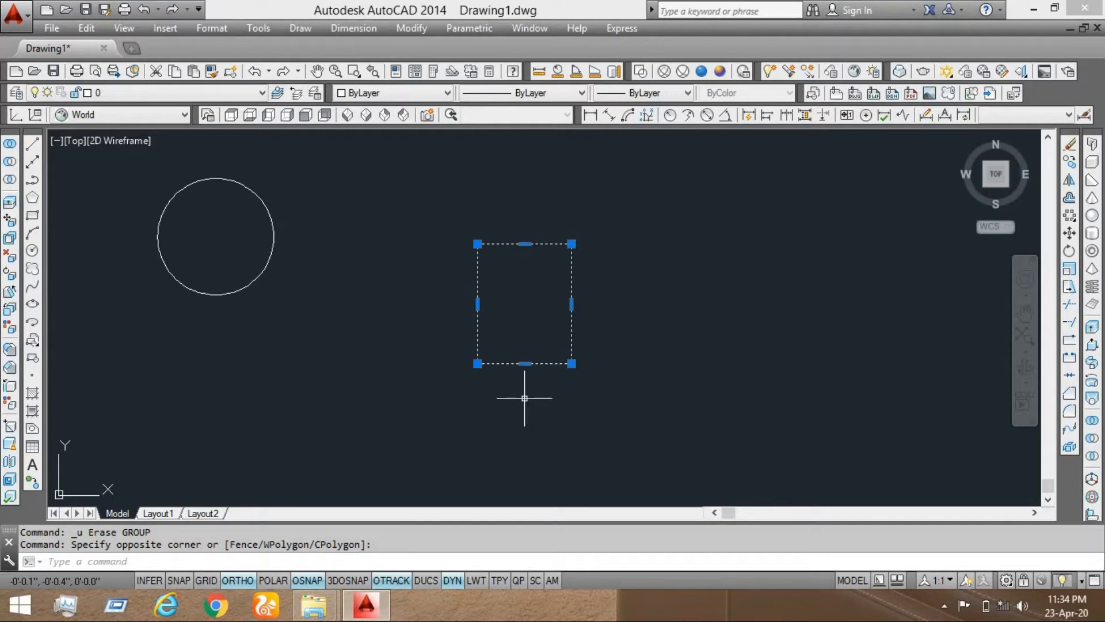
key("Delete")
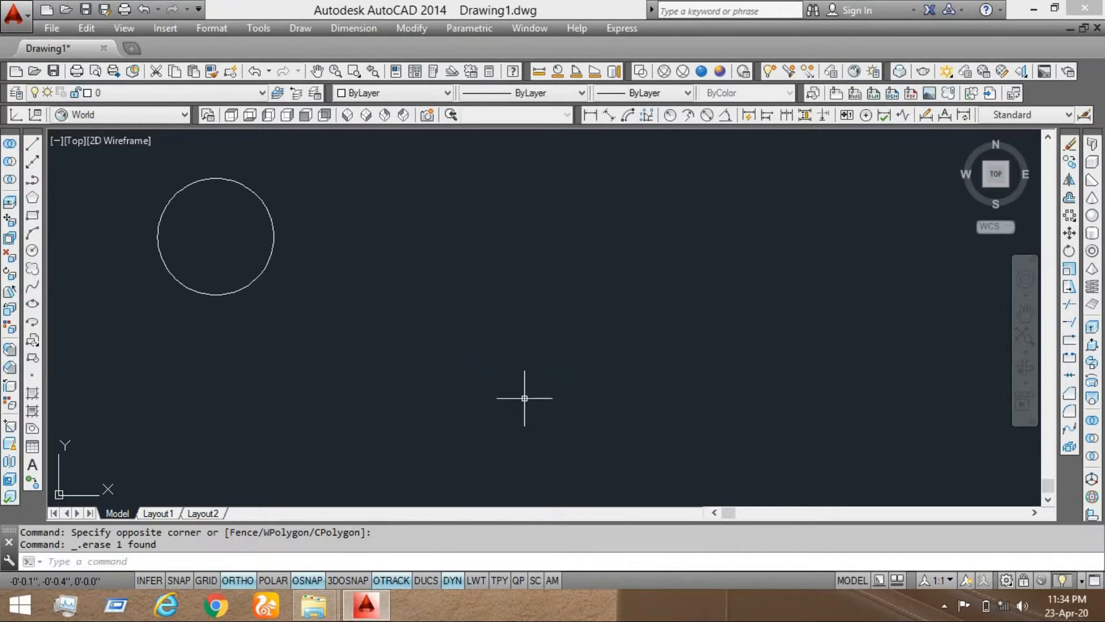
key("ctrl+z")
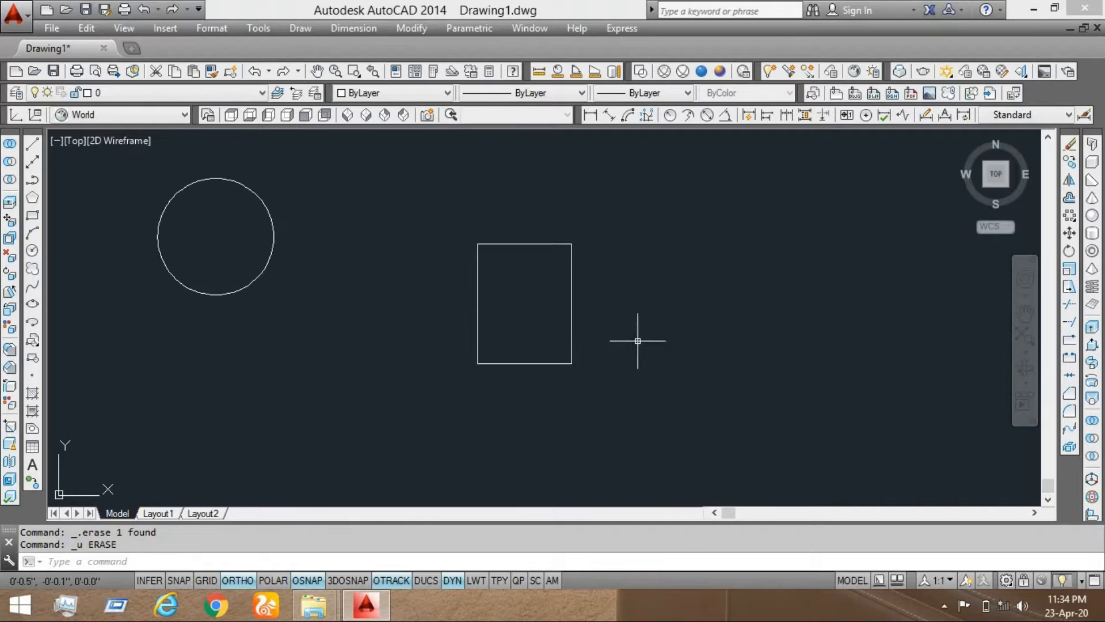
Step: Preselect the rectangle with a crossing window, erase it using the E command alias, and undo the erasure
left_click(637, 276)
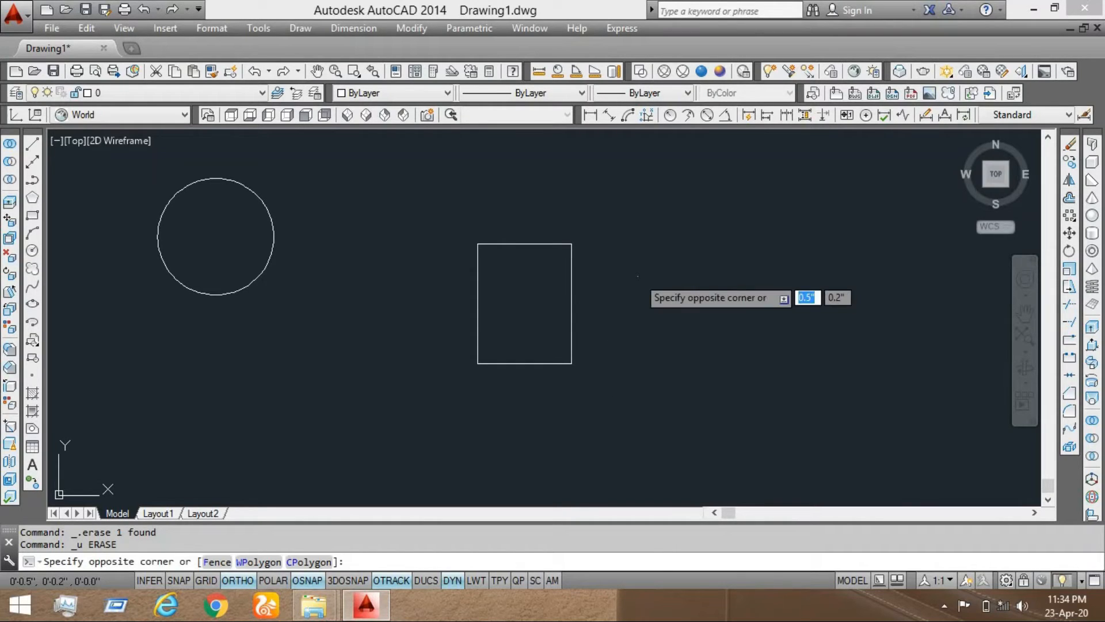
left_click(623, 295)
left_click(459, 468)
left_click(669, 313)
left_click(662, 308)
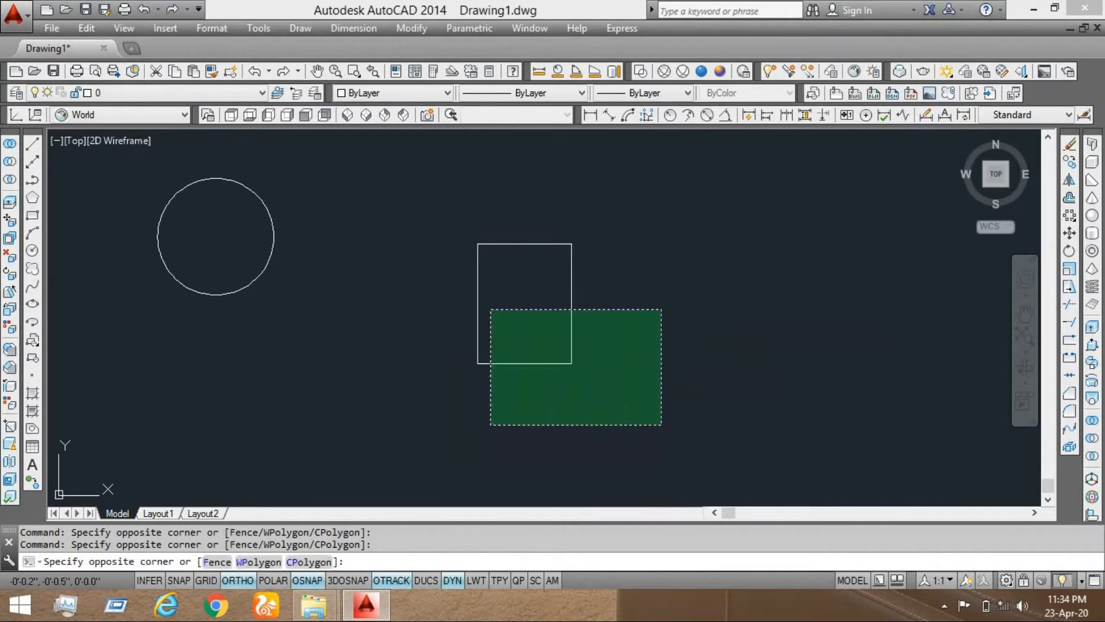
left_click(456, 400)
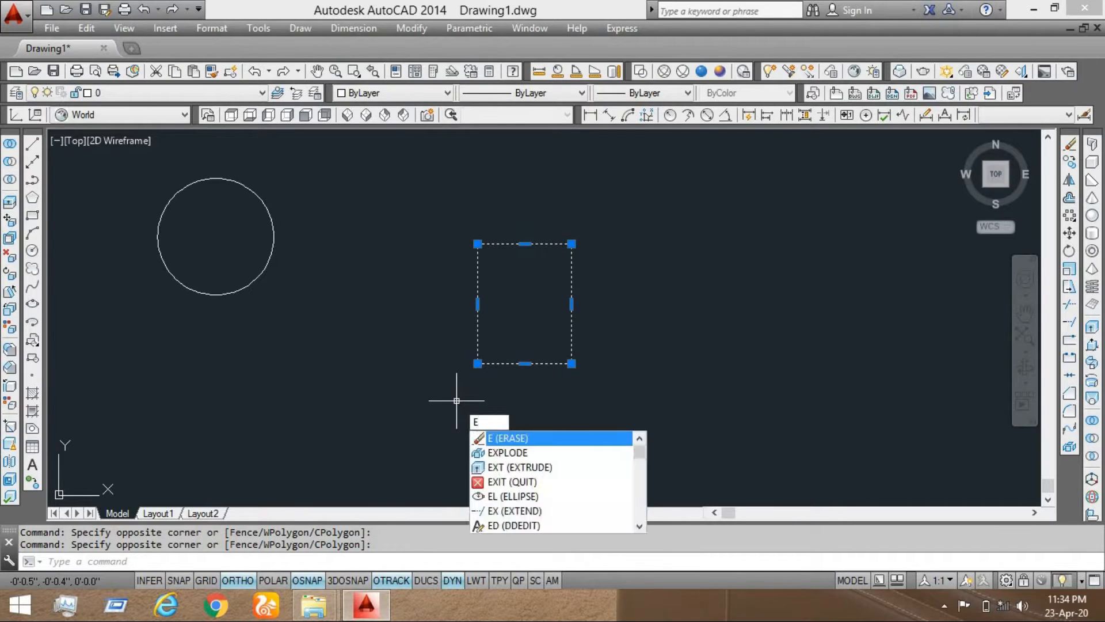
key("Return")
key("ctrl+z")
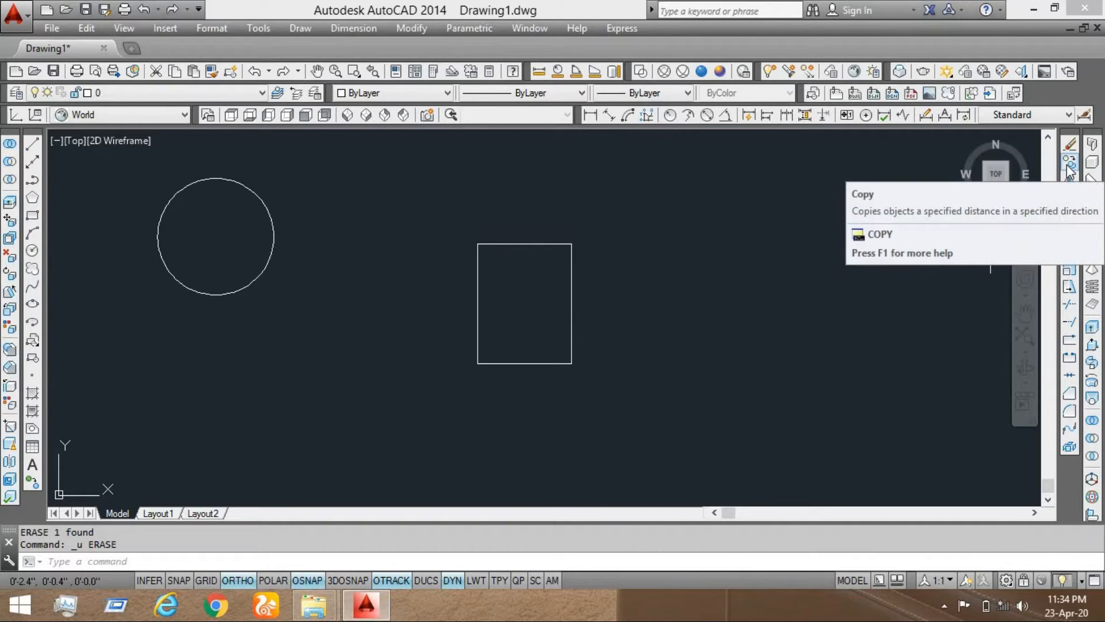
type("Co")
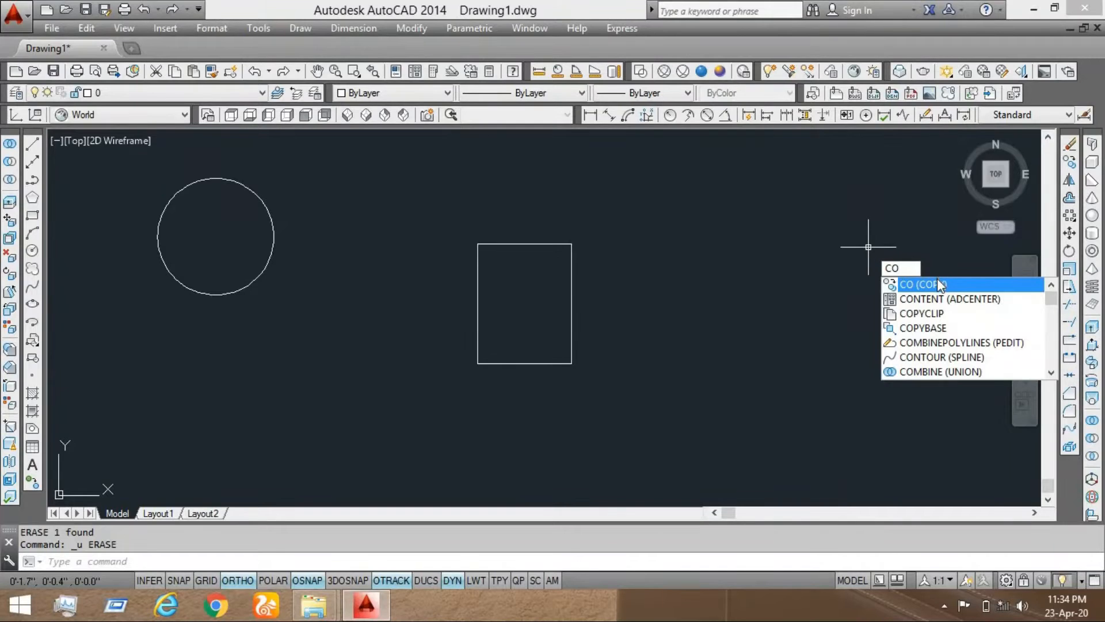
left_click(937, 283)
left_click(757, 205)
left_click(534, 440)
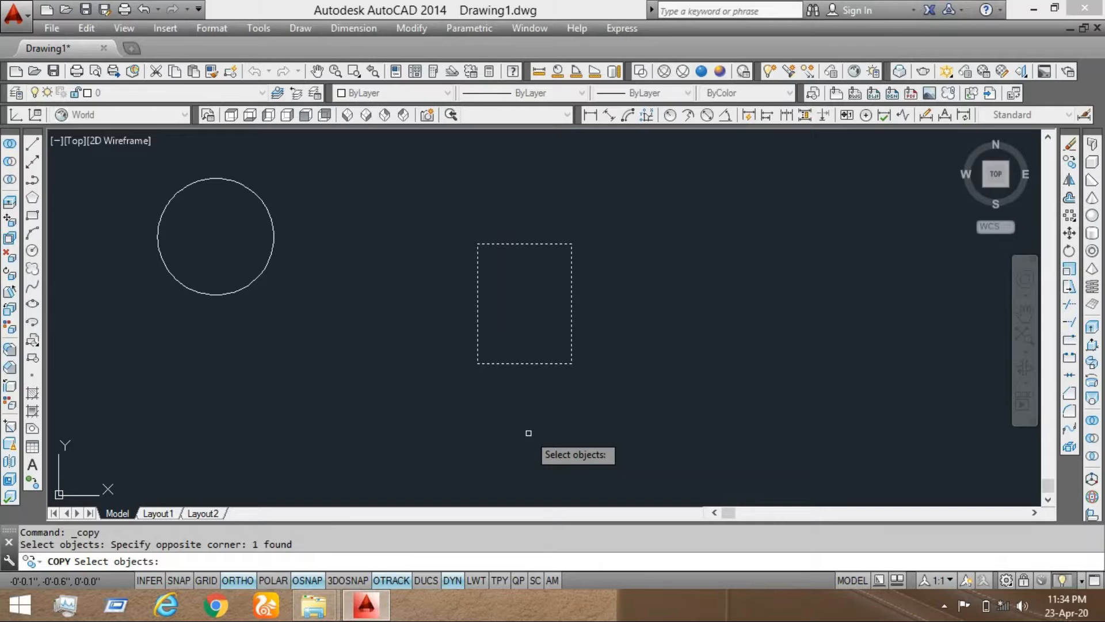
key("Escape")
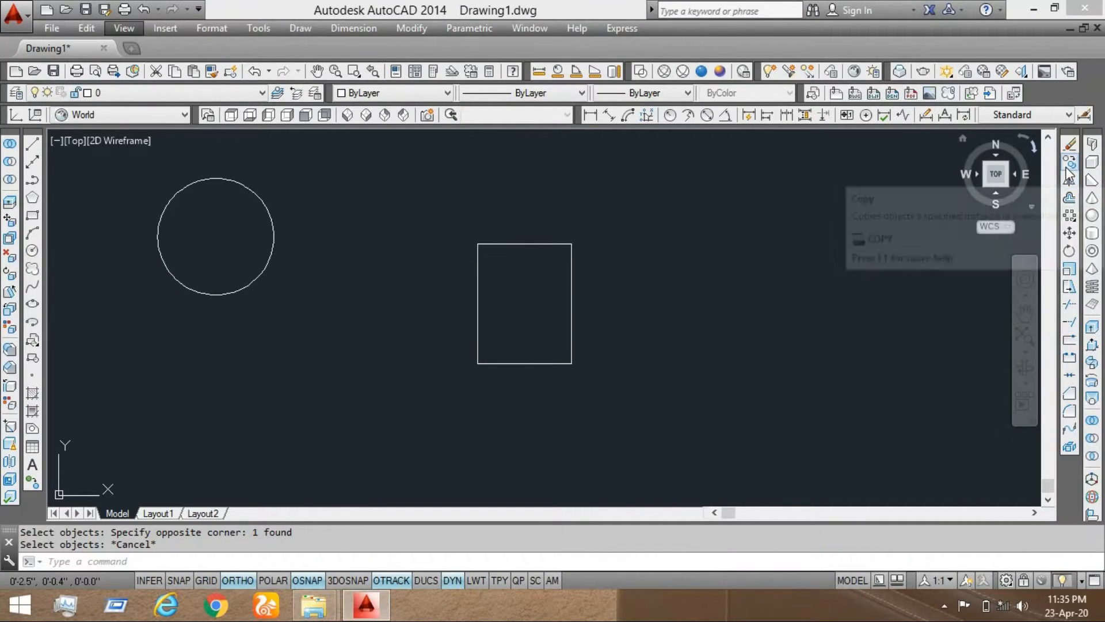
Step: Copy the rectangle from its lower-right corner and place a copy horizontally to the right of the original
left_click(1068, 165)
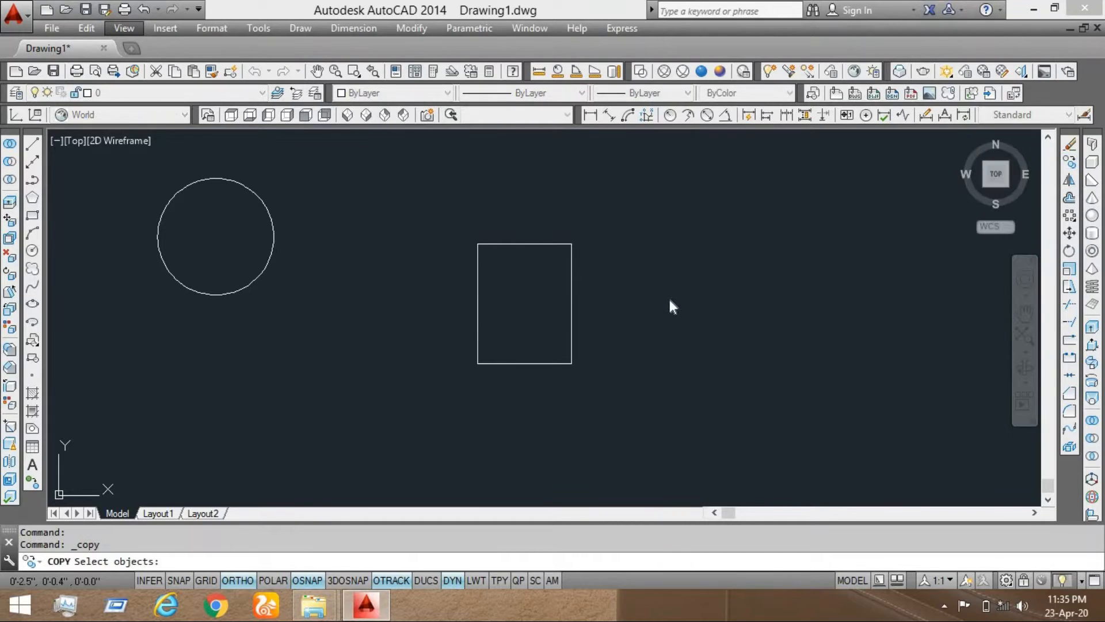
left_click(646, 278)
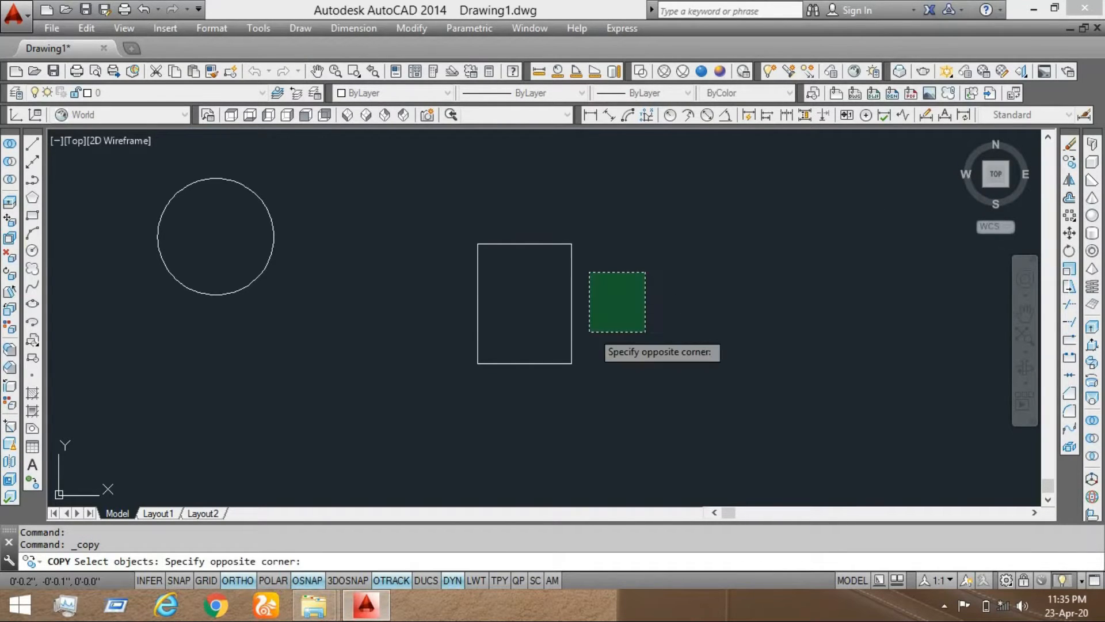
left_click(624, 316)
left_click(671, 309)
left_click(543, 403)
key("Return")
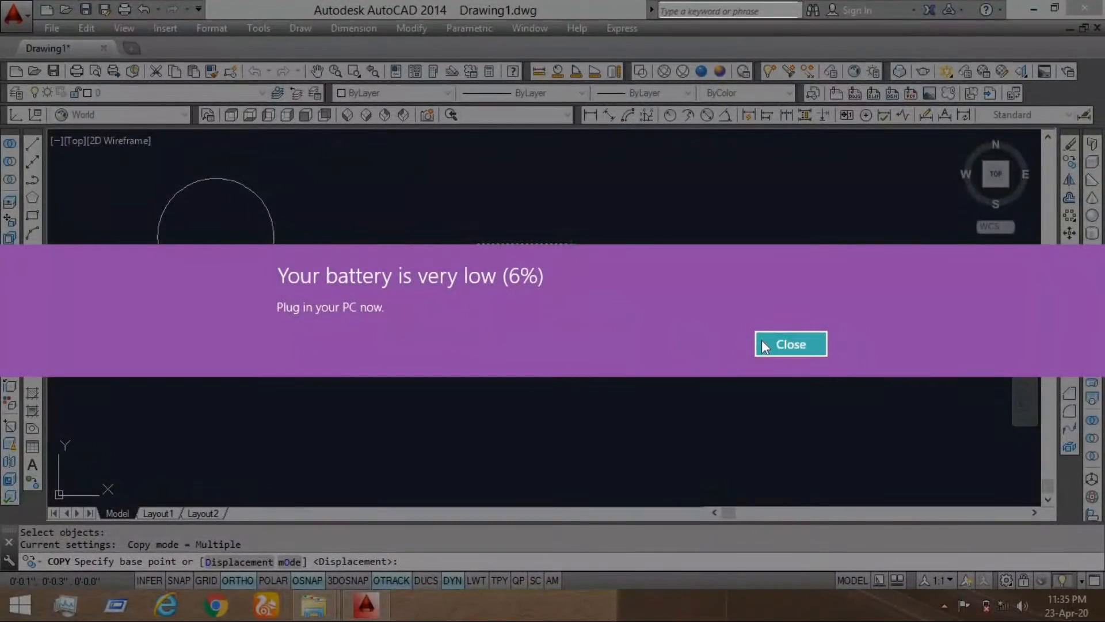
left_click(759, 343)
left_click(571, 364)
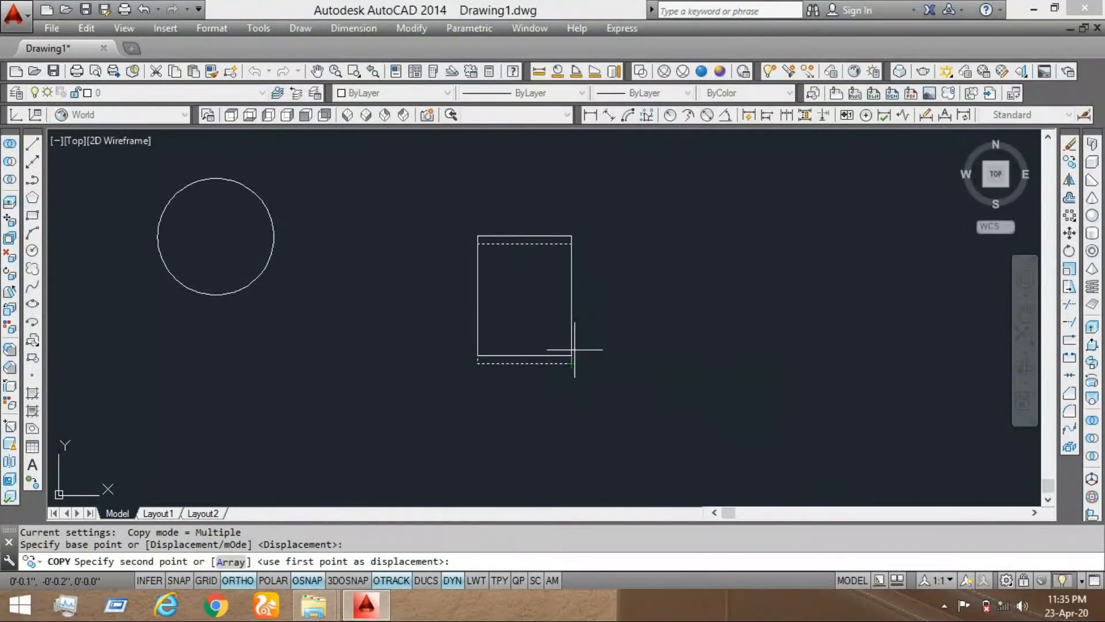
left_click(744, 280)
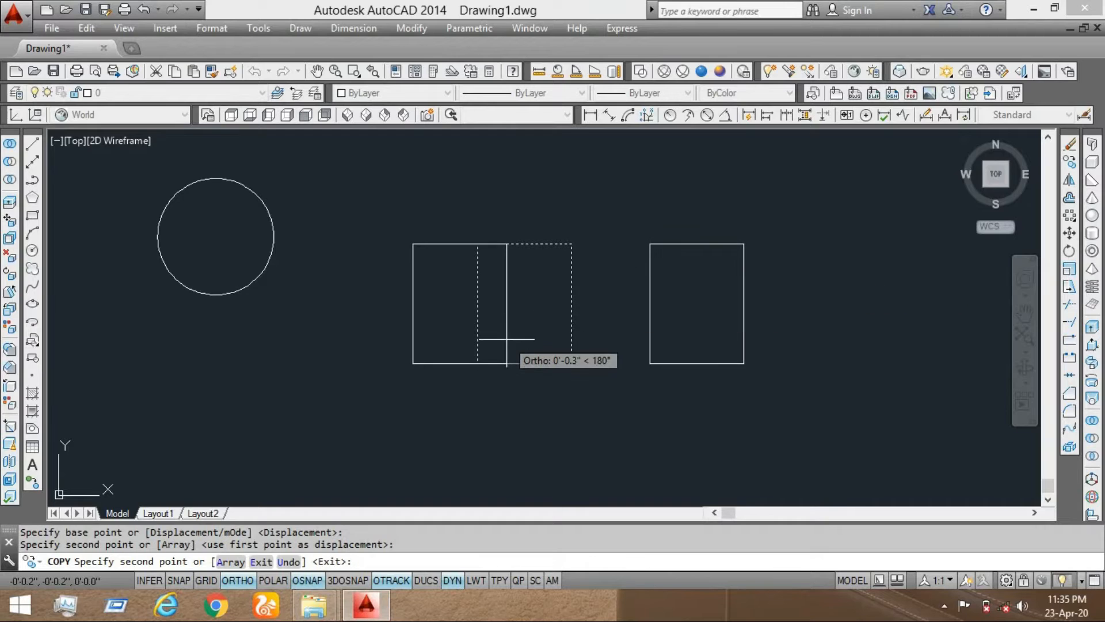
Step: Place further rectangle copies, turning Ortho off after the left one to put two above, two below and one farther right
scroll(391, 365, "down", 8)
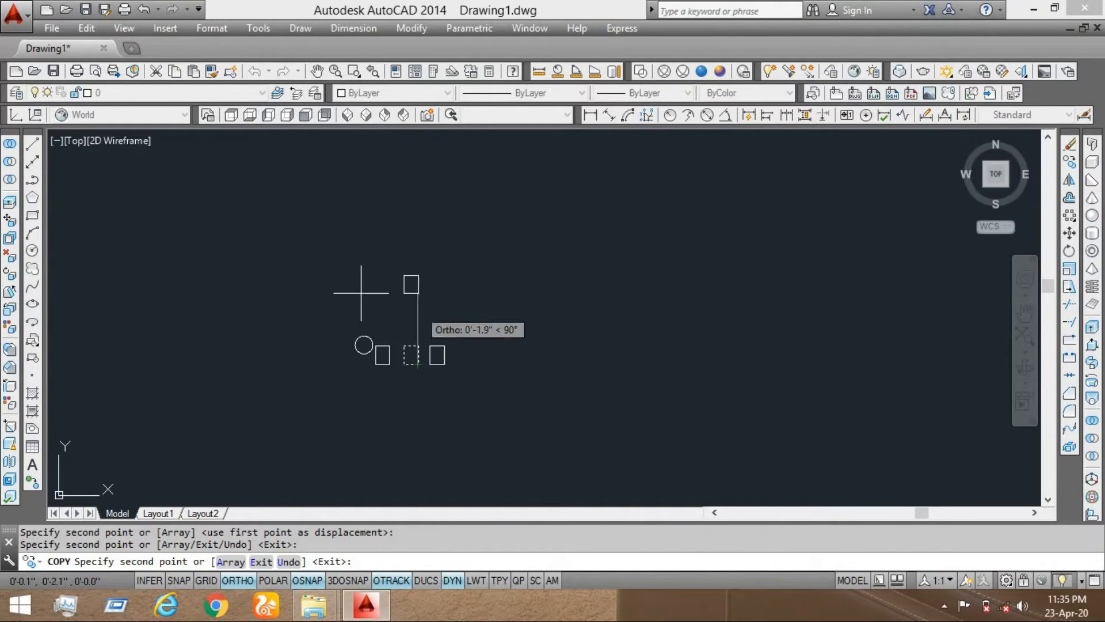
left_click(237, 581)
left_click(403, 302)
left_click(490, 302)
left_click(449, 438)
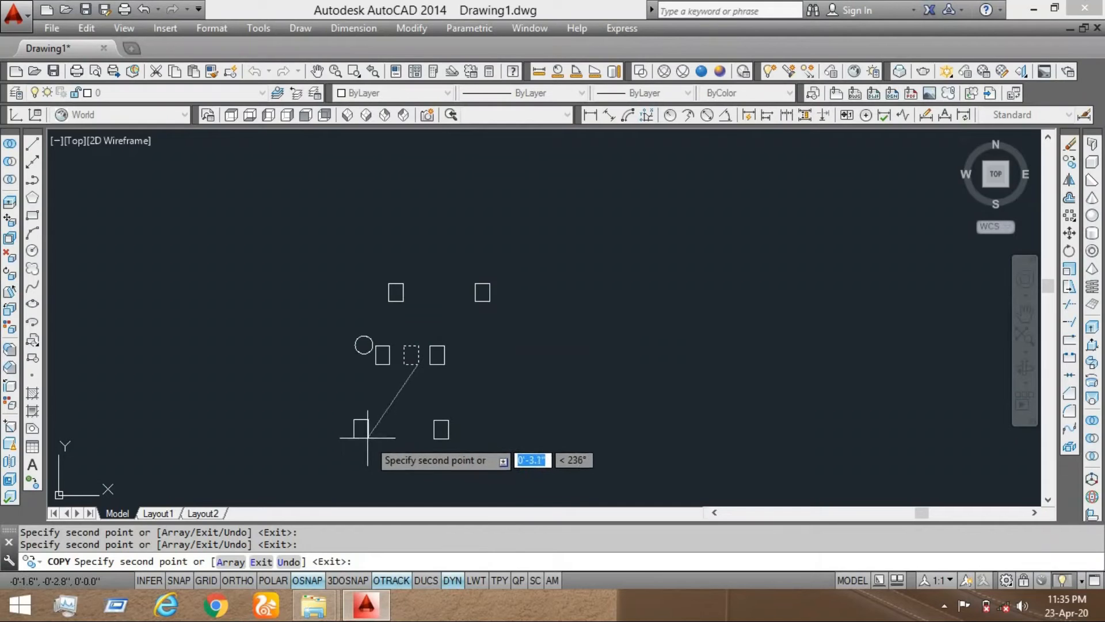
left_click(367, 428)
scroll(478, 385, "up", 2)
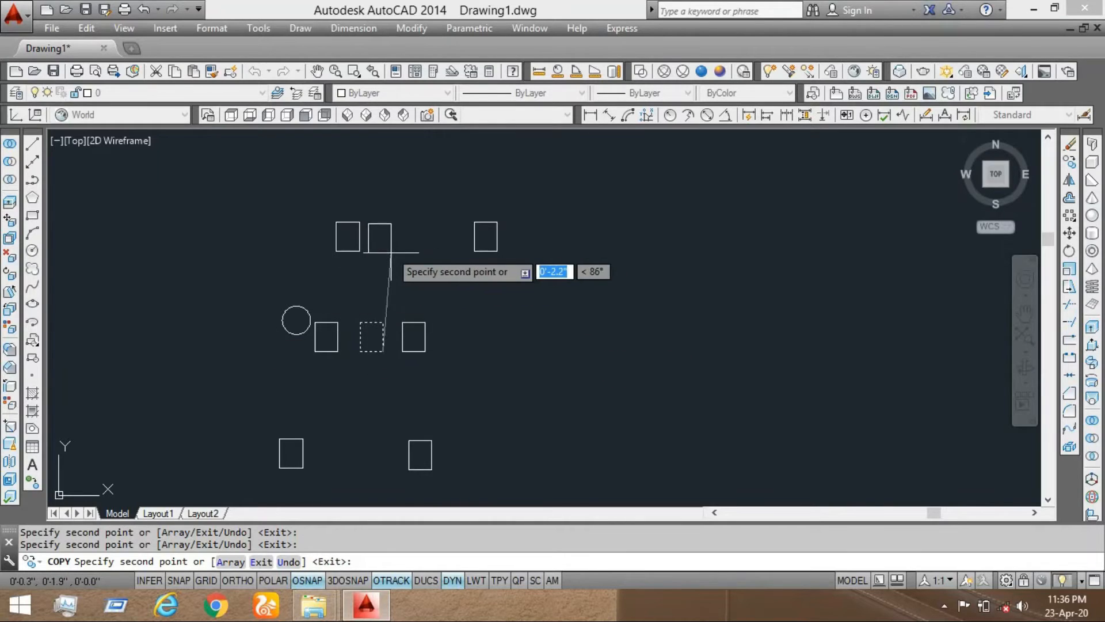
left_click(520, 334)
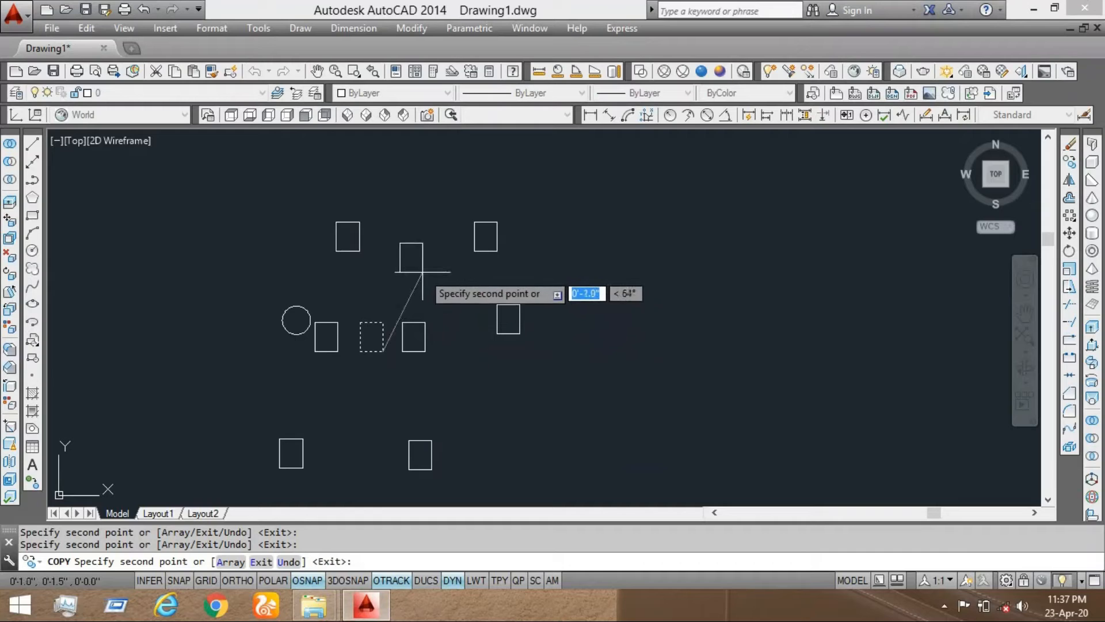
Step: End the Copy command and frame the rectangle farthest to the right of the copies
key("Escape")
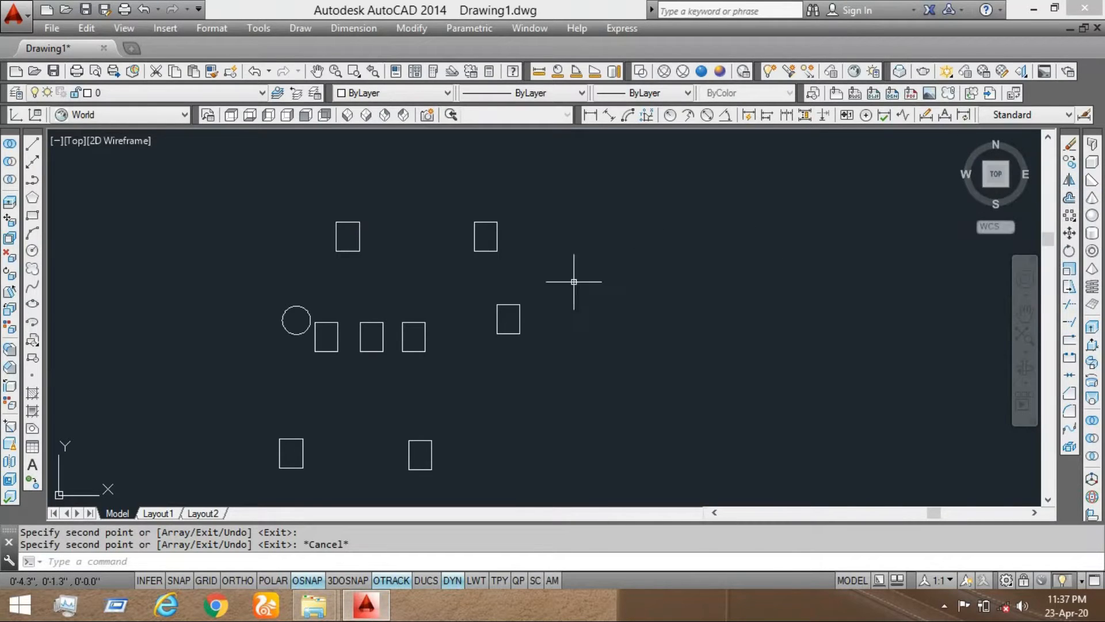
scroll(491, 334, "up", 4)
middle_click_drag(541, 337, 518, 367)
scroll(518, 365, "down", 2)
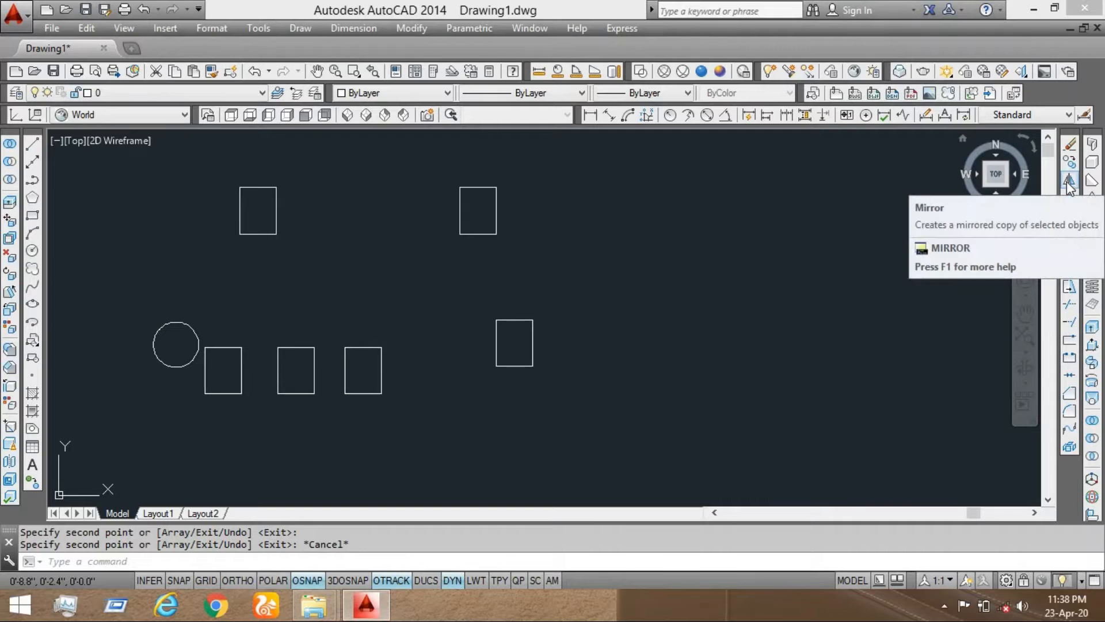
Step: Mirror the rightmost rectangle about its right edge with Ortho on, keeping the source object, and undo the mirror
type("MI")
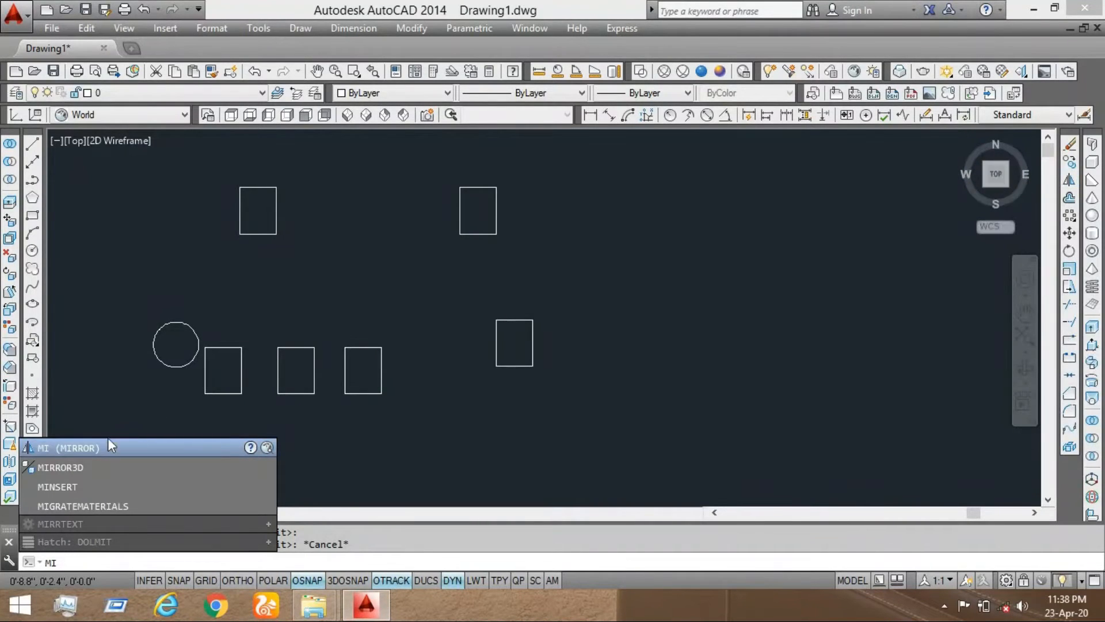
key("Down")
left_click(1068, 181)
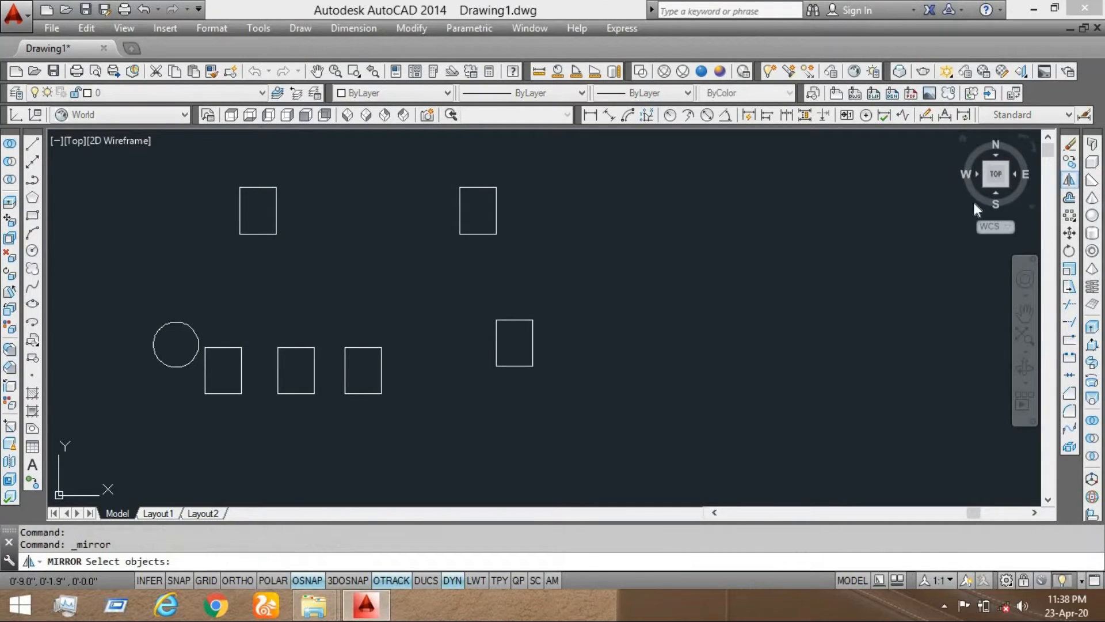
left_click(616, 305)
left_click(476, 375)
key("Return")
scroll(532, 339, "up", 2)
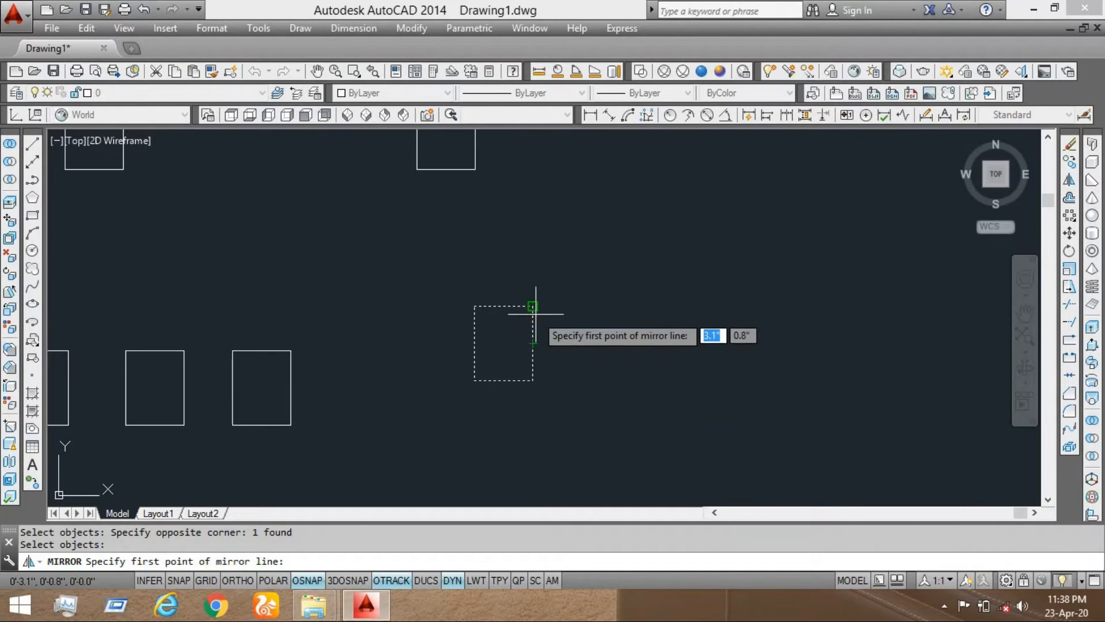
left_click(533, 306)
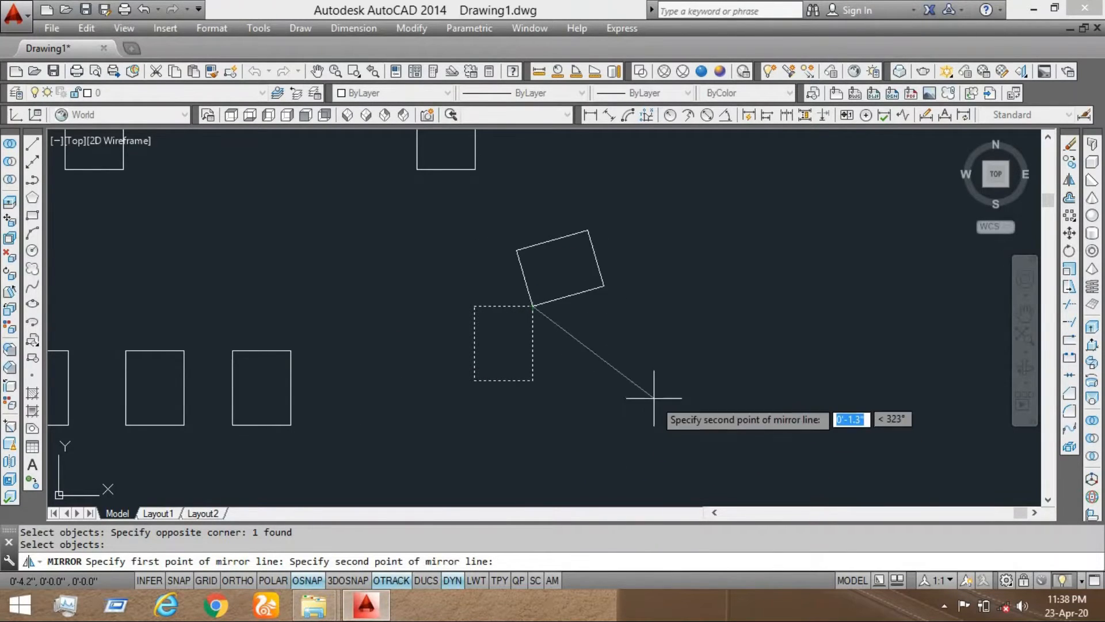
left_click(242, 581)
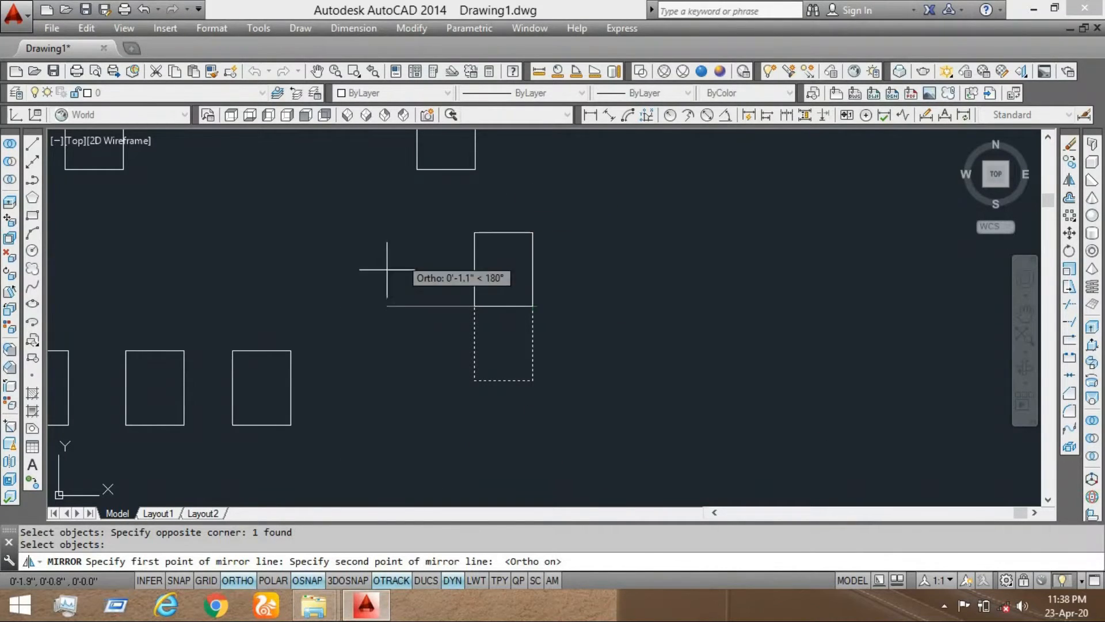
left_click(517, 458)
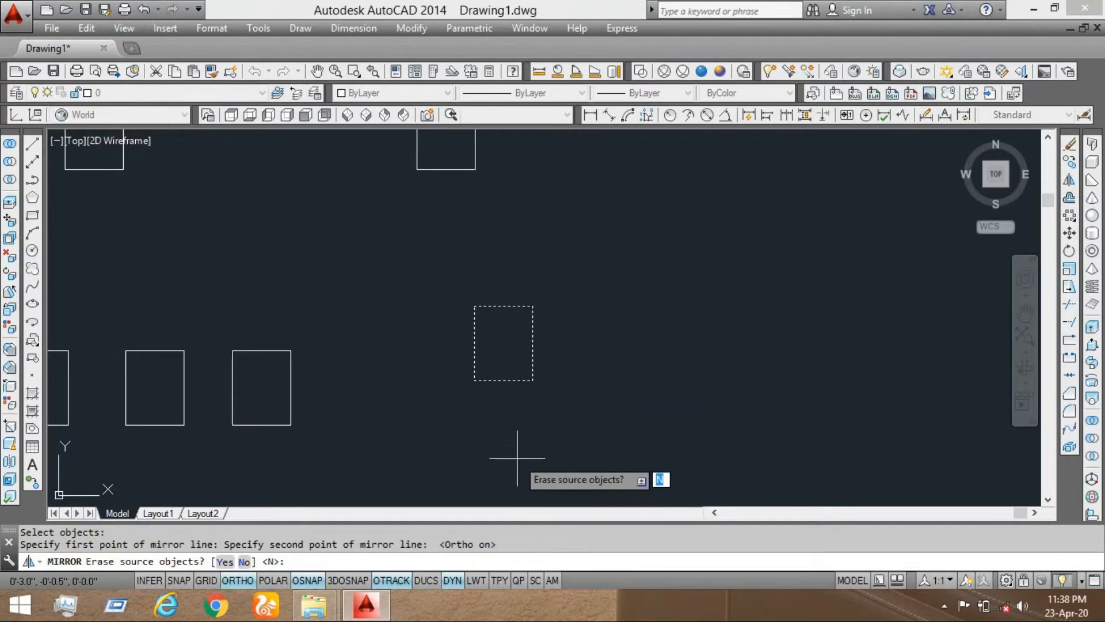
key("Return")
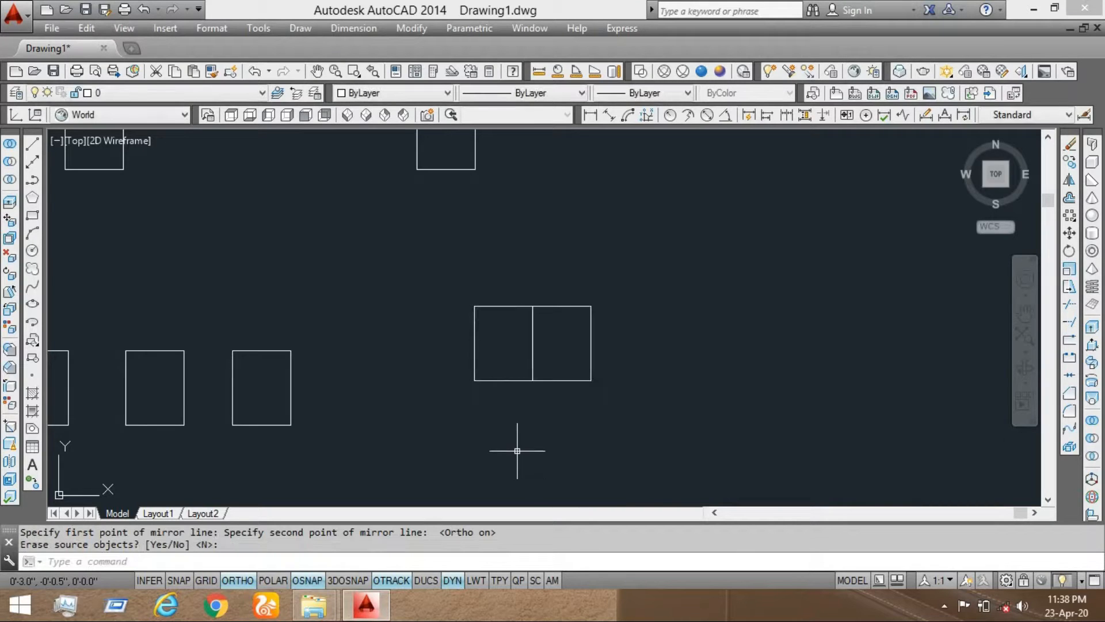
key("ctrl+z")
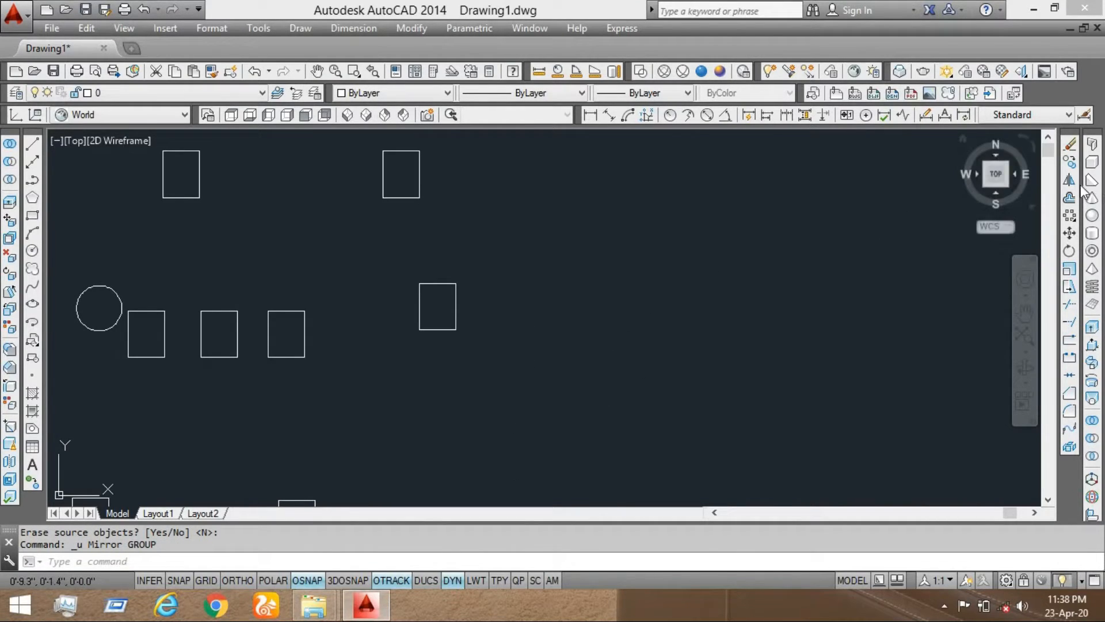
Step: Mirror the rightmost rectangle about a vertical line a short distance to its right, keeping the source object, and undo the mirror
left_click(1069, 179)
middle_click_drag(498, 260, 543, 241)
left_click(591, 225)
left_click(463, 308)
key("Return")
scroll(454, 300, "up", 4)
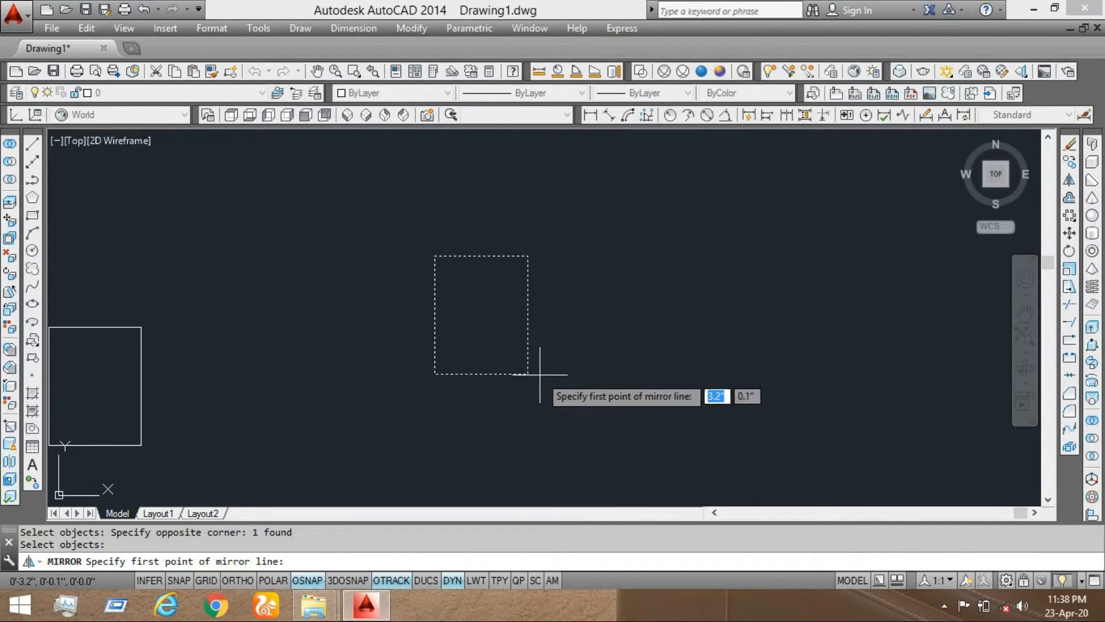
left_click(597, 373)
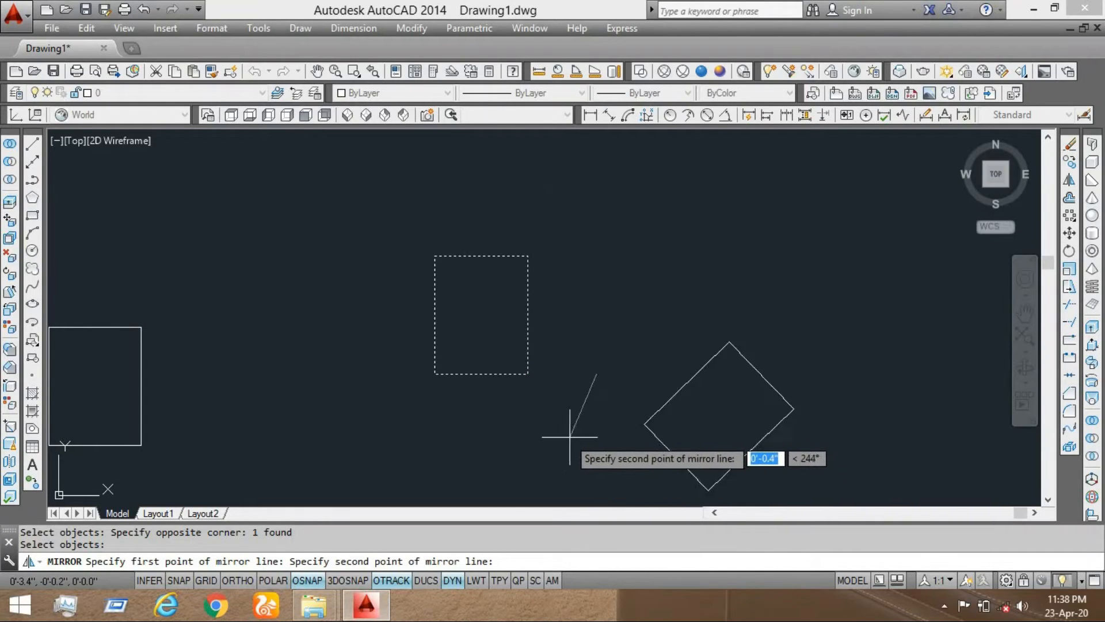
key("F8")
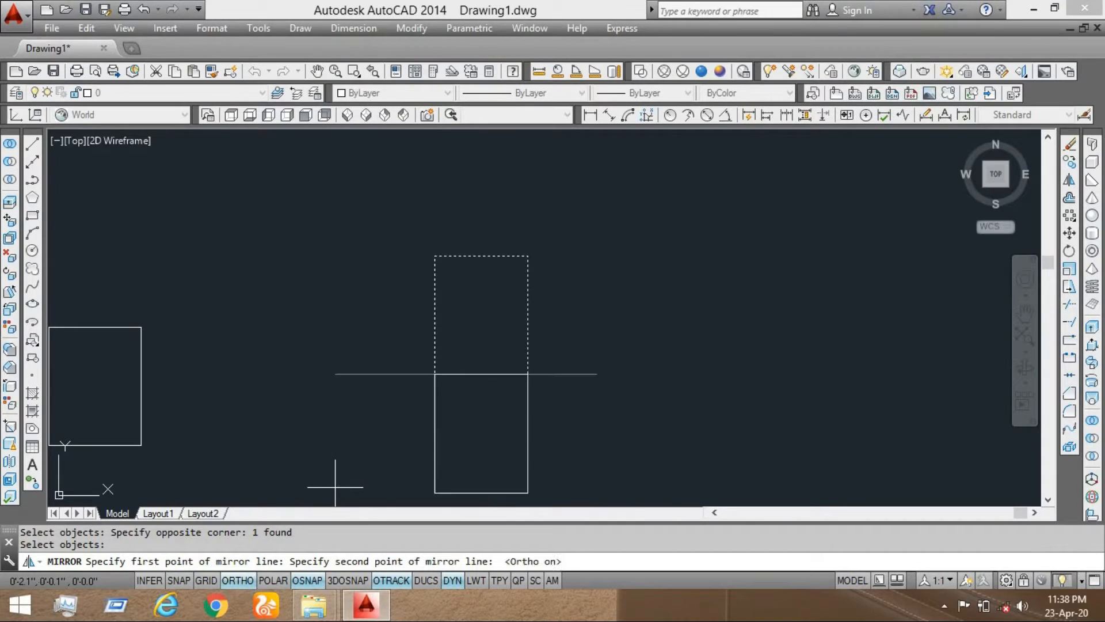
middle_click_drag(593, 423, 512, 380)
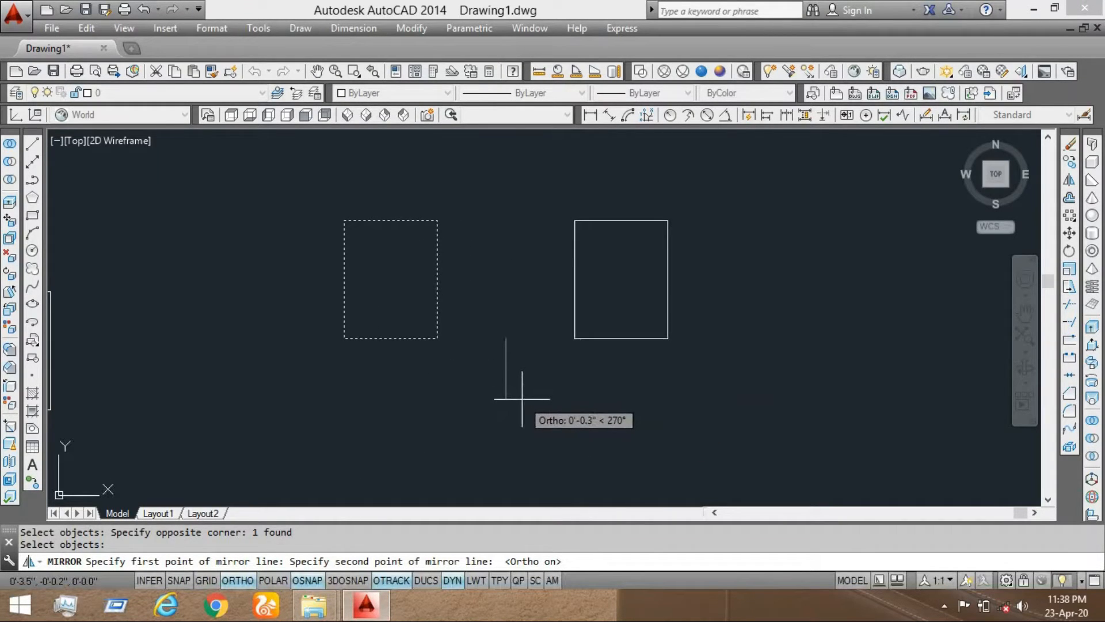
left_click(522, 398)
key("Return")
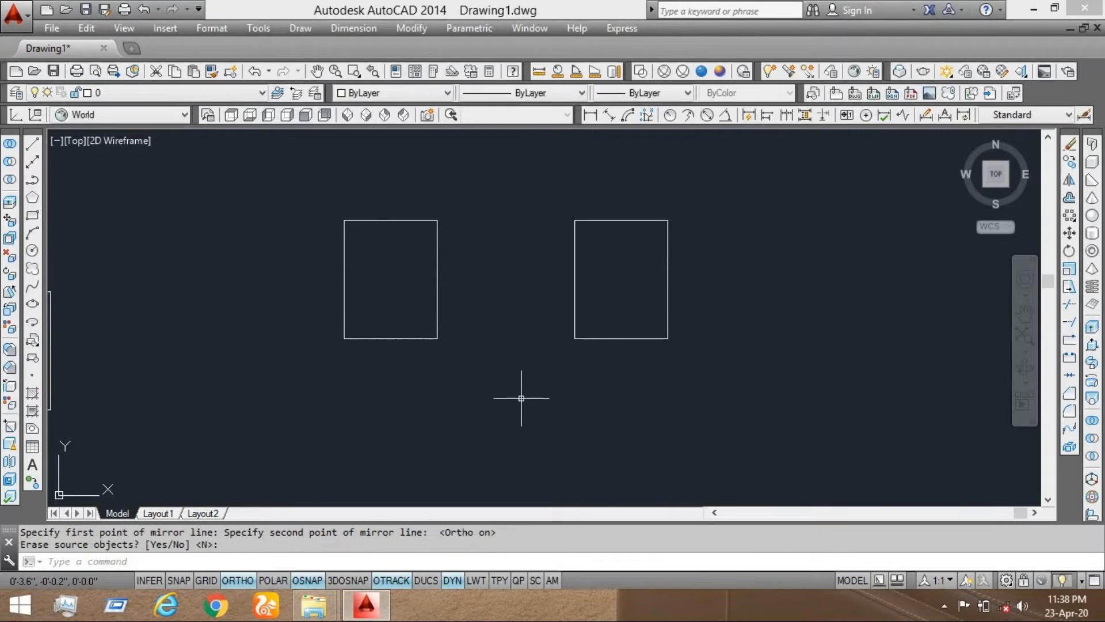
key("ctrl+z")
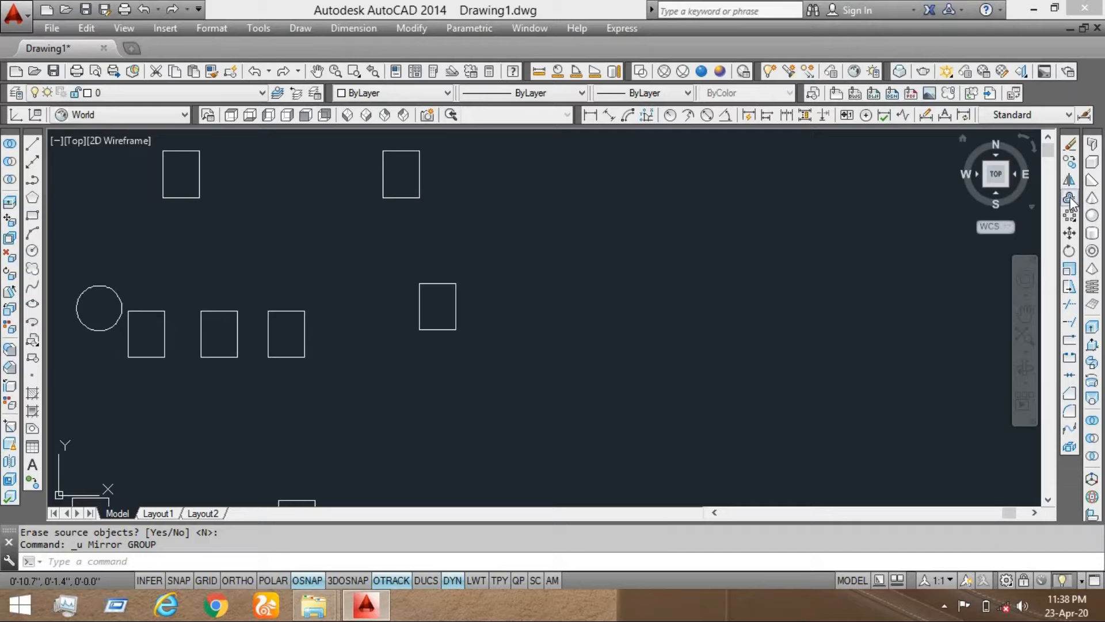
Step: Draw a rectangle 5'-0" long and 10'-0" wide by its dimensions, extending down and right from a corner beside the small rectangles
scroll(623, 233, "down", 2)
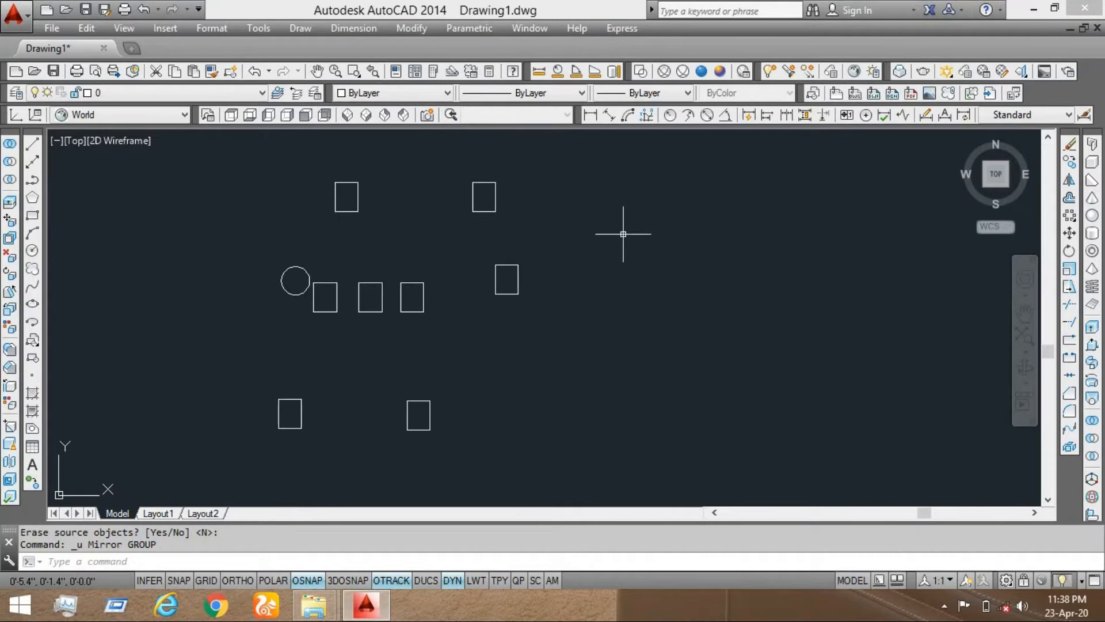
middle_click_drag(565, 278, 460, 319)
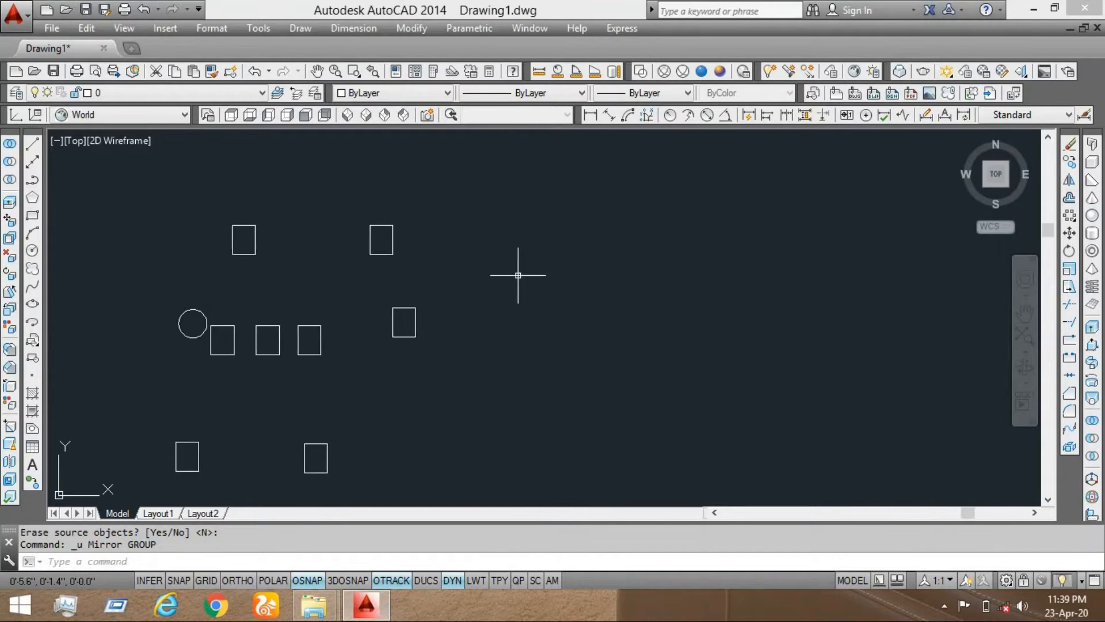
scroll(434, 296, "up", 2)
middle_click_drag(69, 218, 61, 186)
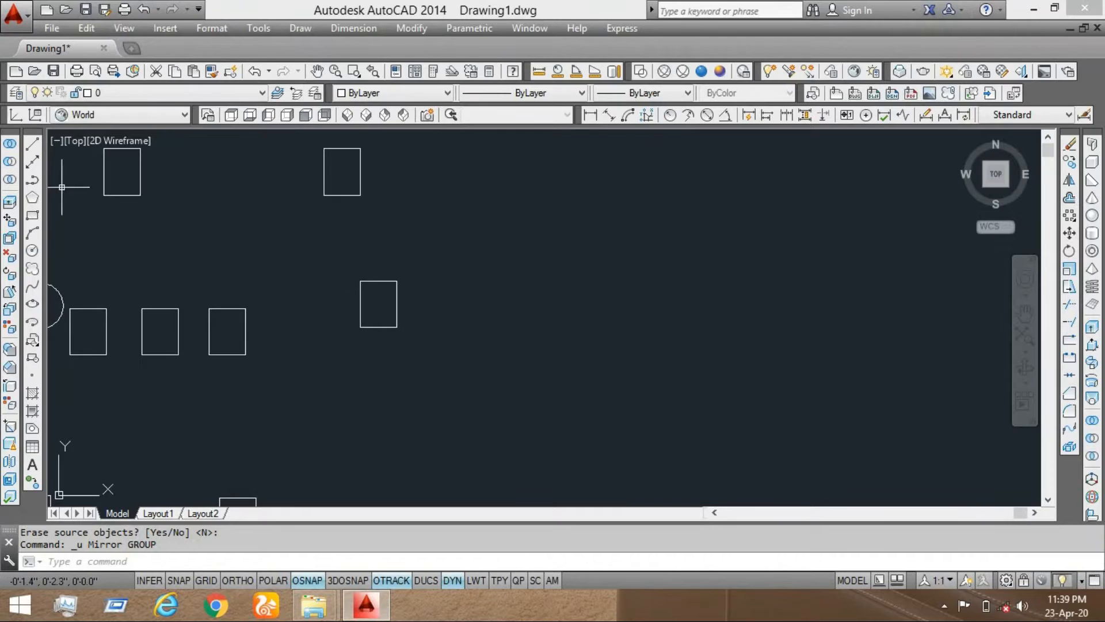
left_click(34, 216)
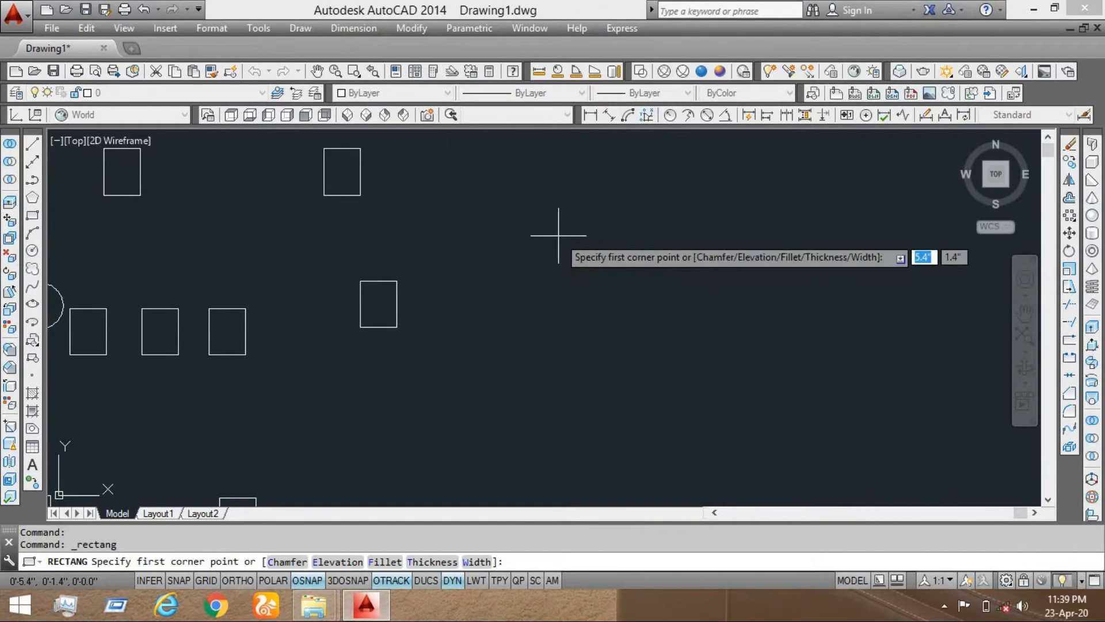
left_click(518, 244)
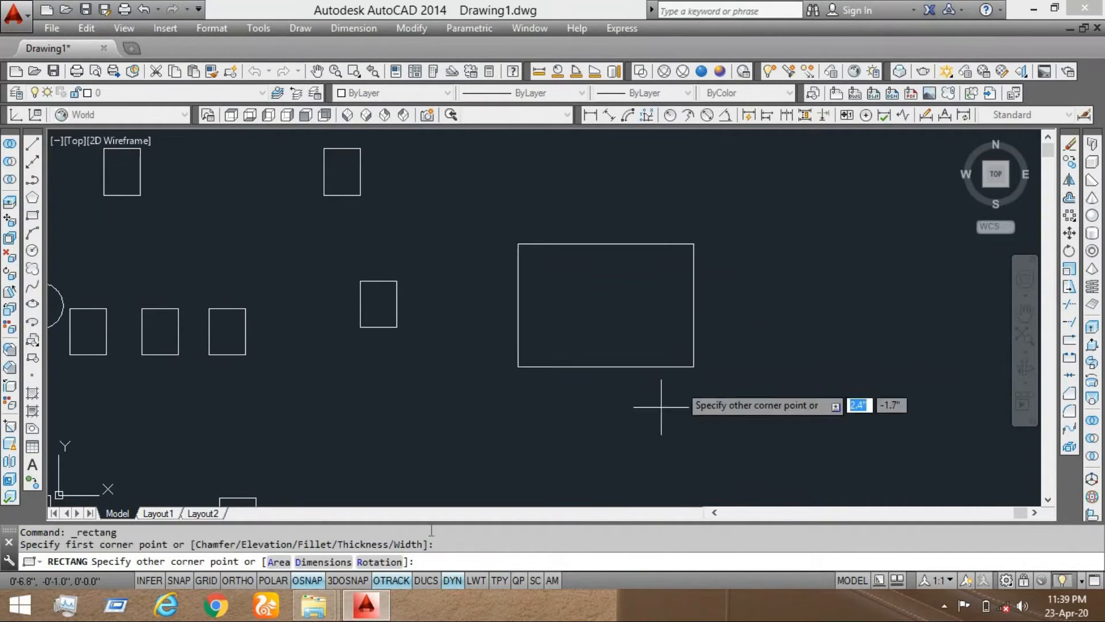
left_click(323, 561)
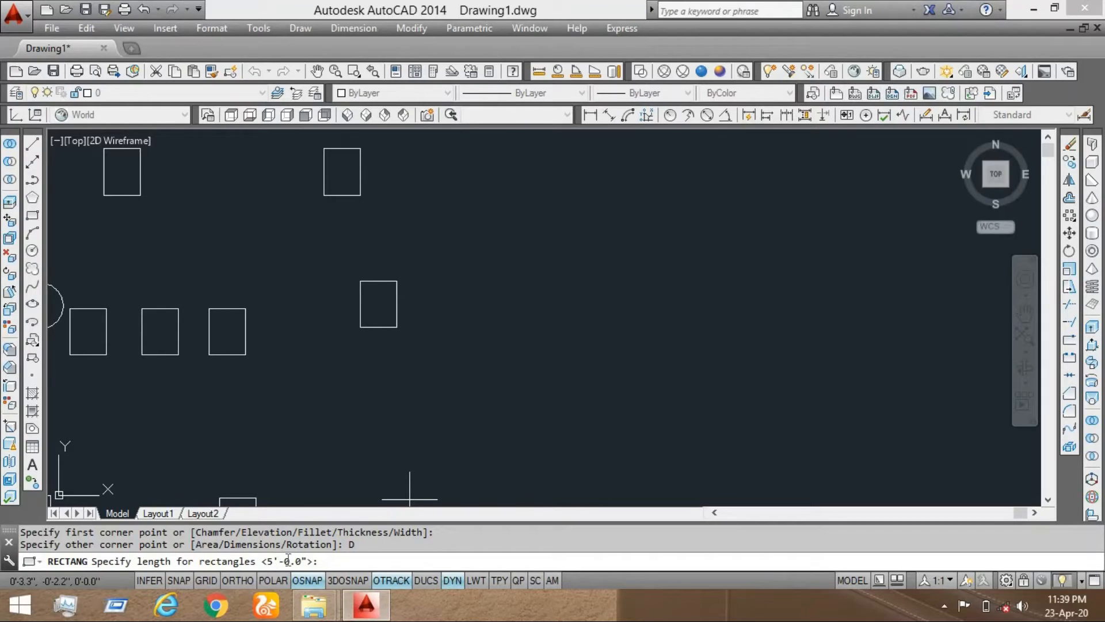
key("Return")
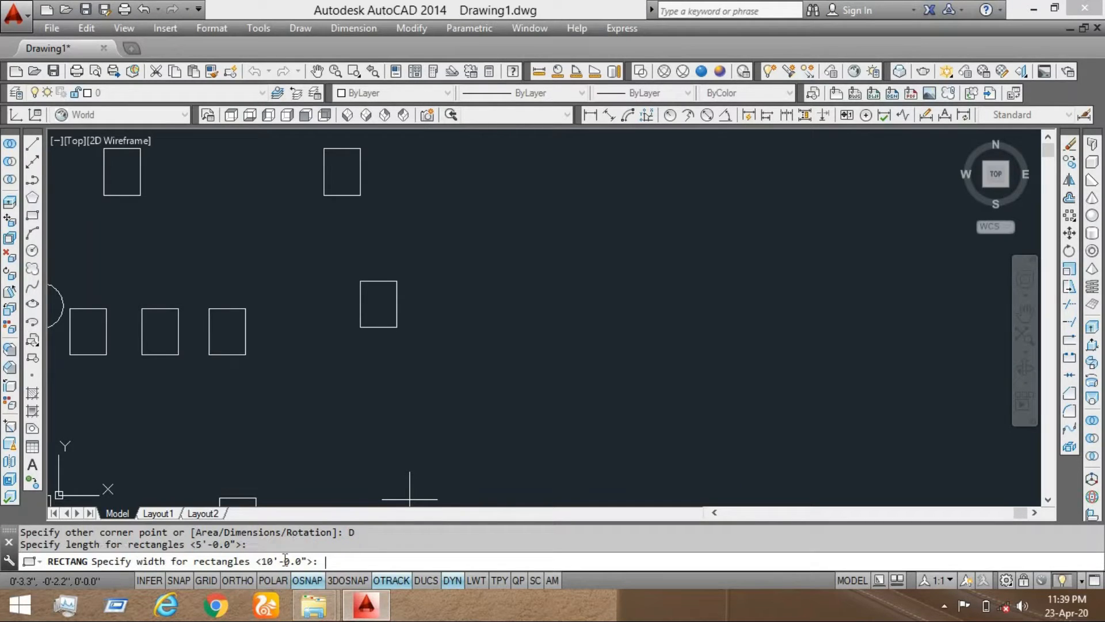
key("Return")
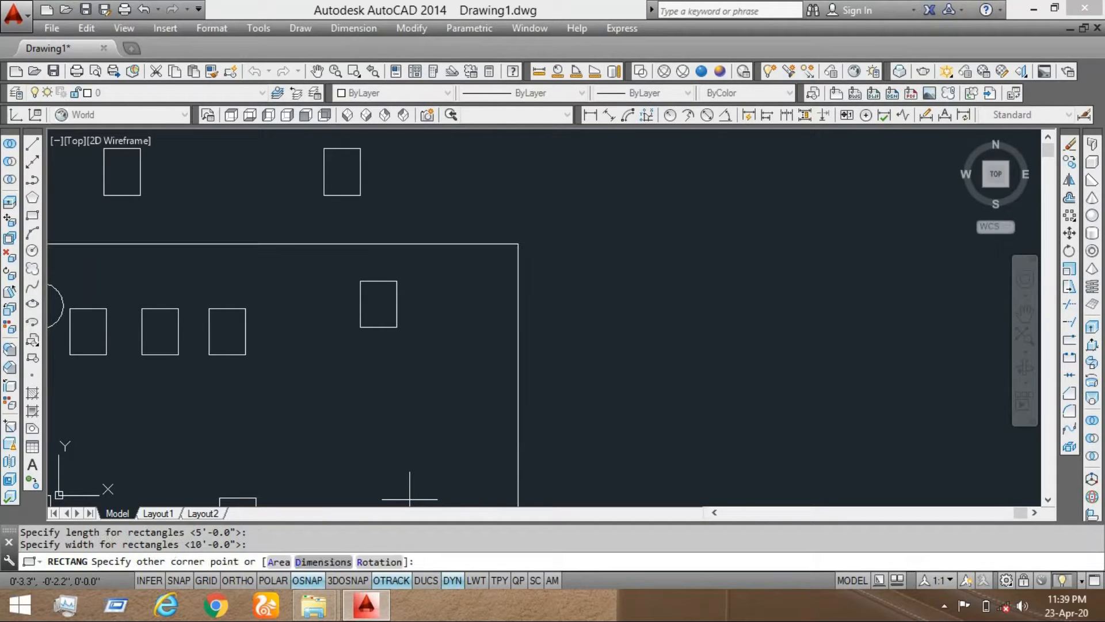
scroll(555, 299, "down", 3)
middle_click_drag(563, 317, 431, 288)
left_click(438, 288)
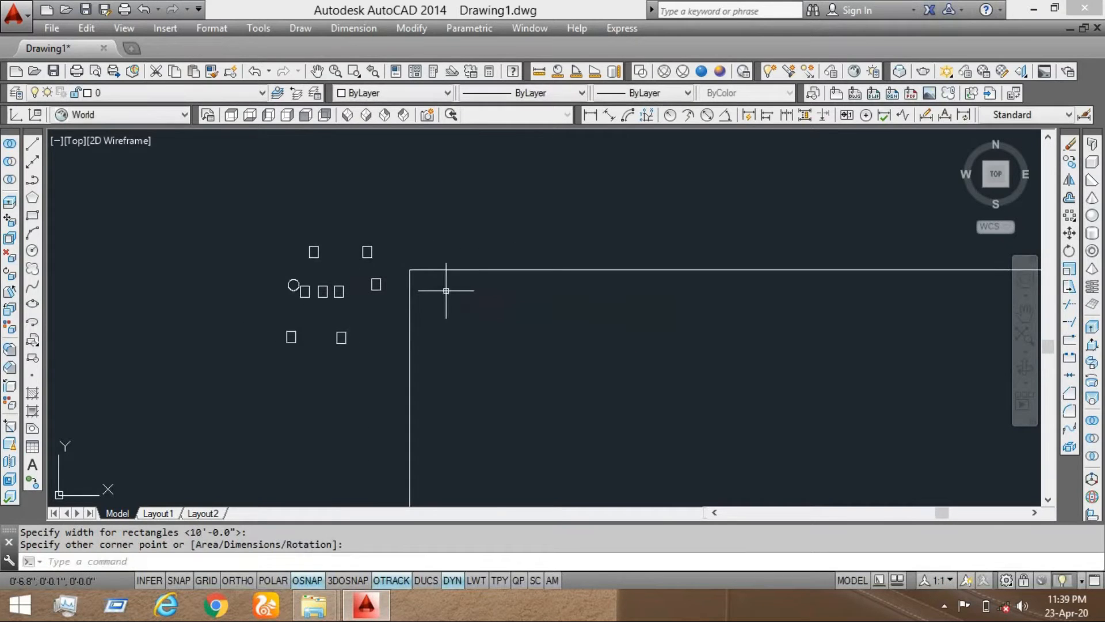
Step: Set the view to Top and examine the new large rectangle next to the small ones
scroll(529, 313, "down", 3)
middle_click_drag(548, 316, 355, 262)
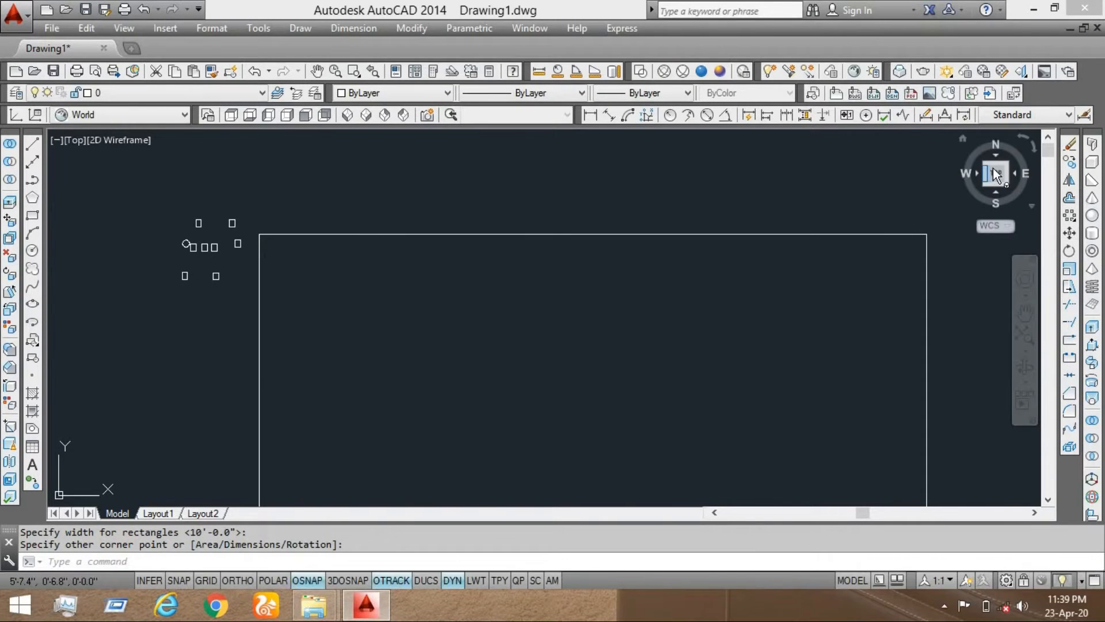
left_click(988, 170)
scroll(460, 346, "up", 2)
scroll(495, 285, "down", 4)
scroll(501, 277, "up", 4)
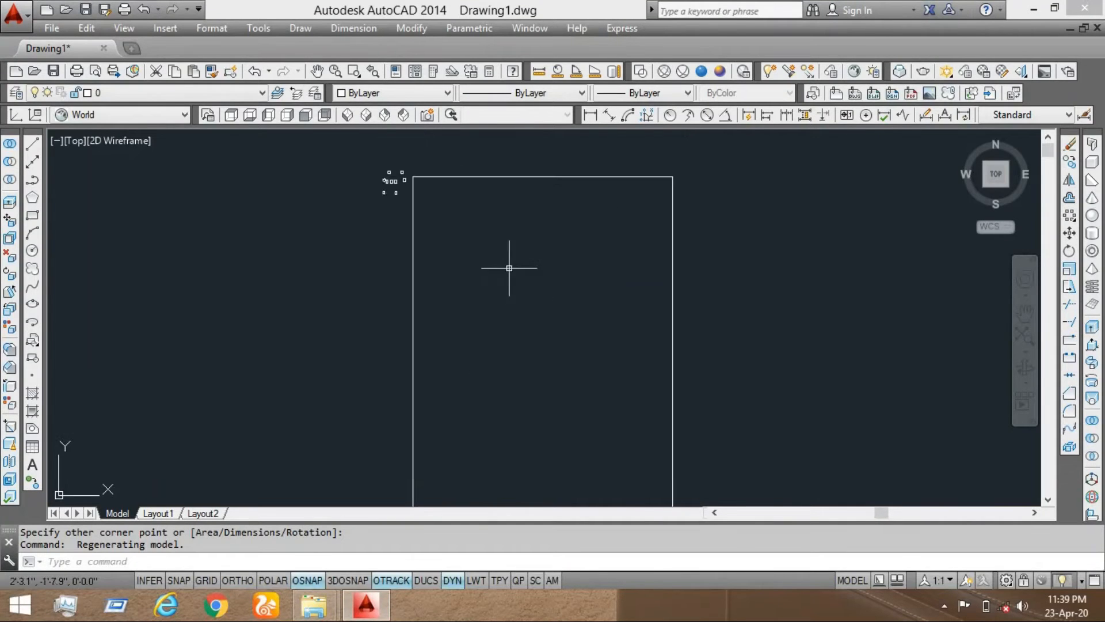
Step: Offset the large rectangle inward by a distance of 6"
scroll(509, 268, "up", 2)
type("O")
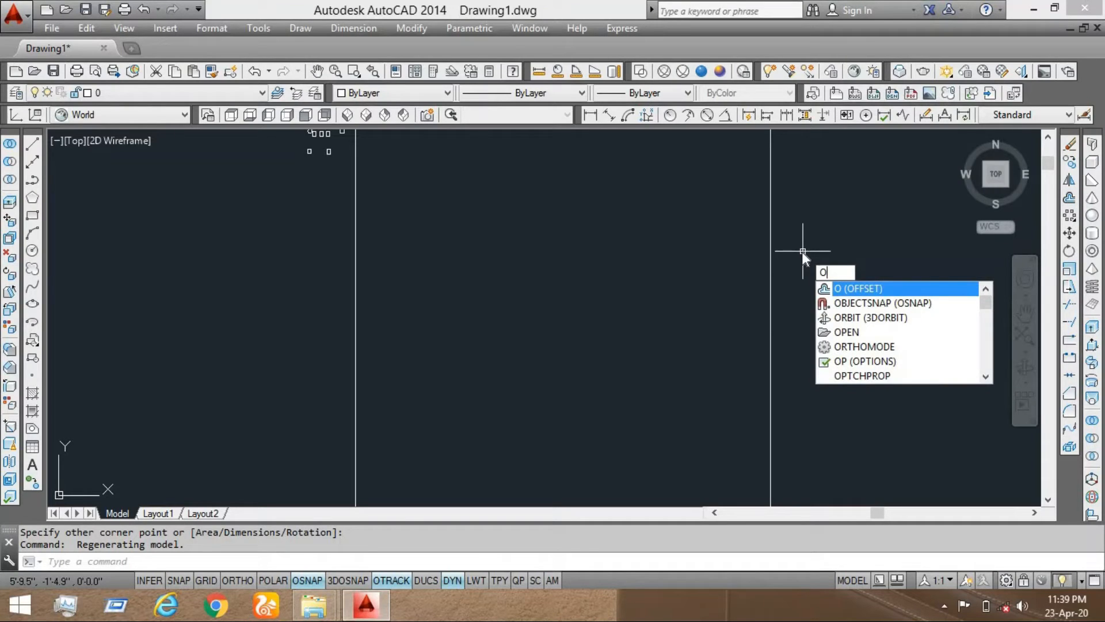
key("Escape")
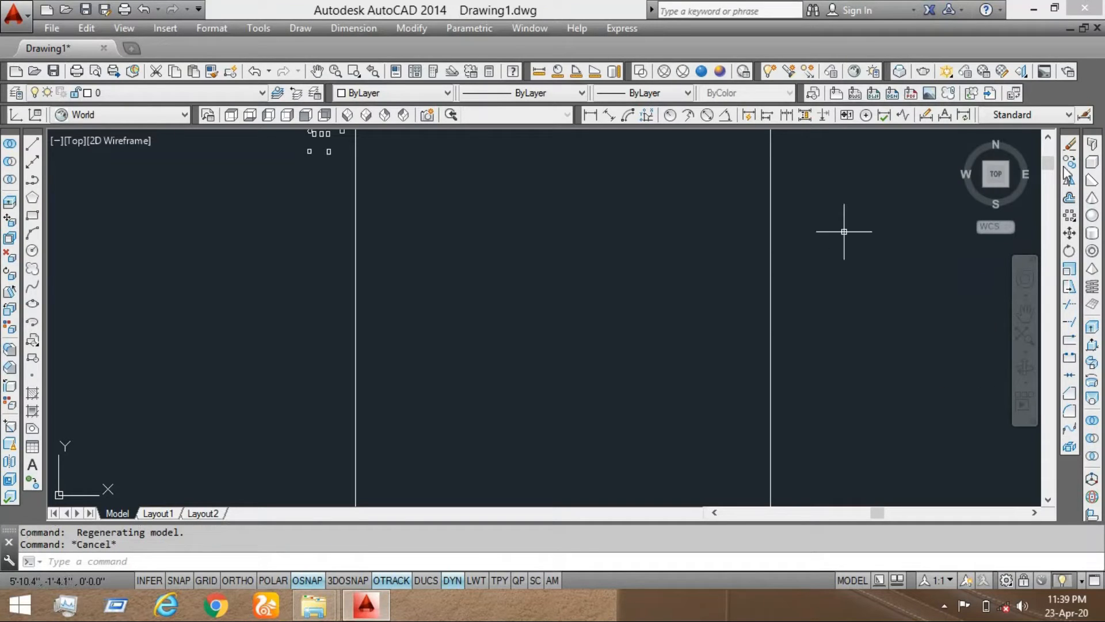
left_click(1069, 199)
scroll(719, 244, "down", 4)
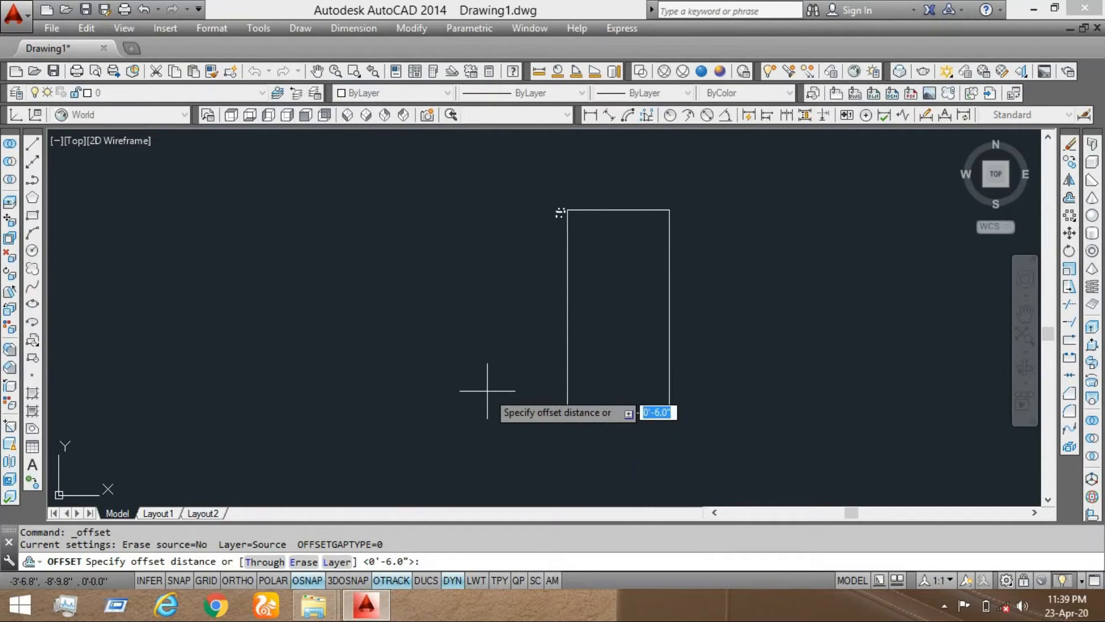
type("6")
key("Return")
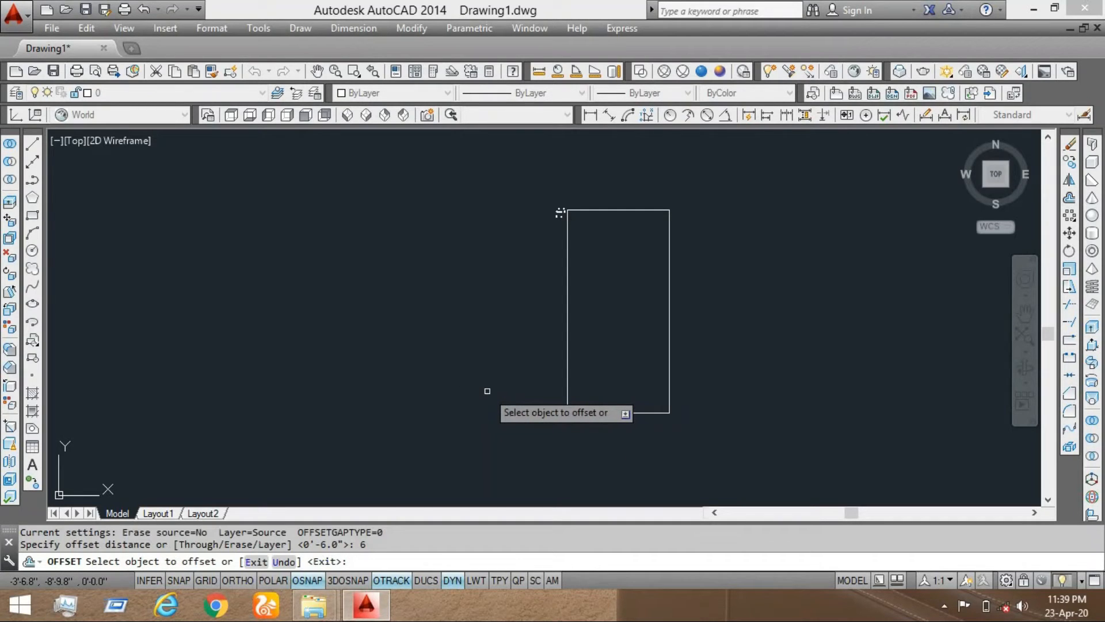
left_click(638, 414)
scroll(628, 381, "up", 3)
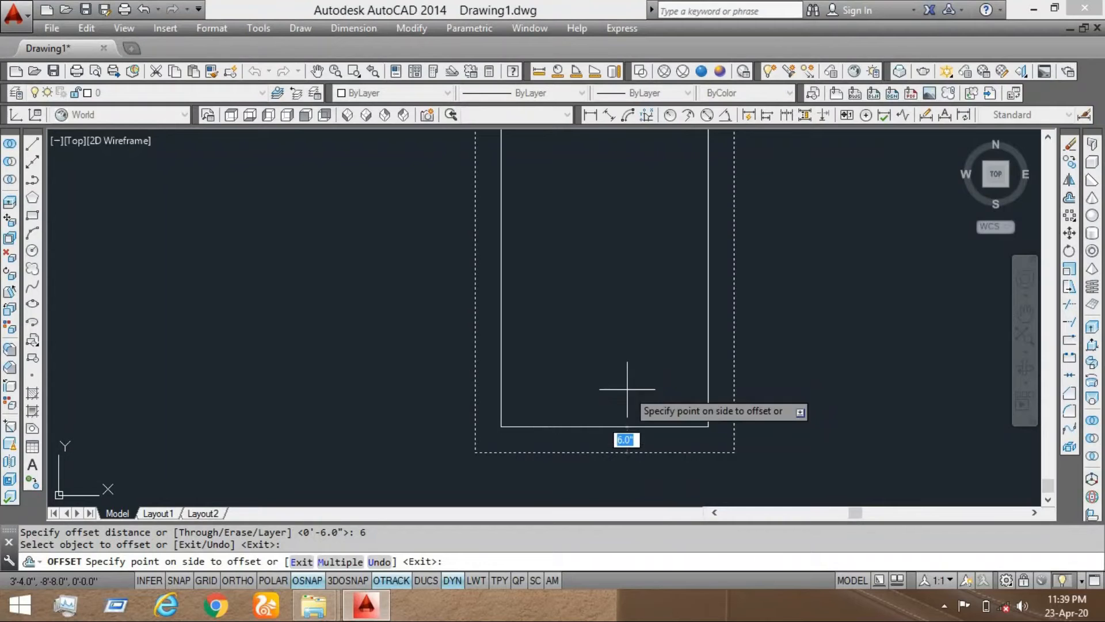
scroll(636, 403, "down", 3)
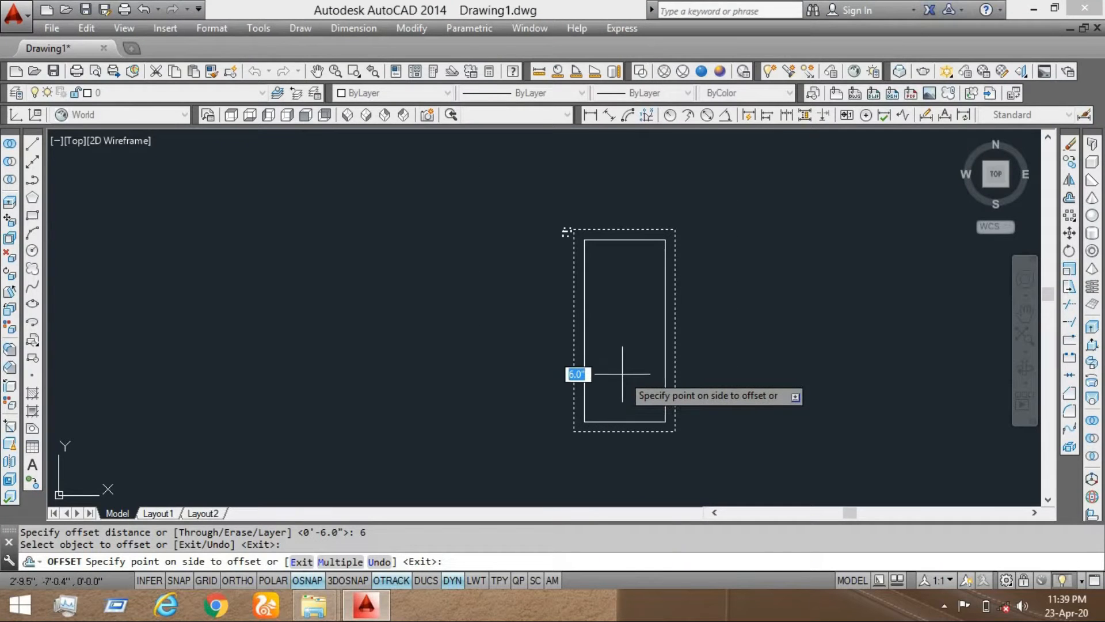
left_click(622, 374)
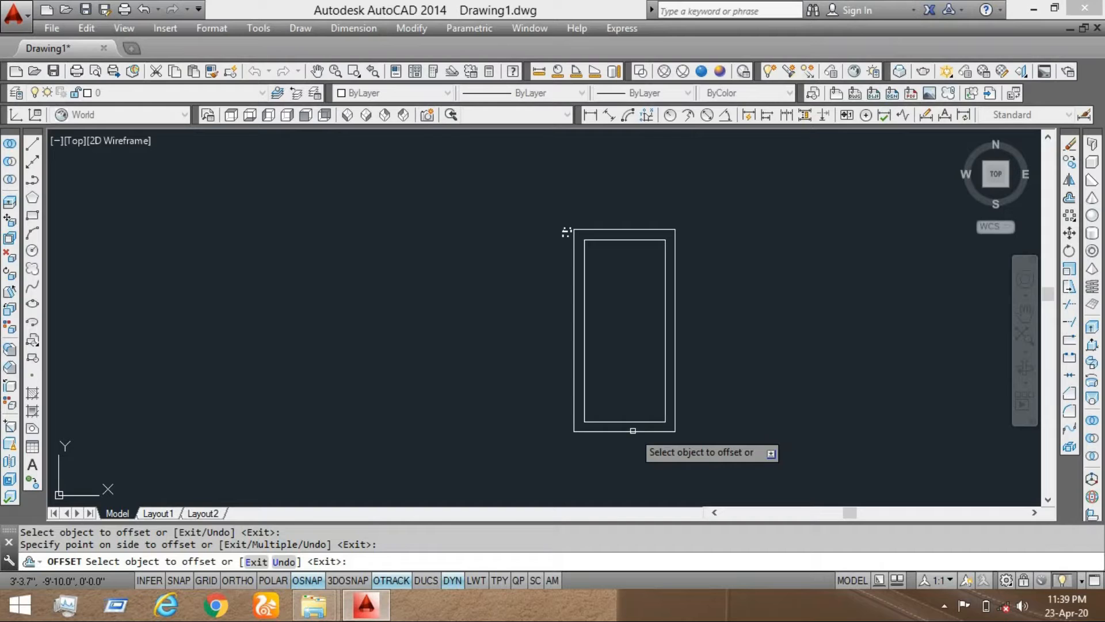
Step: Offset the large rectangle outward four more times at the 6" distance, each time from the newest outermost rectangle, and end the command
left_click(632, 431)
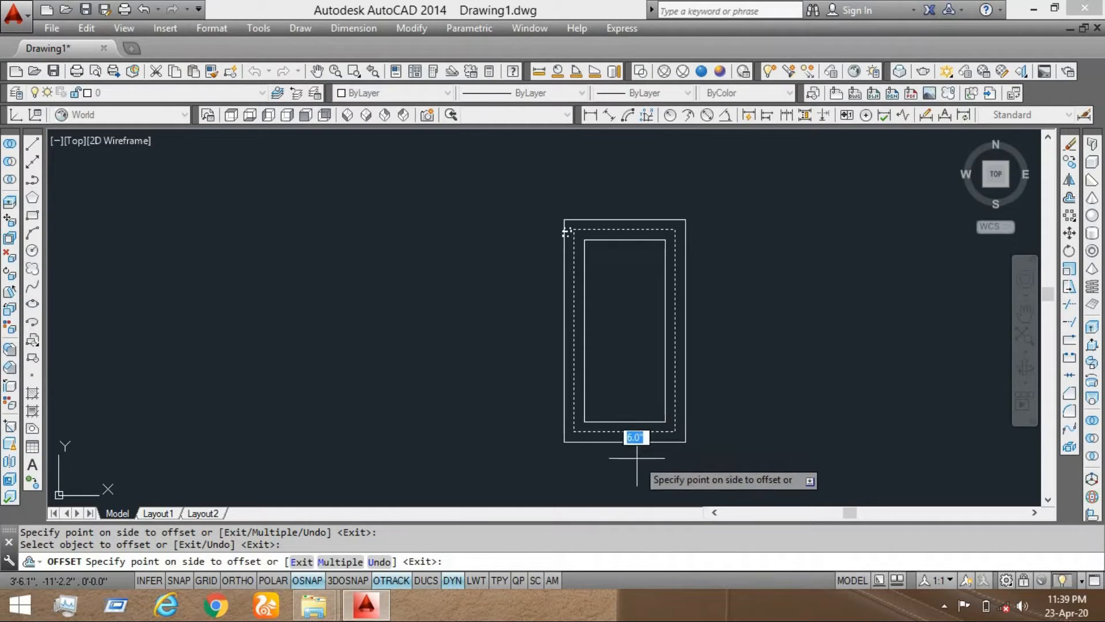
left_click(636, 447)
left_click(637, 443)
left_click(634, 458)
left_click(630, 452)
left_click(629, 469)
left_click(628, 461)
left_click(625, 469)
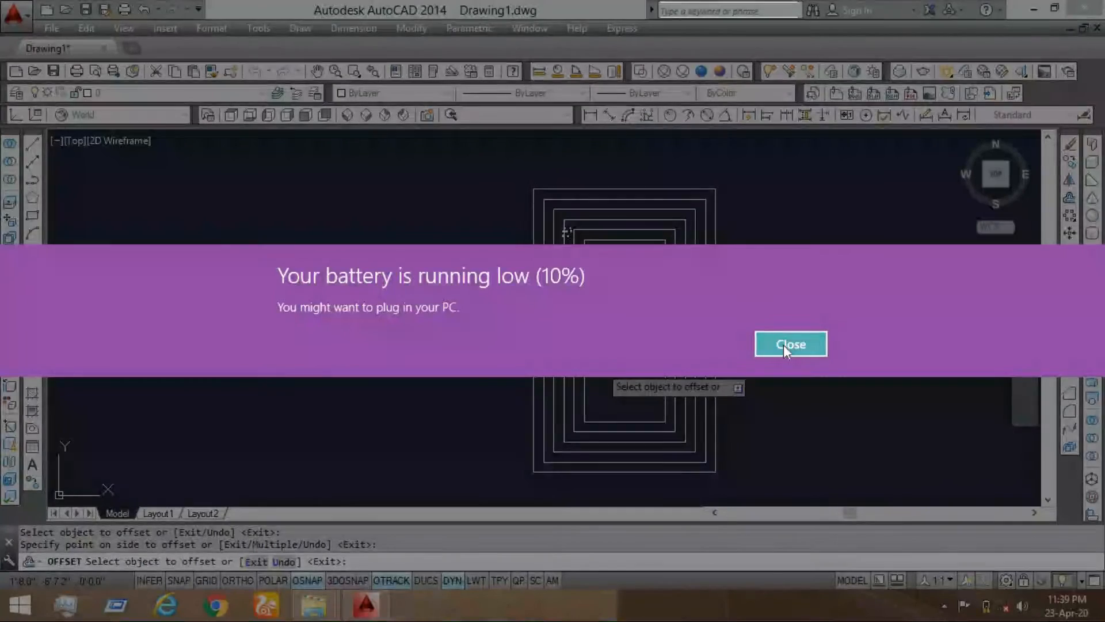
left_click(784, 343)
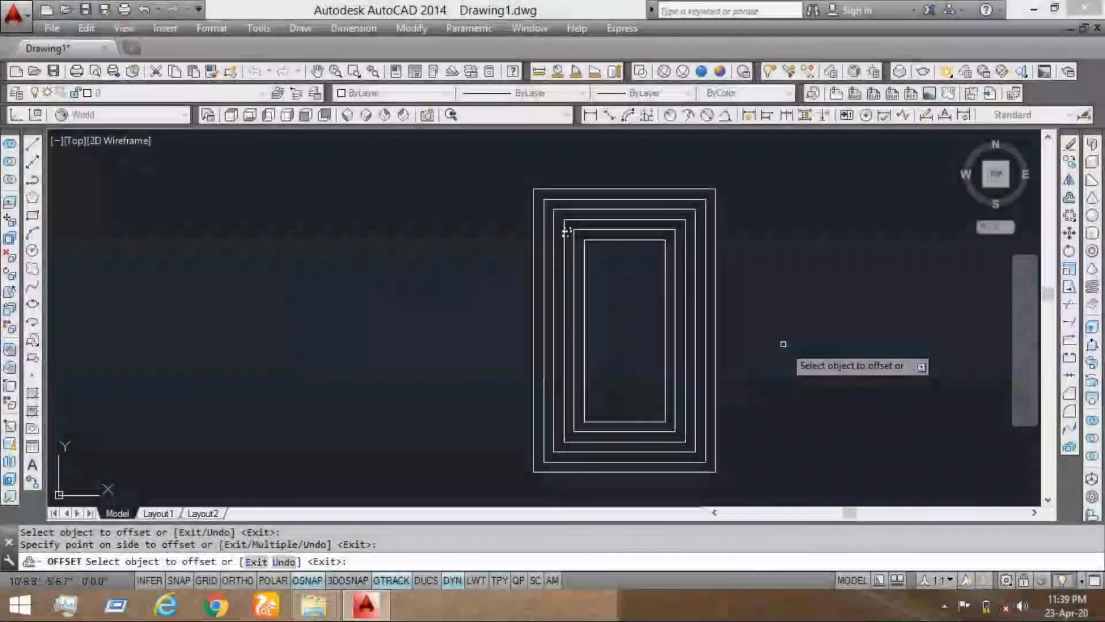
key("Escape")
Step: Erase the whole set of nested large rectangles, selecting them together with a crossing window
left_click(769, 339)
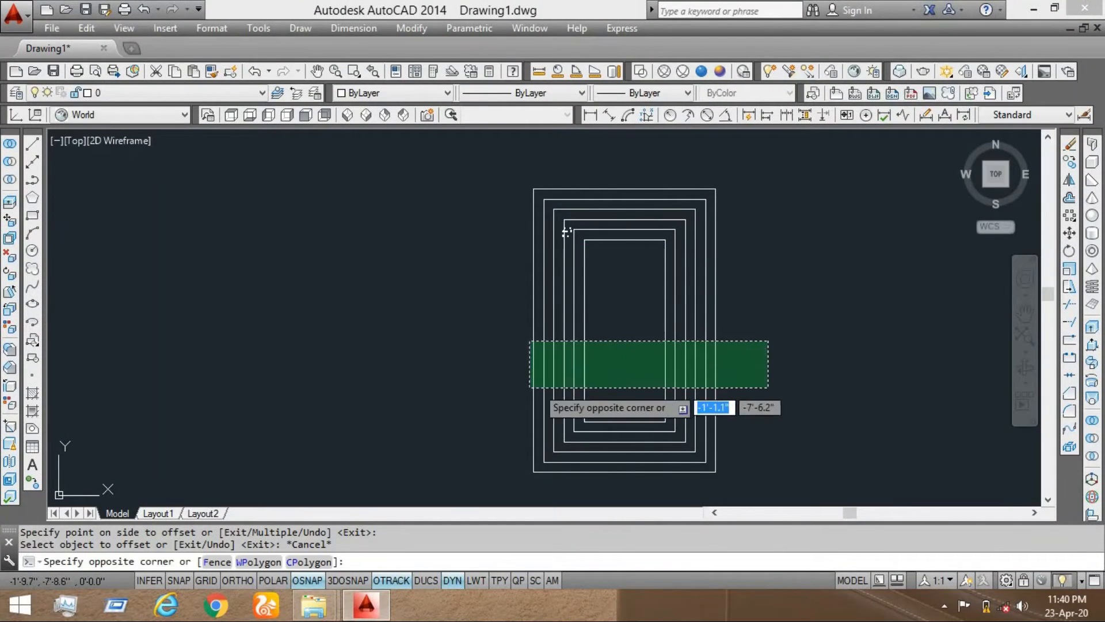
left_click(506, 397)
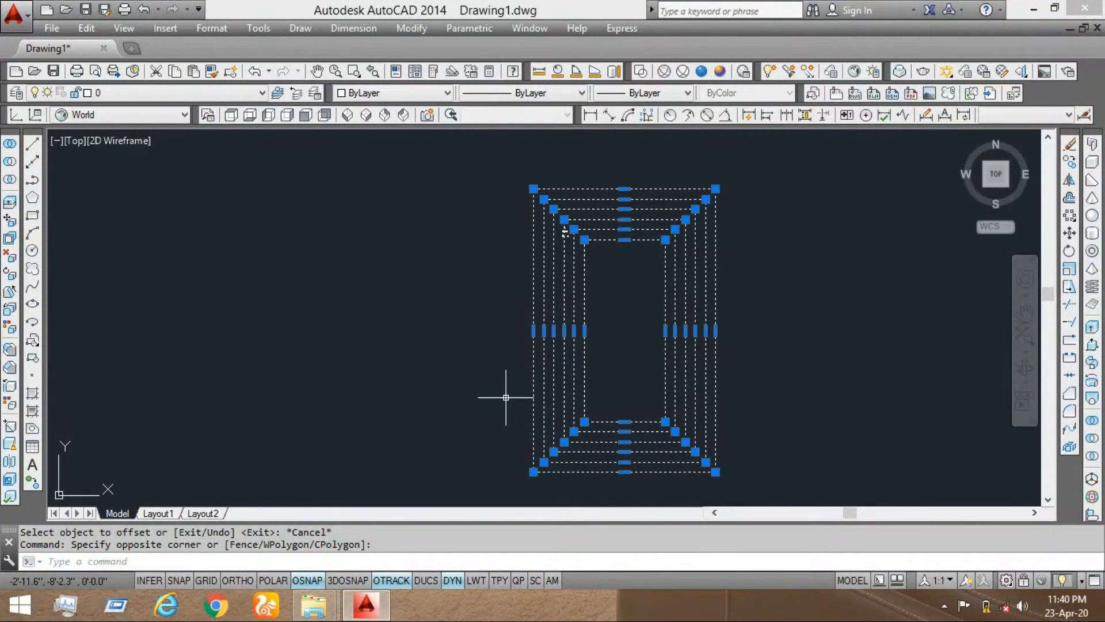
key("Return")
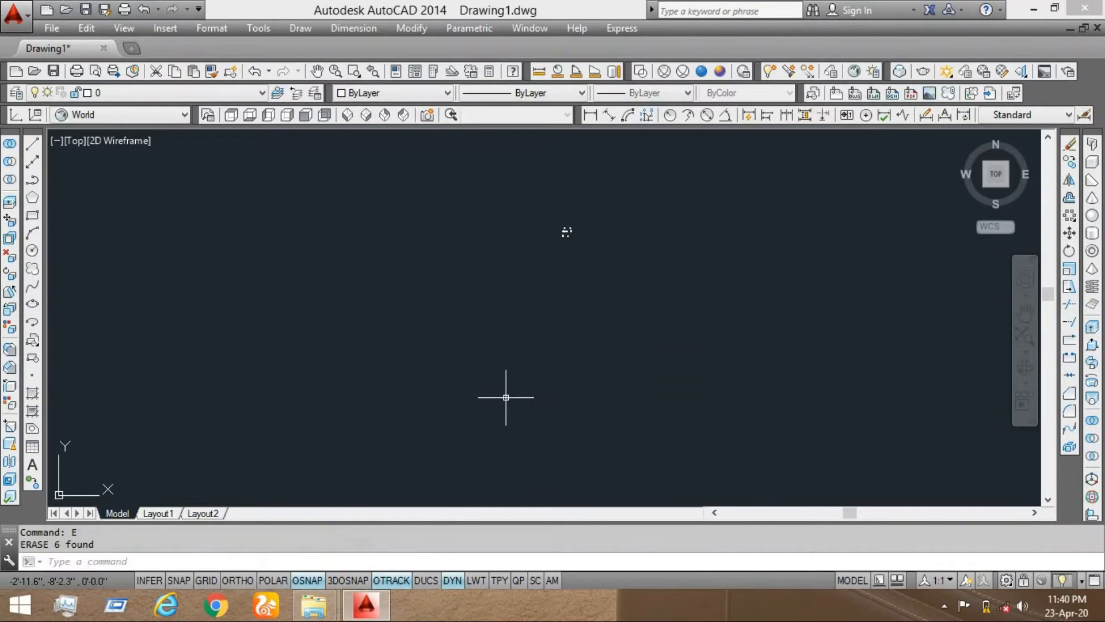
Step: Create a rectangular array with 4 columns and 3 rows from the single small rectangle furthest to the right
scroll(562, 375, "up", 3)
scroll(575, 328, "up", 3)
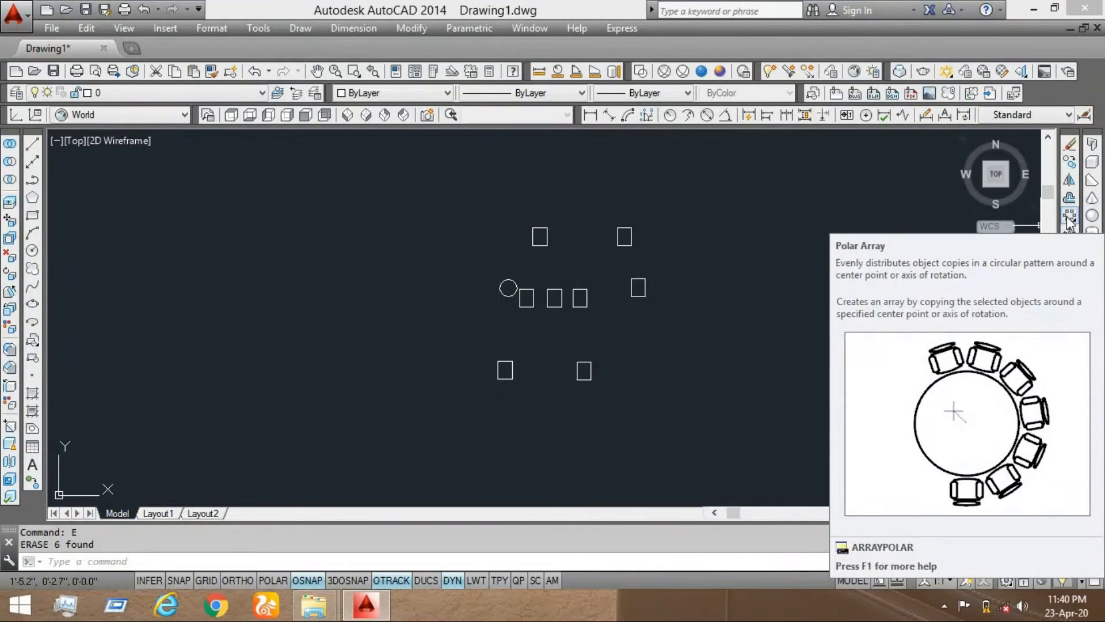
scroll(619, 231, "up", 2)
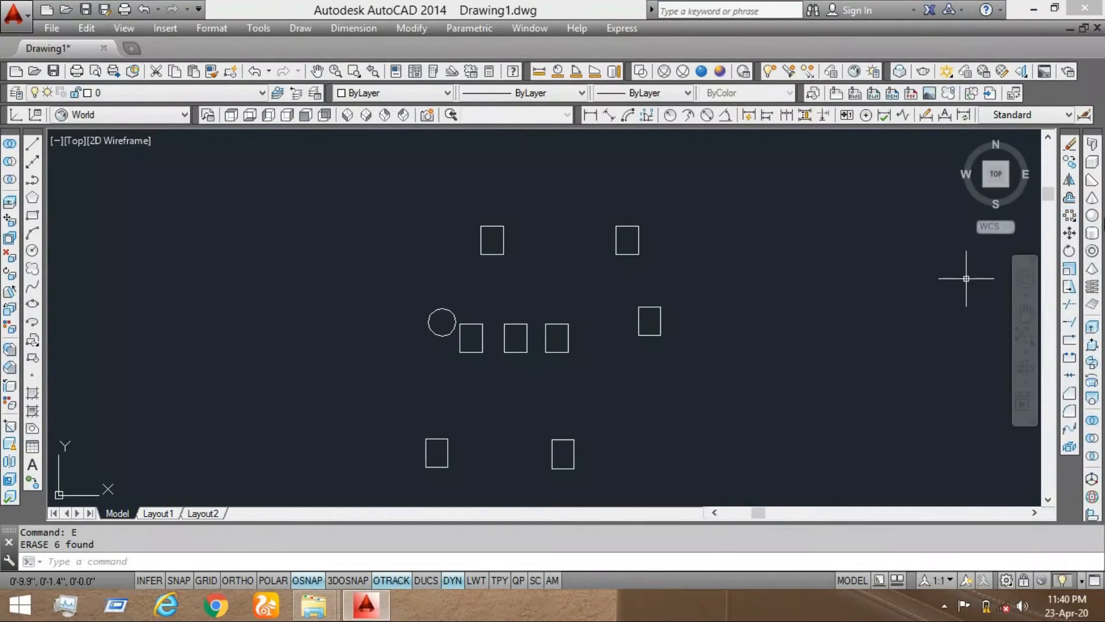
left_click(1071, 215)
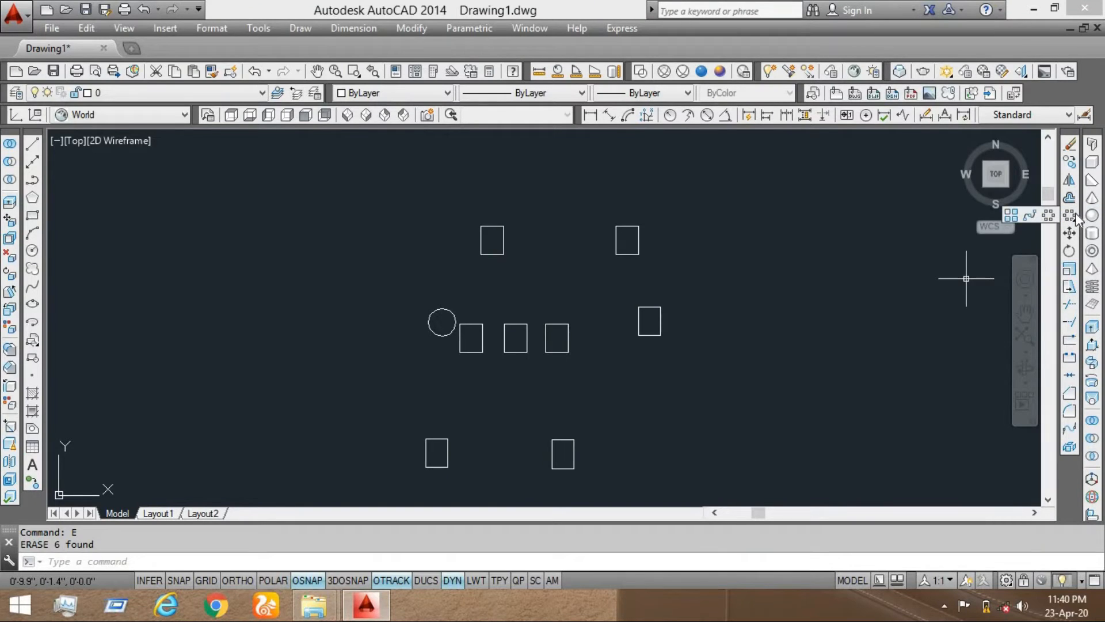
left_click(1072, 216)
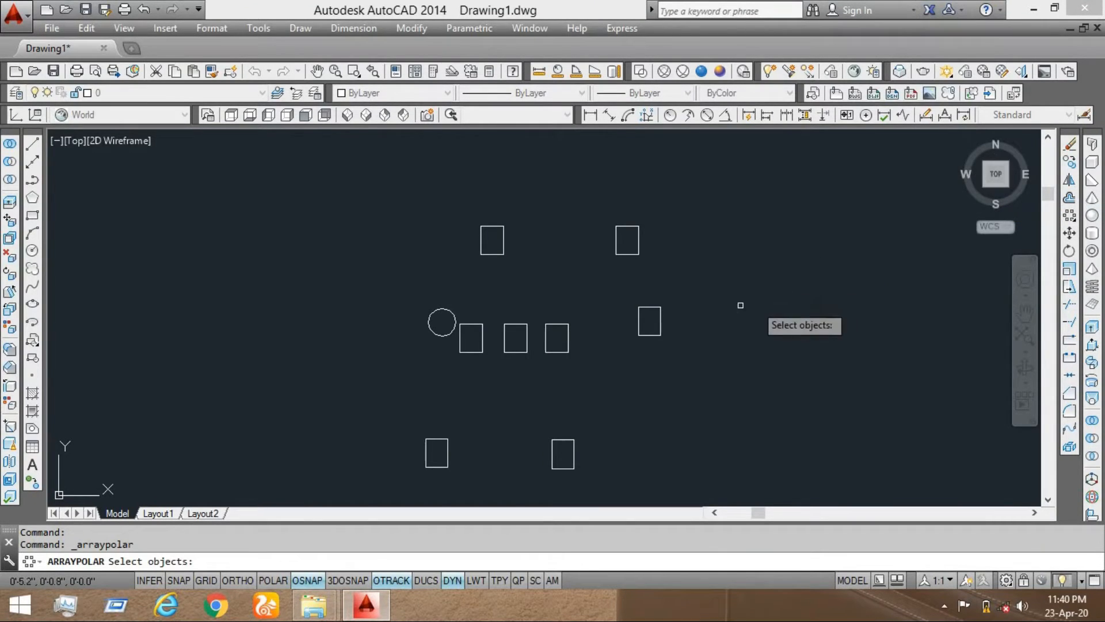
left_click(1070, 216)
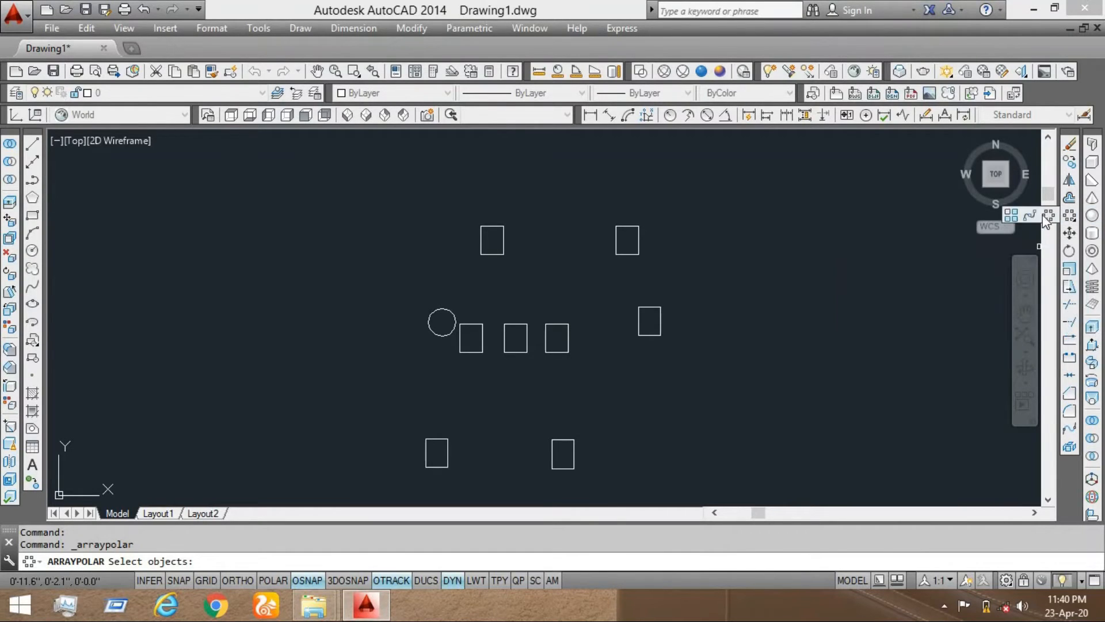
left_click(1013, 213)
scroll(673, 360, "up", 2)
left_click(674, 259)
left_click(587, 347)
key("Return")
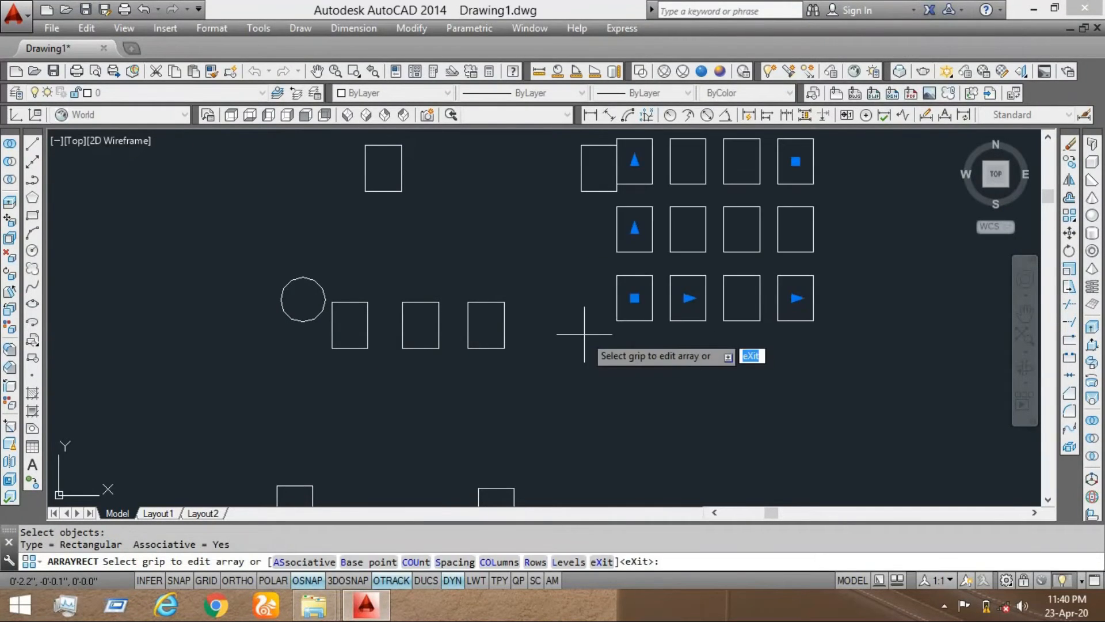
Step: Extend the rectangular array to 6 columns by stretching its column count grip to the right
middle_click_drag(585, 334, 492, 372)
middle_click_drag(583, 313, 536, 322)
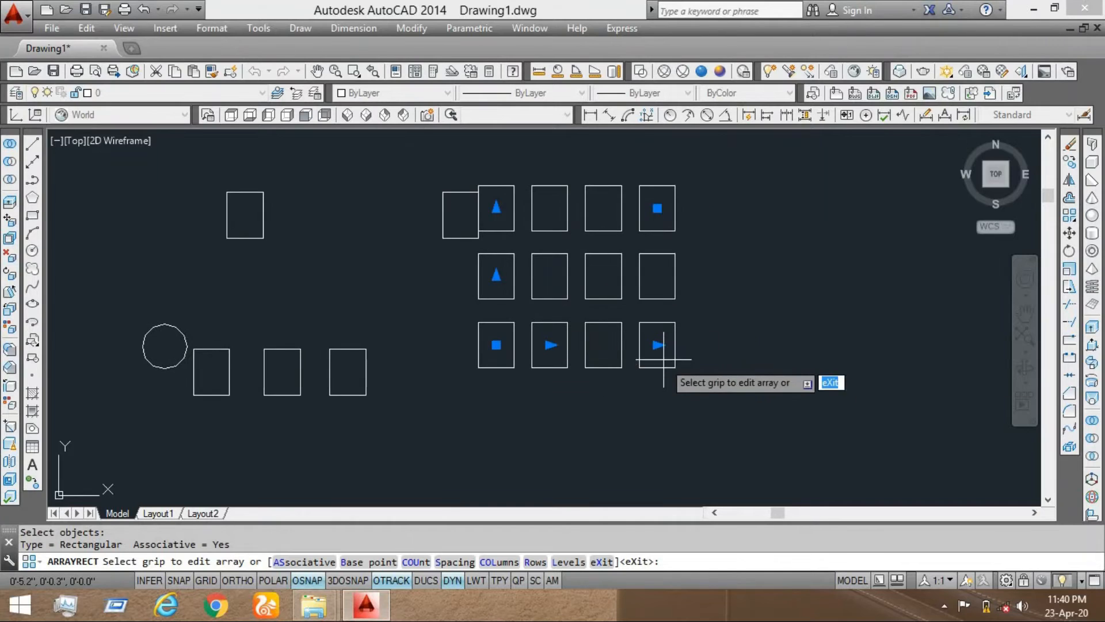
left_click(657, 344)
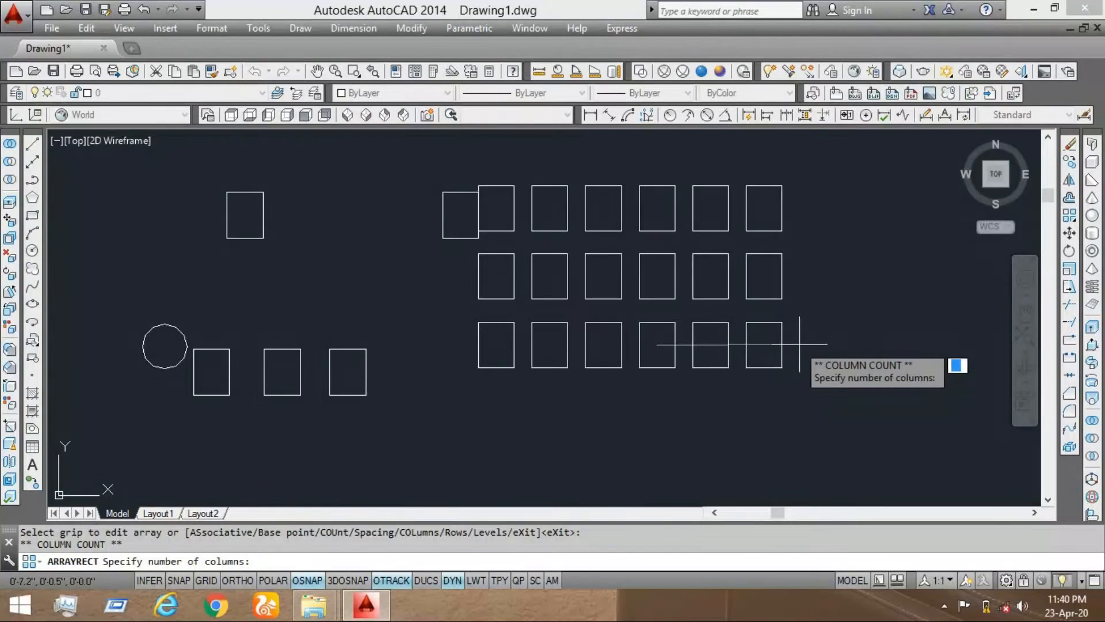
left_click(771, 345)
middle_click_drag(626, 340, 626, 377)
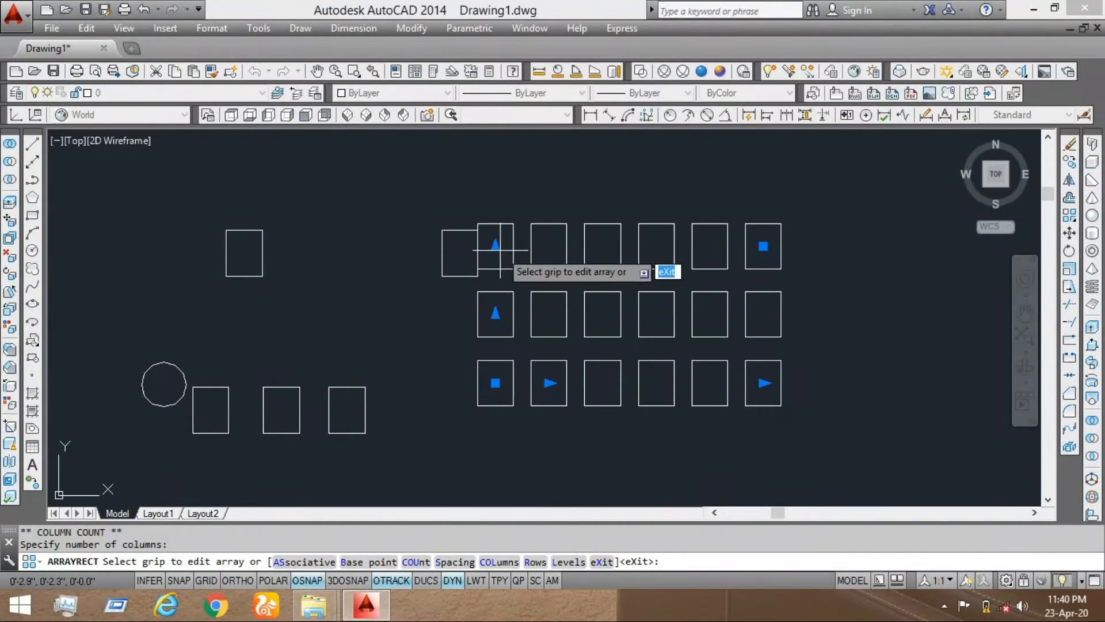
Step: Raise the rectangular array's row count to 5 by stretching its row count grip upward
left_click(495, 244)
left_click(498, 166)
middle_click_drag(498, 167, 497, 216)
scroll(481, 312, "down", 5)
scroll(481, 305, "up", 3)
left_click(490, 280)
left_click(486, 218)
middle_click_drag(555, 419, 501, 403)
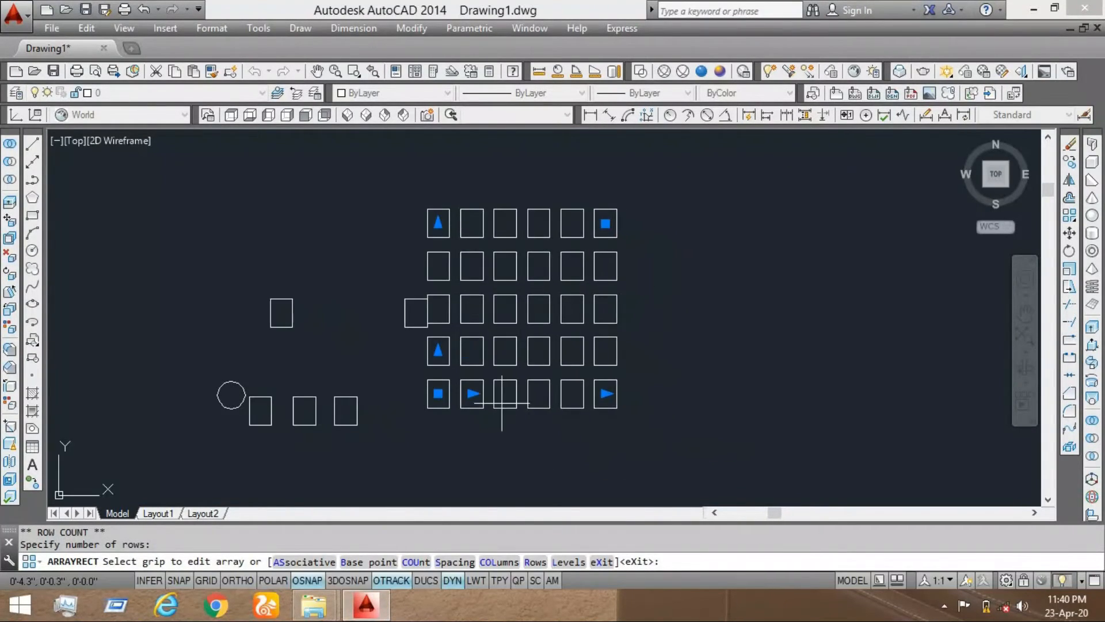
Step: Widen the array's column spacing and row spacing by stretching the two spacing grips, and check the whole grid
left_click(473, 394)
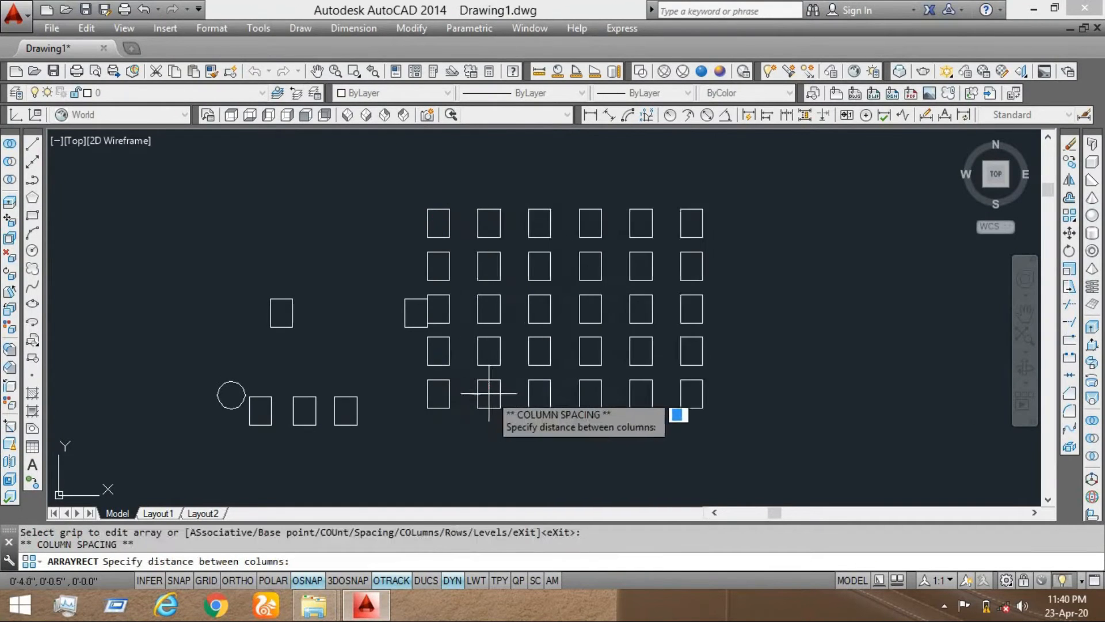
left_click(520, 394)
middle_click_drag(510, 389, 510, 410)
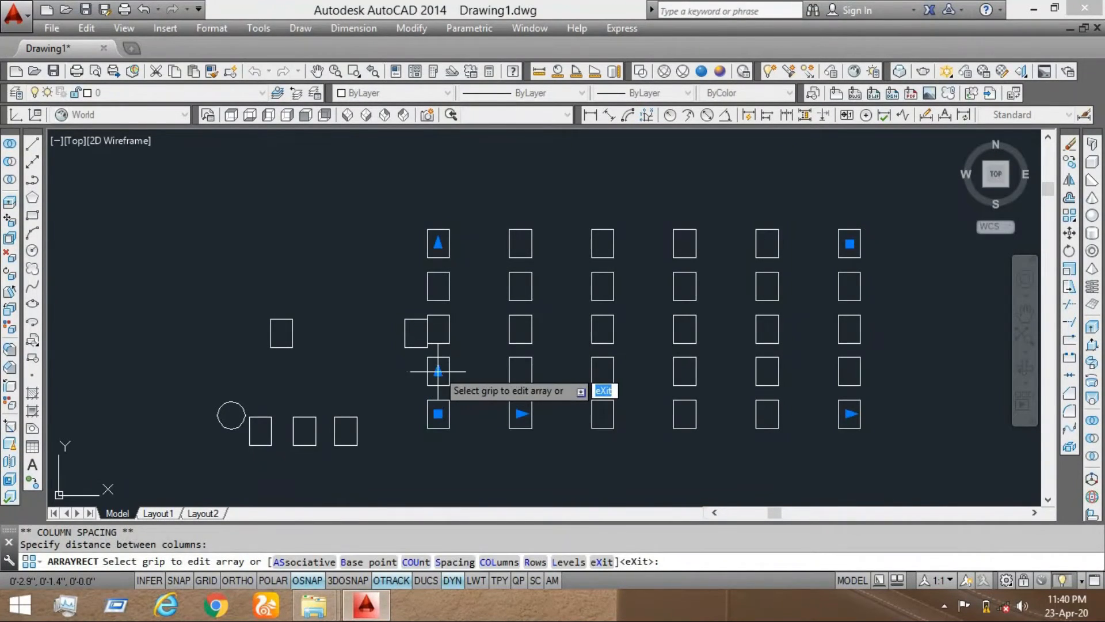
left_click(437, 370)
left_click(439, 322)
scroll(457, 345, "down", 6)
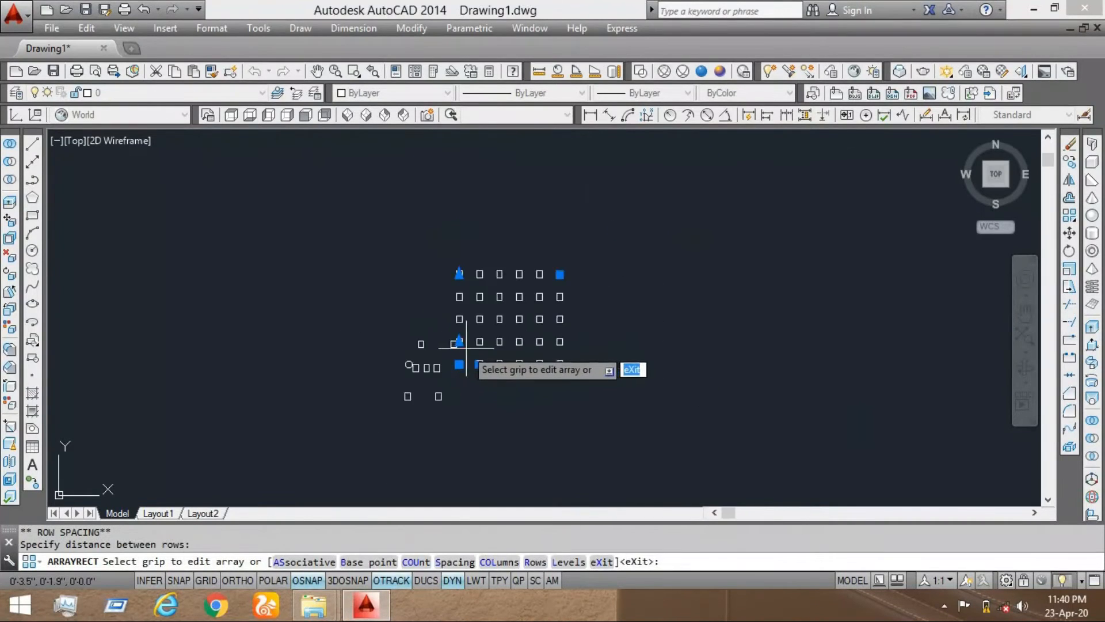
scroll(493, 371, "up", 6)
scroll(506, 369, "down", 4)
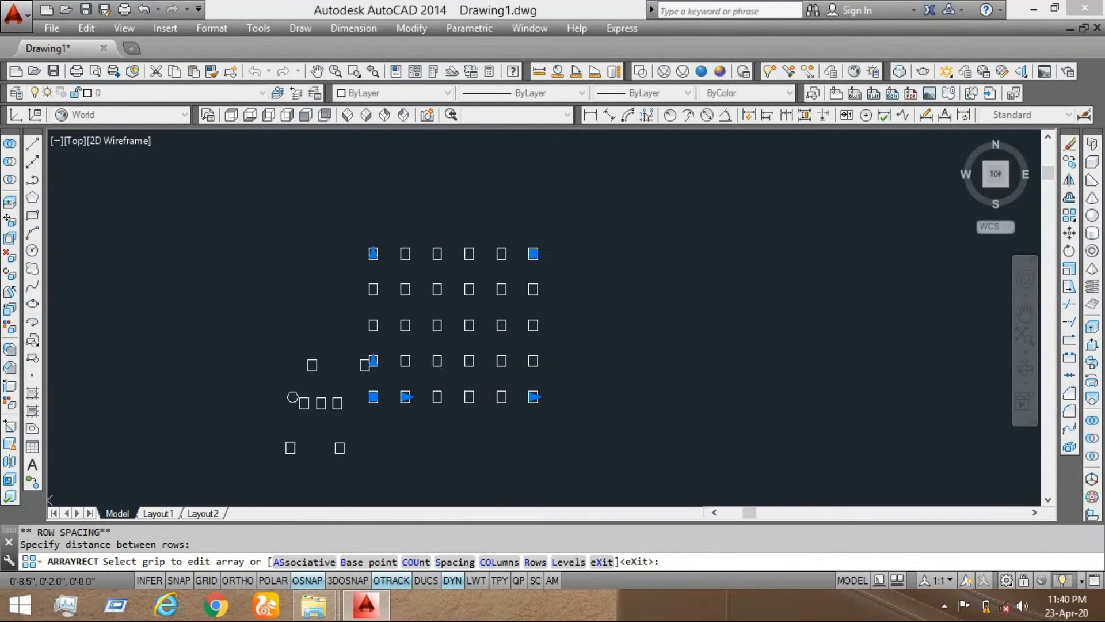
Step: Exit the array editing and undo the rectangular array, leaving only the original small rectangles and circle
key("Escape")
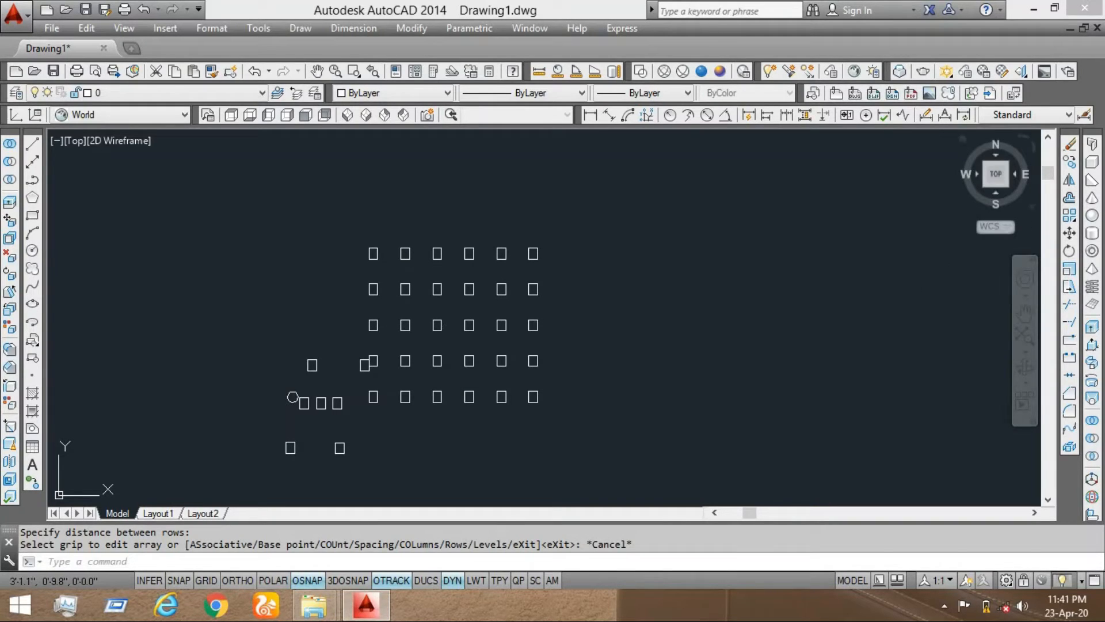
key("ctrl+z")
scroll(641, 357, "up", 4)
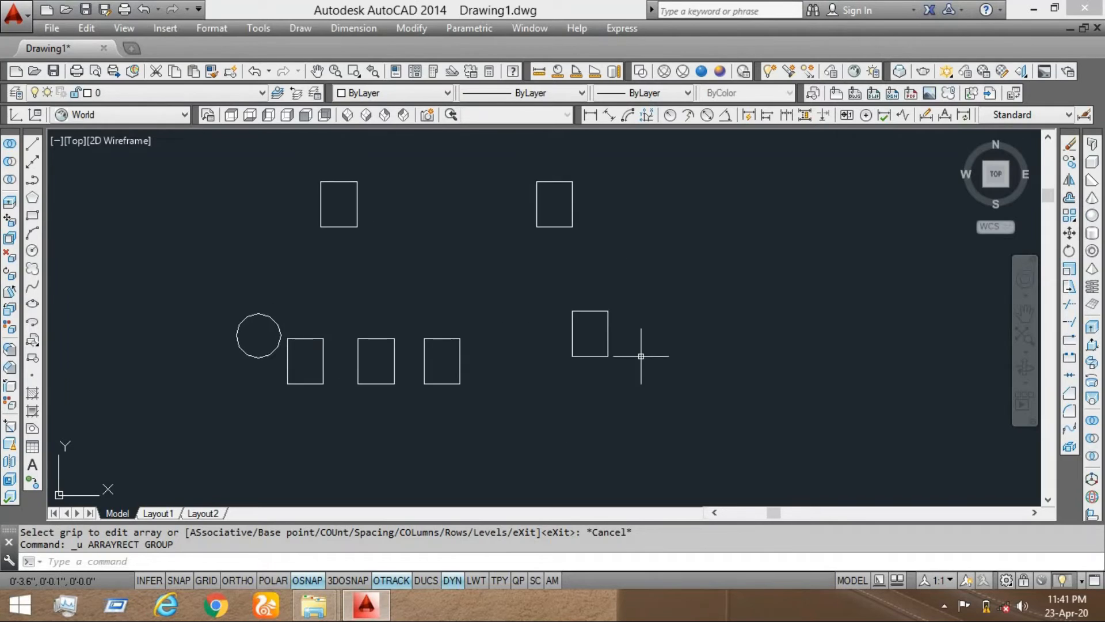
left_click(1074, 220)
scroll(638, 351, "down", 6)
middle_click_drag(637, 351, 538, 356)
key("Escape")
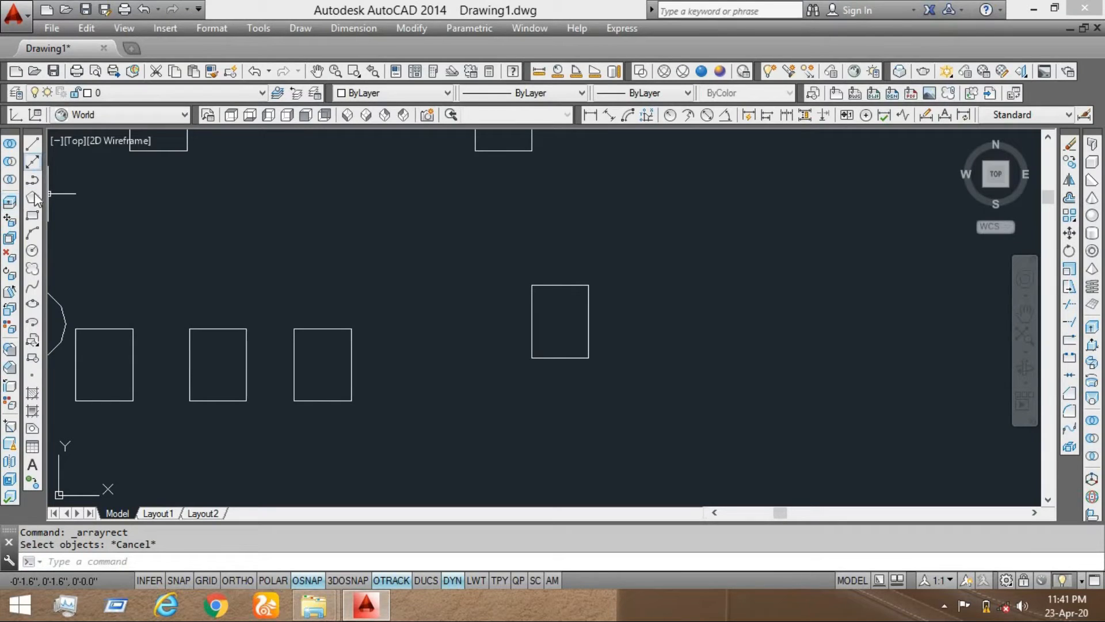
Step: Draw a wavy spline through four fit points, starting just above the rightmost small rectangle and running right
left_click(33, 286)
middle_click_drag(585, 136, 486, 217)
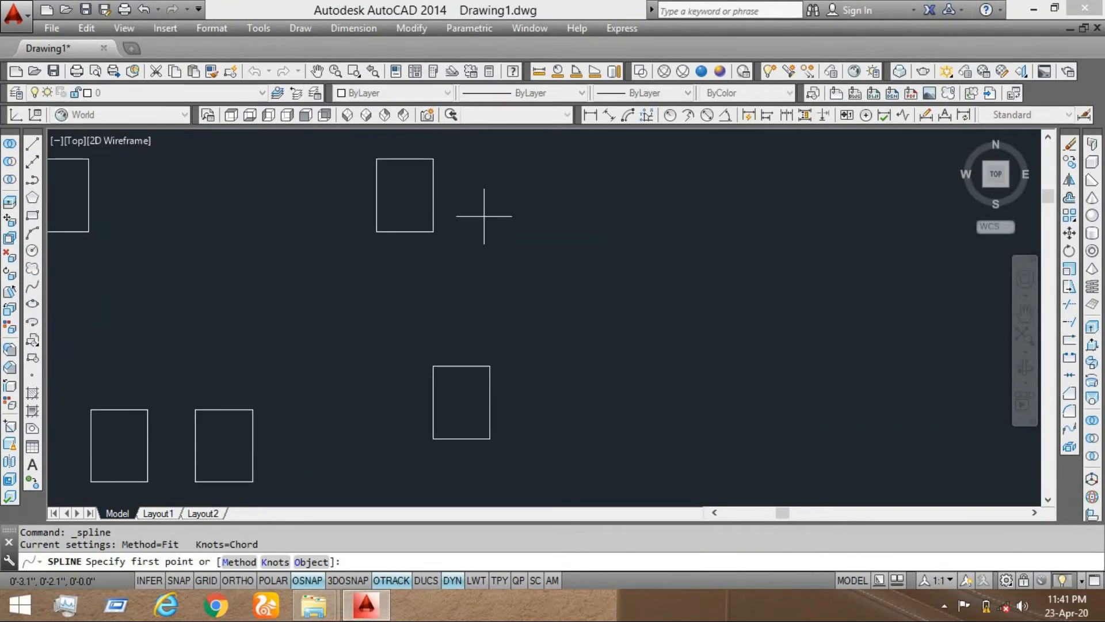
left_click(468, 283)
left_click(671, 209)
scroll(813, 267, "down", 4)
middle_click_drag(813, 266, 569, 254)
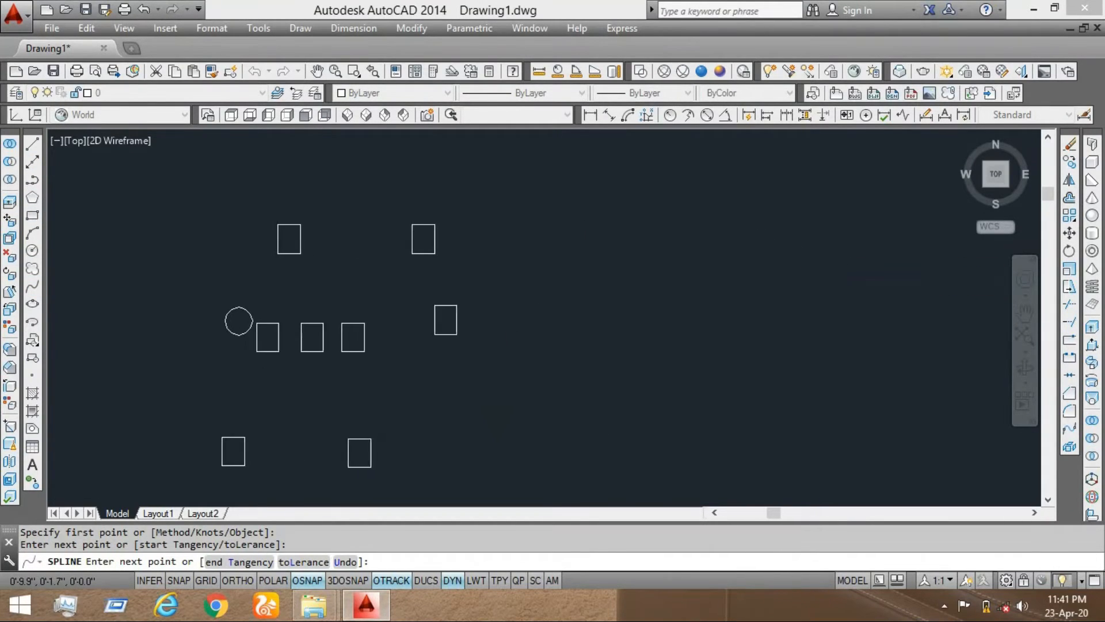
left_click(685, 278)
left_click(822, 231)
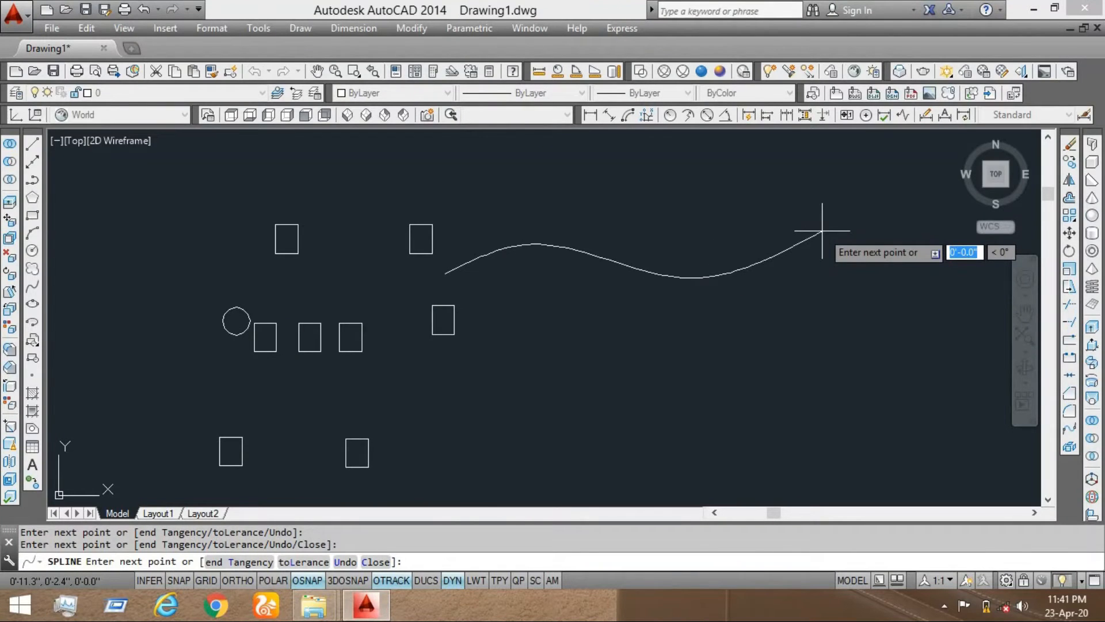
key("Return")
middle_click_drag(727, 318, 716, 307)
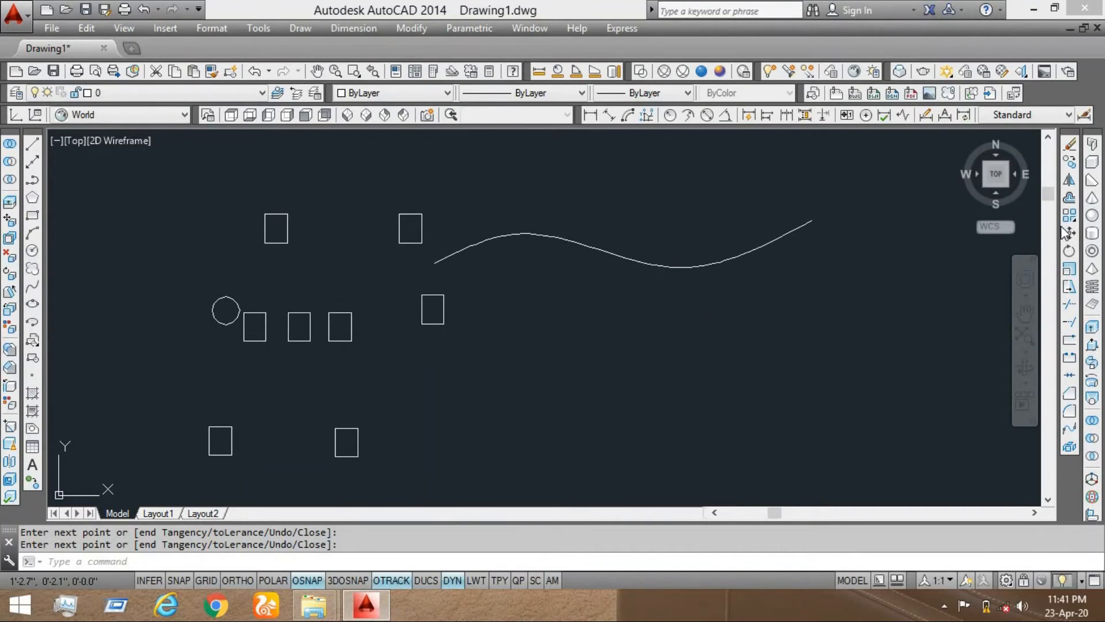
Step: Create a path array of the rightmost small rectangle using the wavy spline as the path curve
left_click_drag(1073, 220, 1032, 216)
left_click(479, 290)
left_click(374, 344)
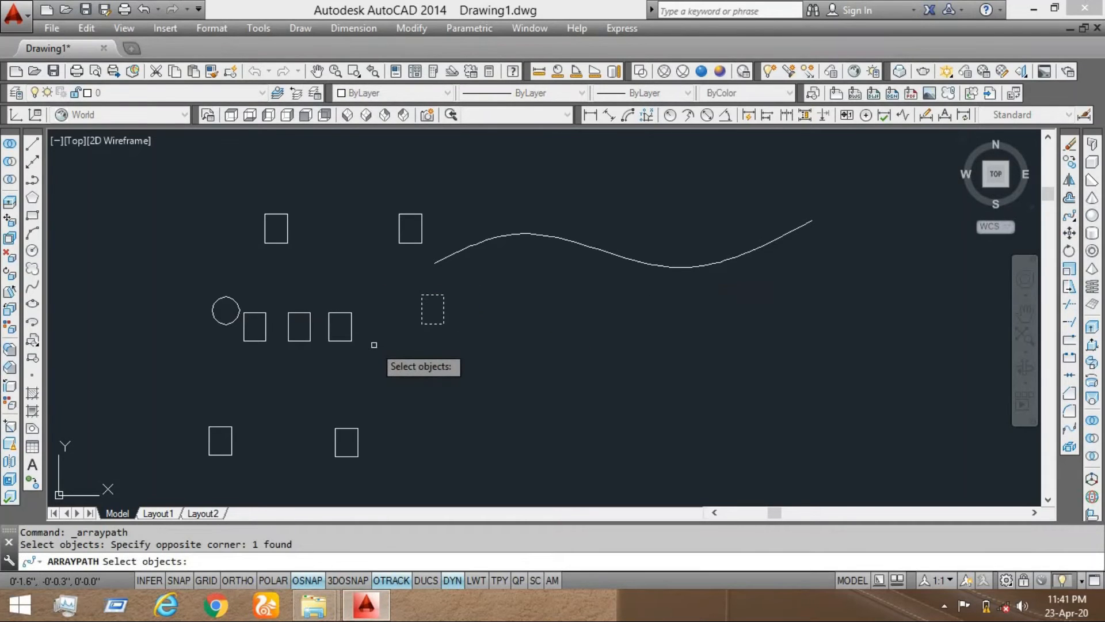
key("Return")
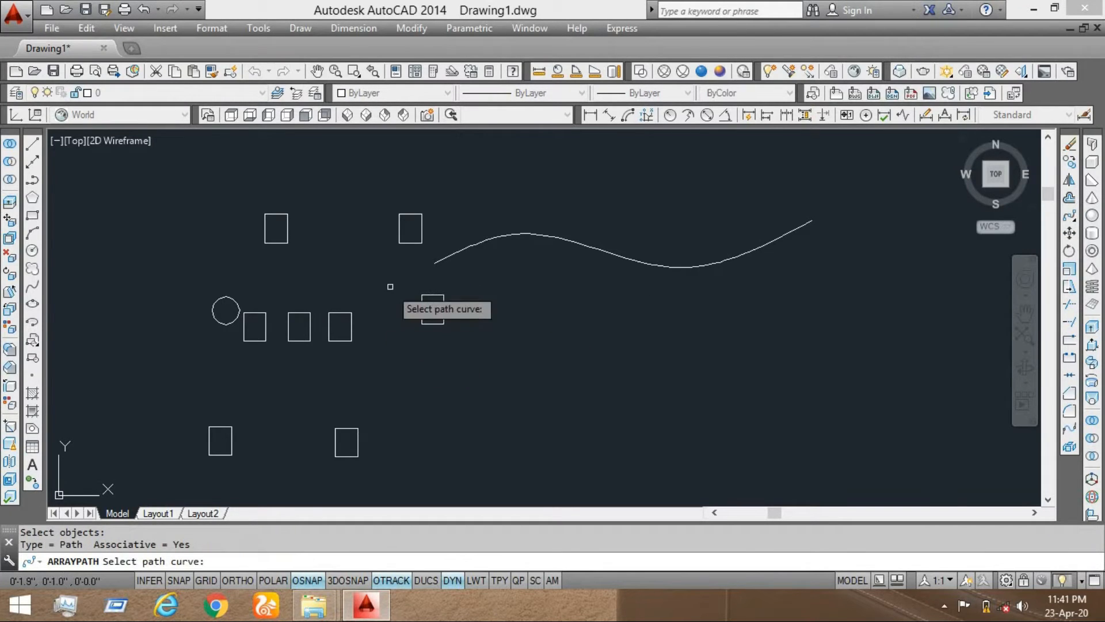
left_click(443, 254)
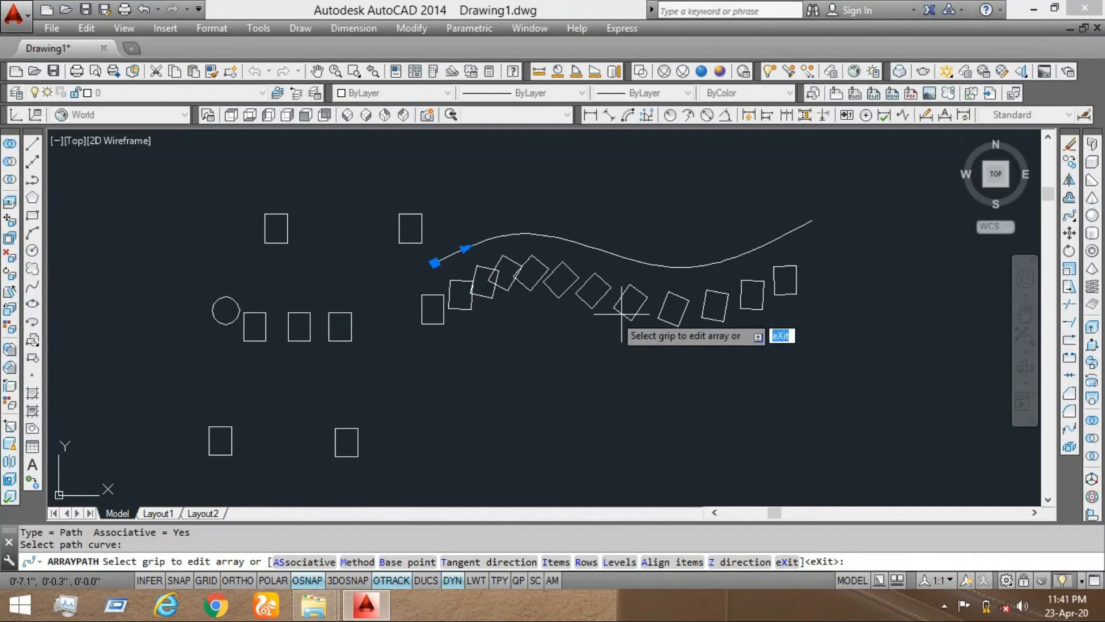
middle_click_drag(625, 334, 569, 366)
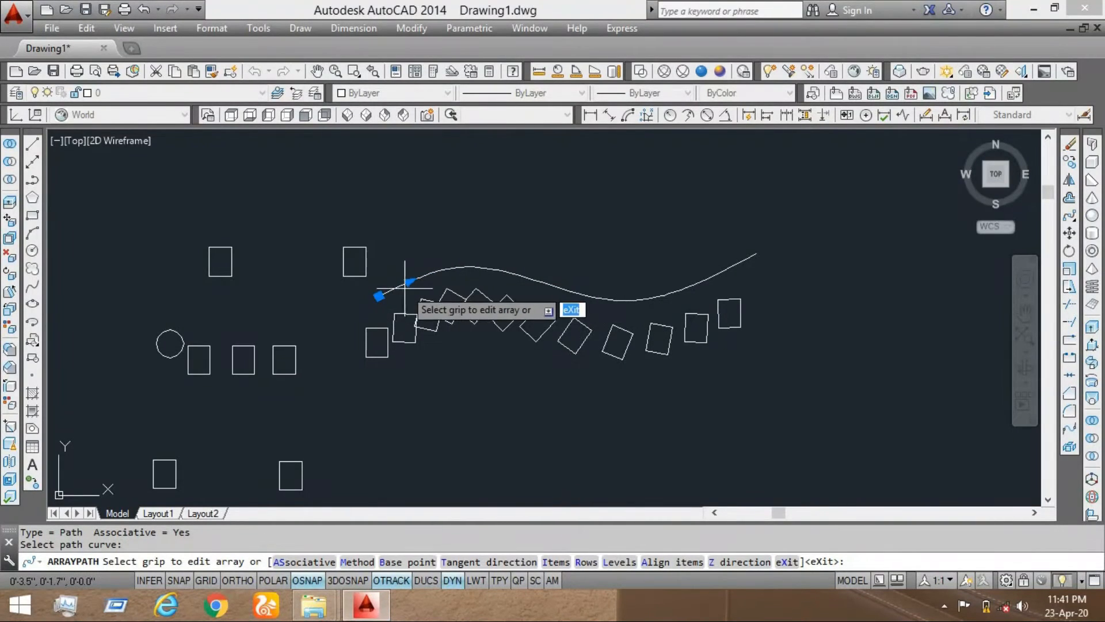
Step: Reduce the path array's item spacing until the copies overlap densely, try to undo the change, and exit the command
left_click(409, 283)
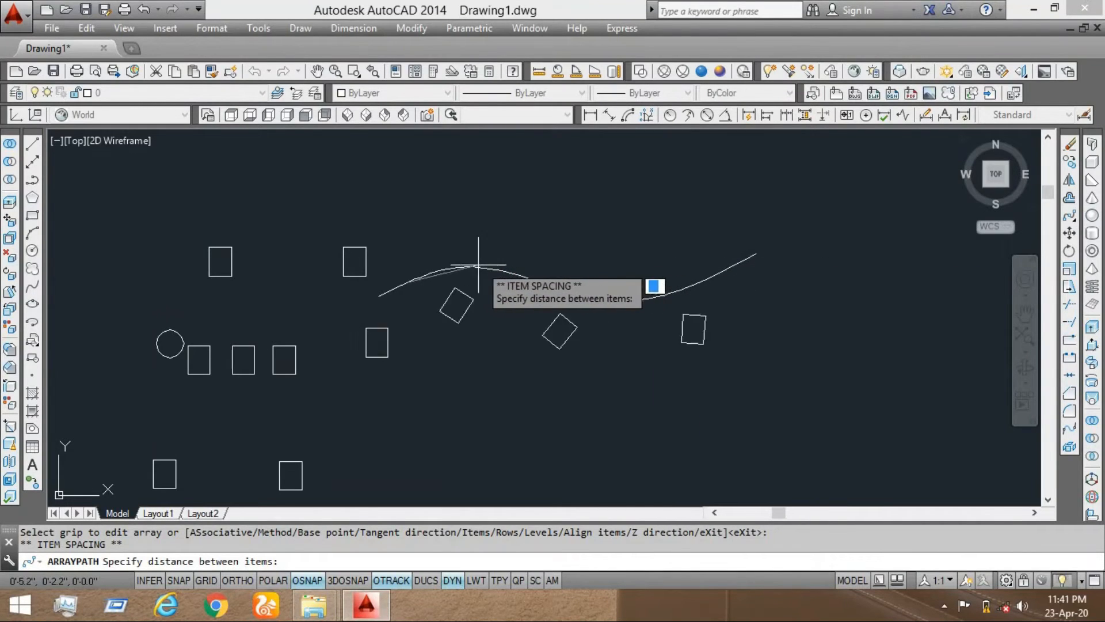
left_click(381, 279)
scroll(381, 344, "up", 5)
scroll(381, 352, "up", 2)
scroll(380, 348, "down", 7)
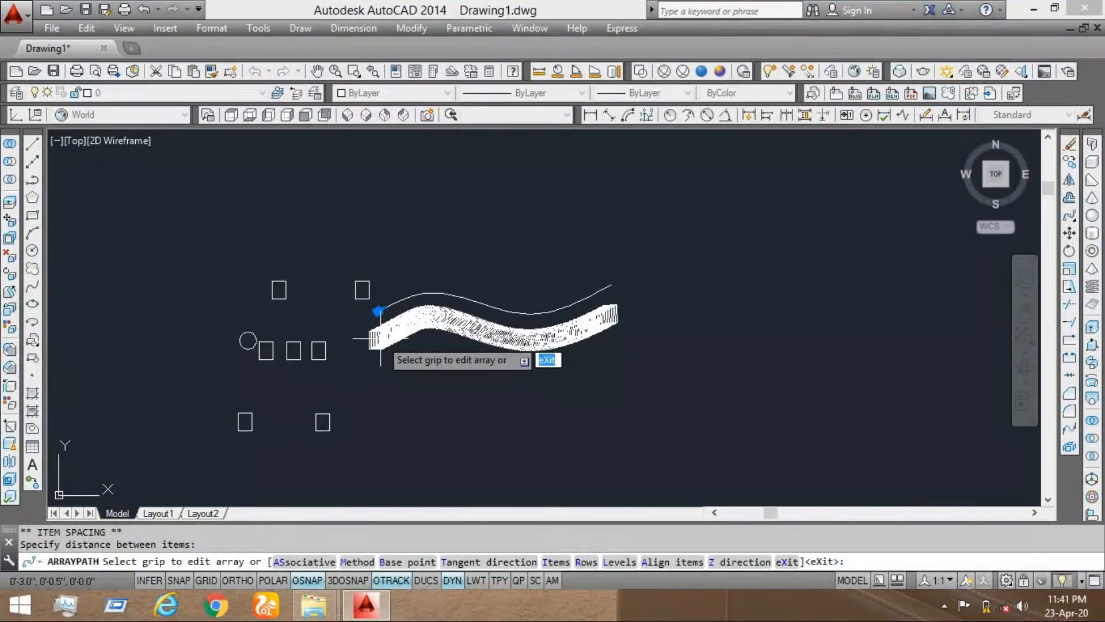
key("ctrl+z")
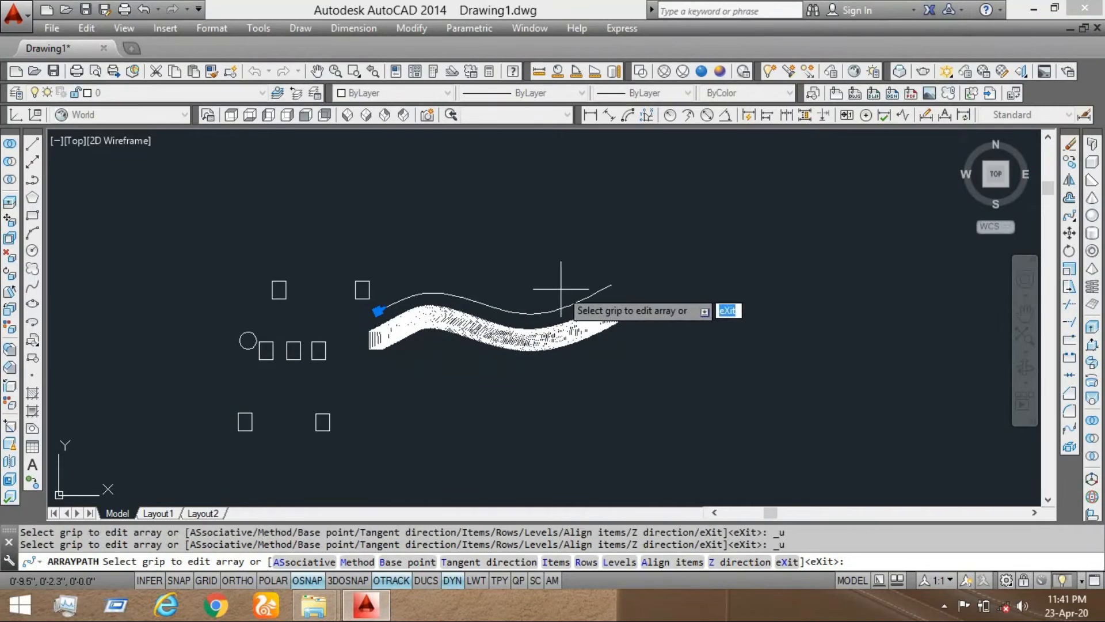
key("Escape")
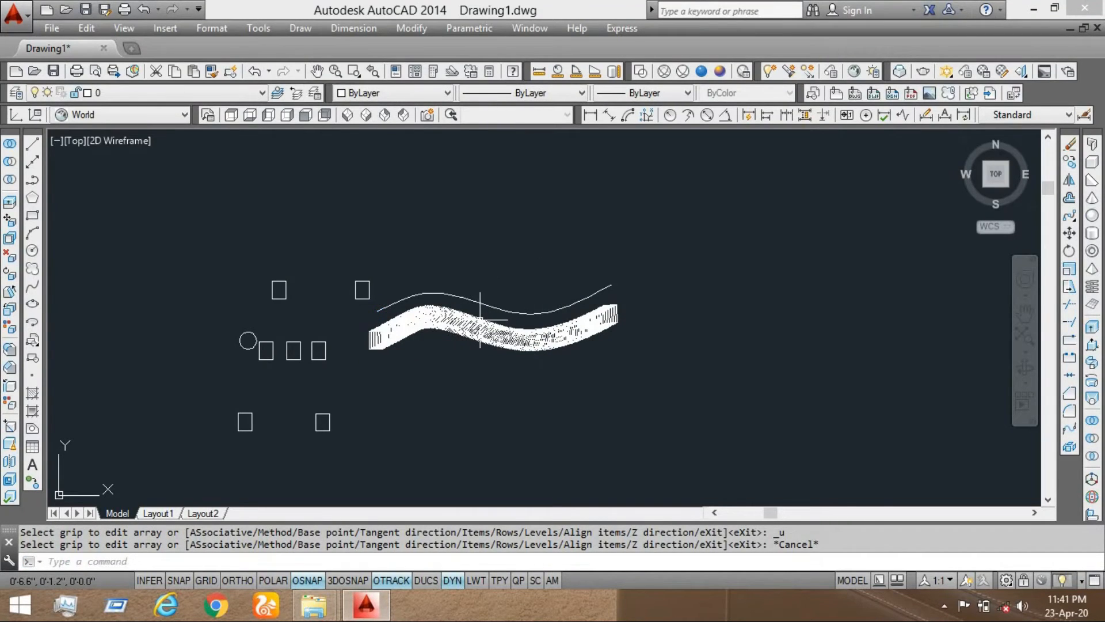
Step: Undo the path array and erase the wavy spline
key("ctrl+z")
scroll(467, 279, "down", 1)
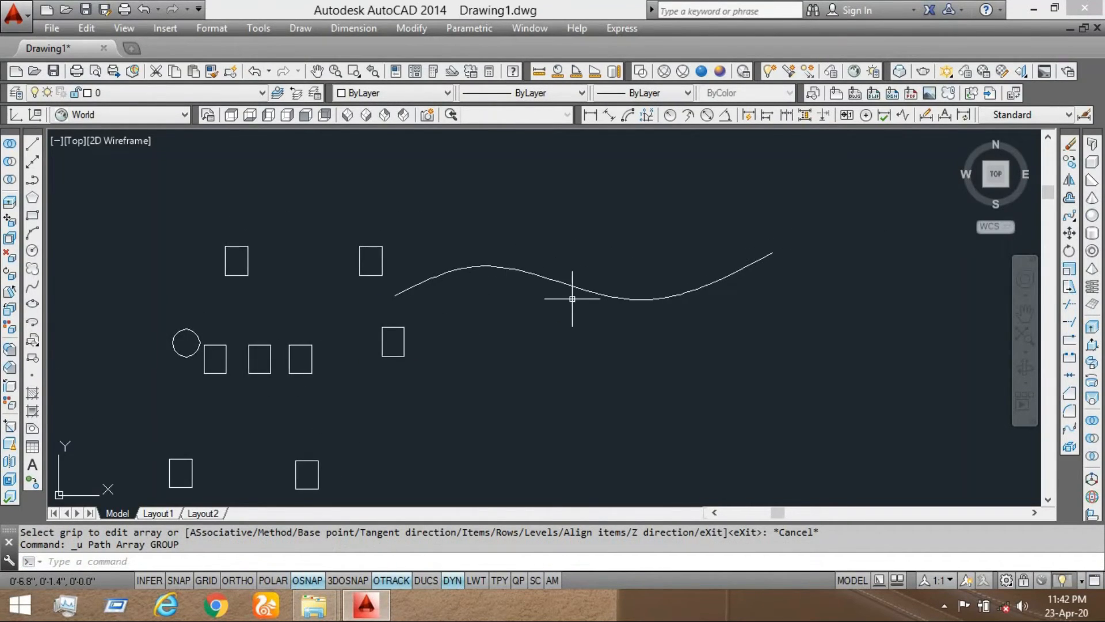
scroll(572, 299, "down", 2)
left_click(557, 267)
left_click(538, 331)
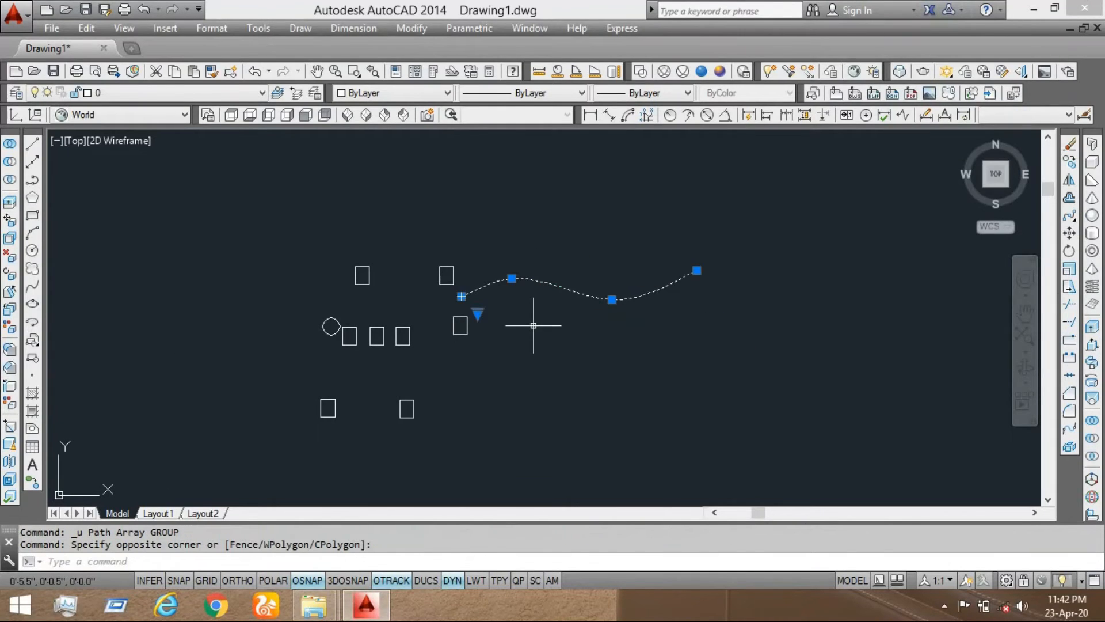
type("e")
key("Return")
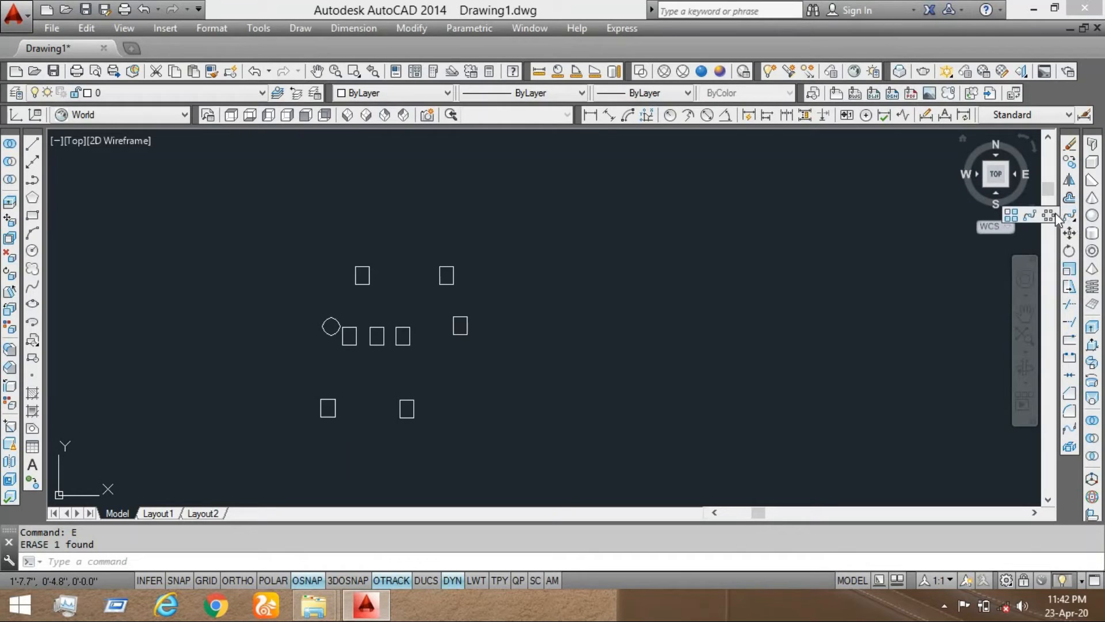
left_click(1055, 218)
scroll(470, 304, "up", 2)
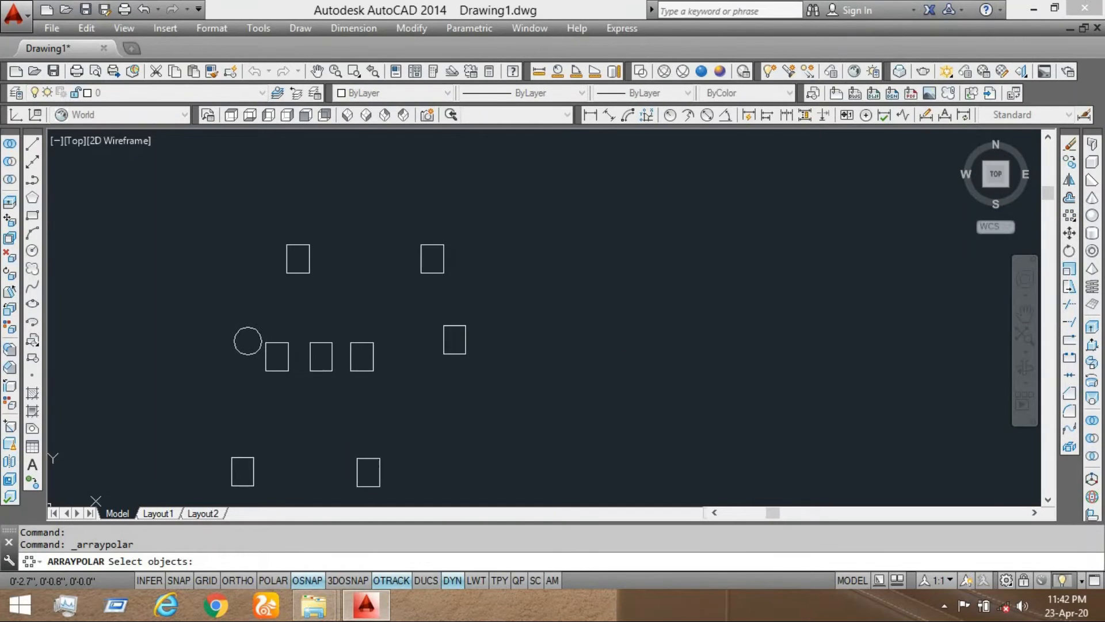
left_click(1064, 219)
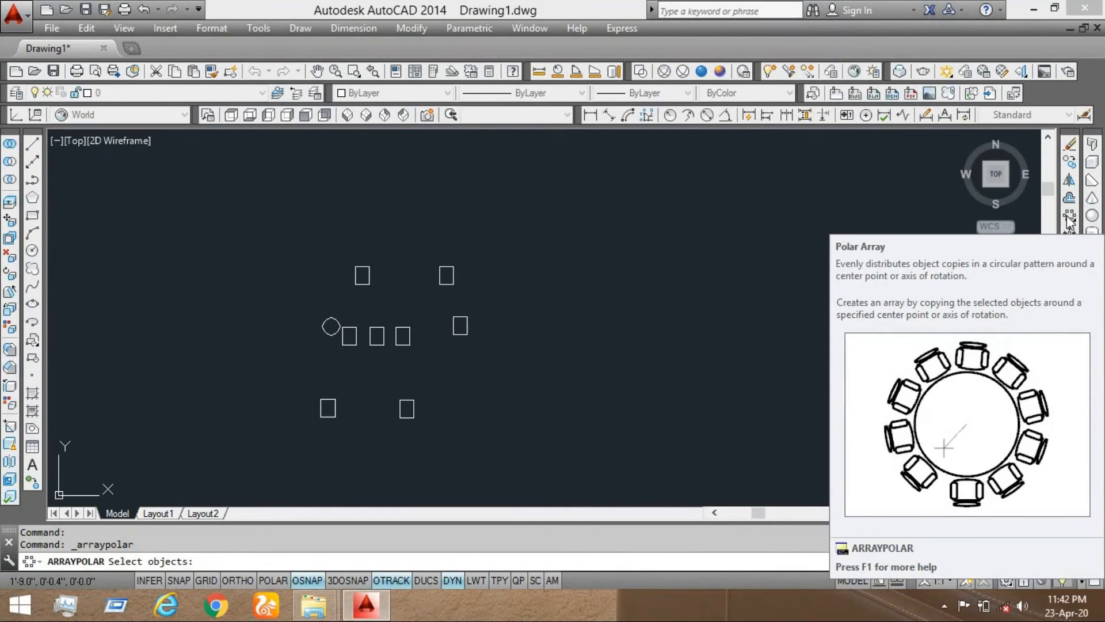
key("Escape")
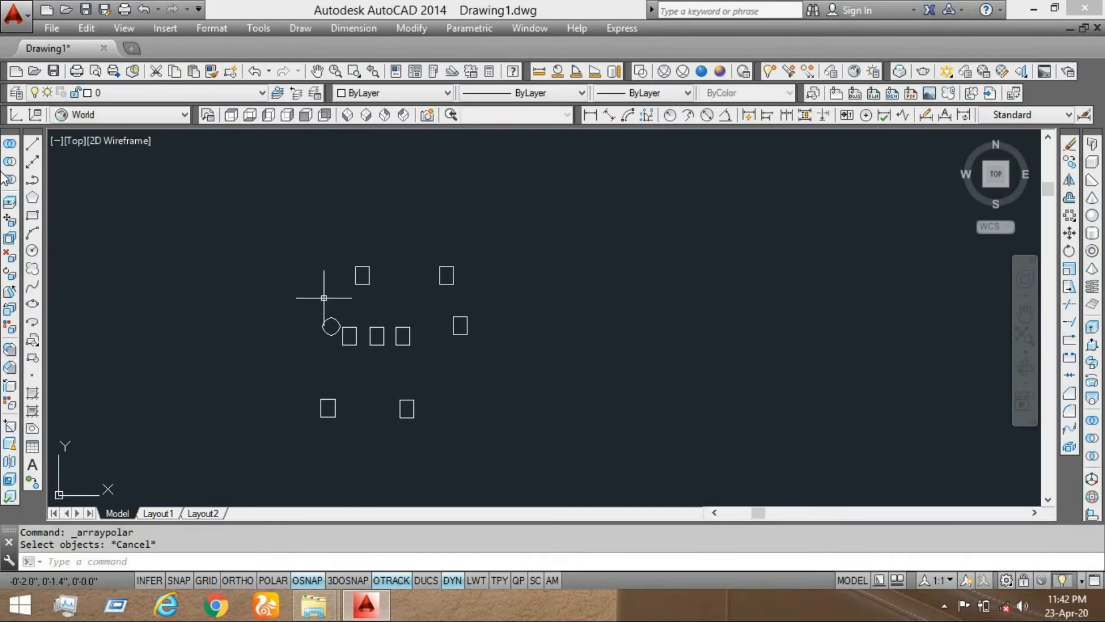
Step: Draw a large circle just to the lower right of the rightmost small rectangle
left_click(32, 251)
scroll(521, 384, "up", 4)
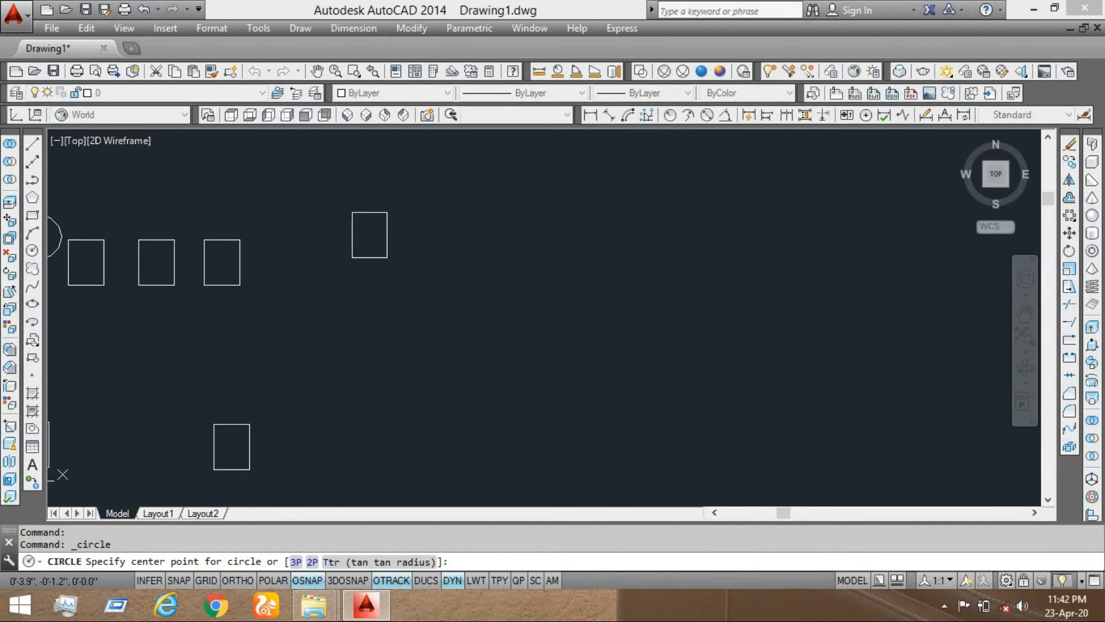
left_click(526, 332)
left_click(635, 379)
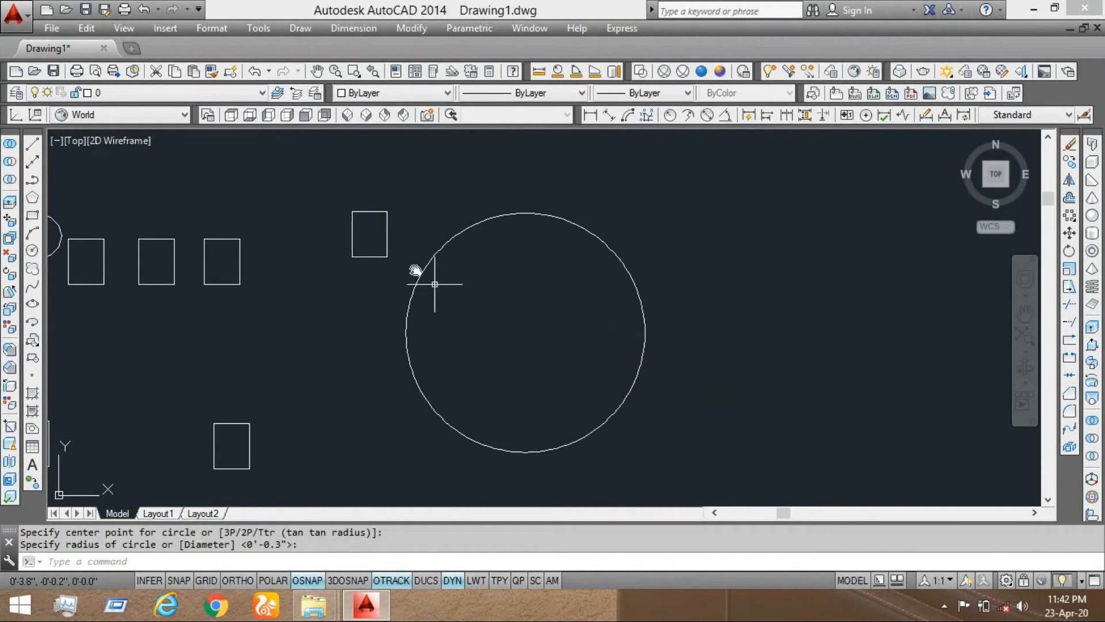
middle_click_drag(435, 284, 419, 270)
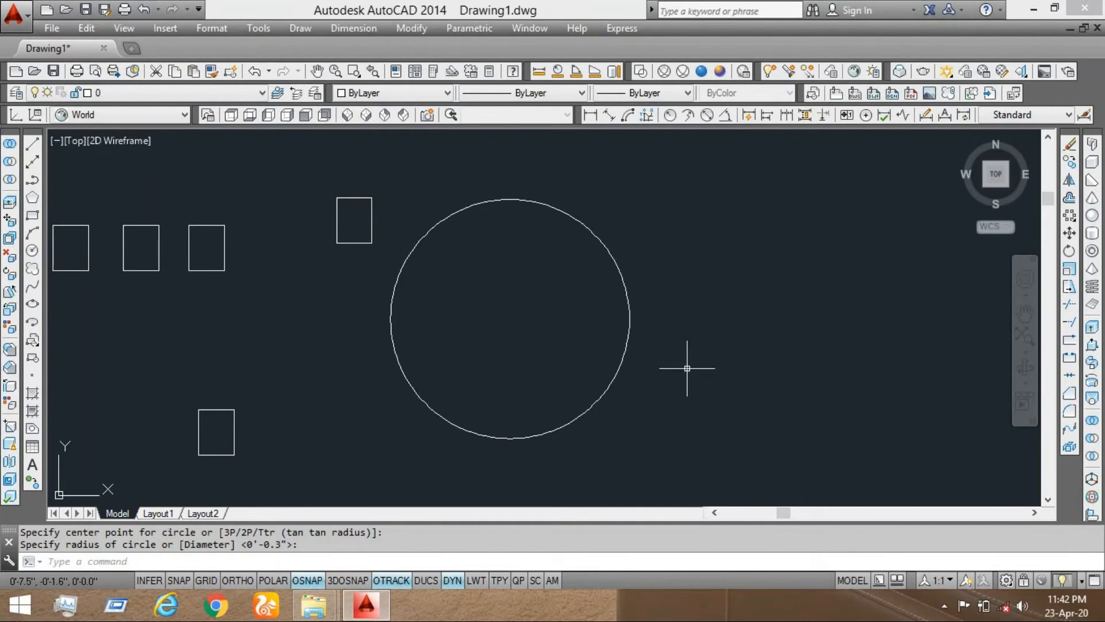
Step: Create a polar array of the small rectangle beside the large circle, centred on the circle's centre
middle_click_drag(399, 359, 412, 341)
scroll(429, 349, "down", 2)
scroll(423, 323, "up", 2)
middle_click_drag(344, 248, 353, 279)
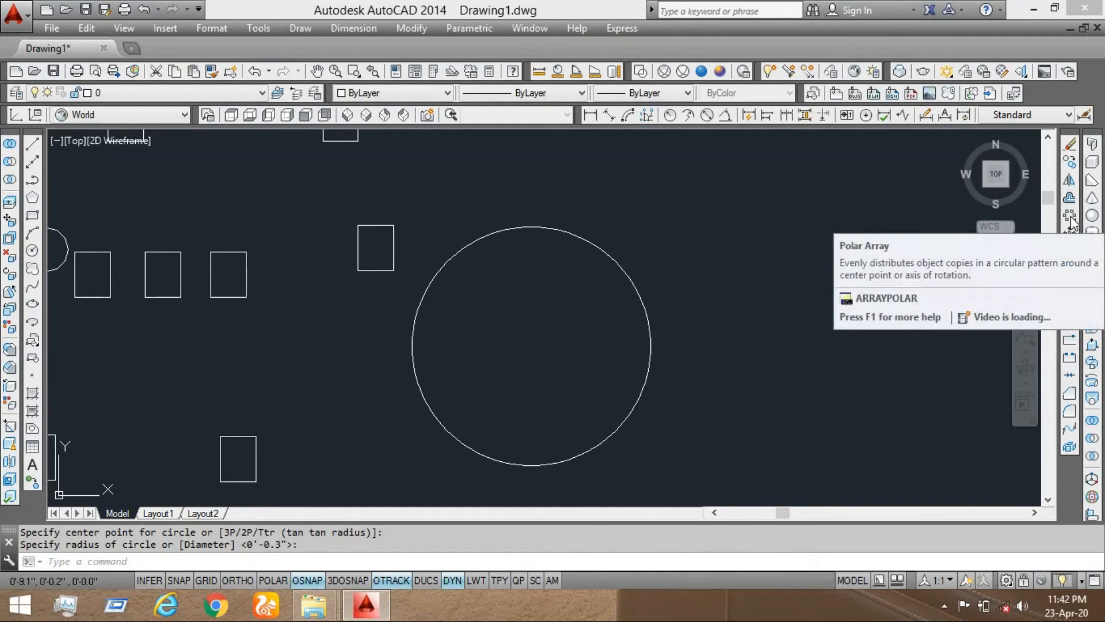
left_click(1070, 218)
left_click(428, 173)
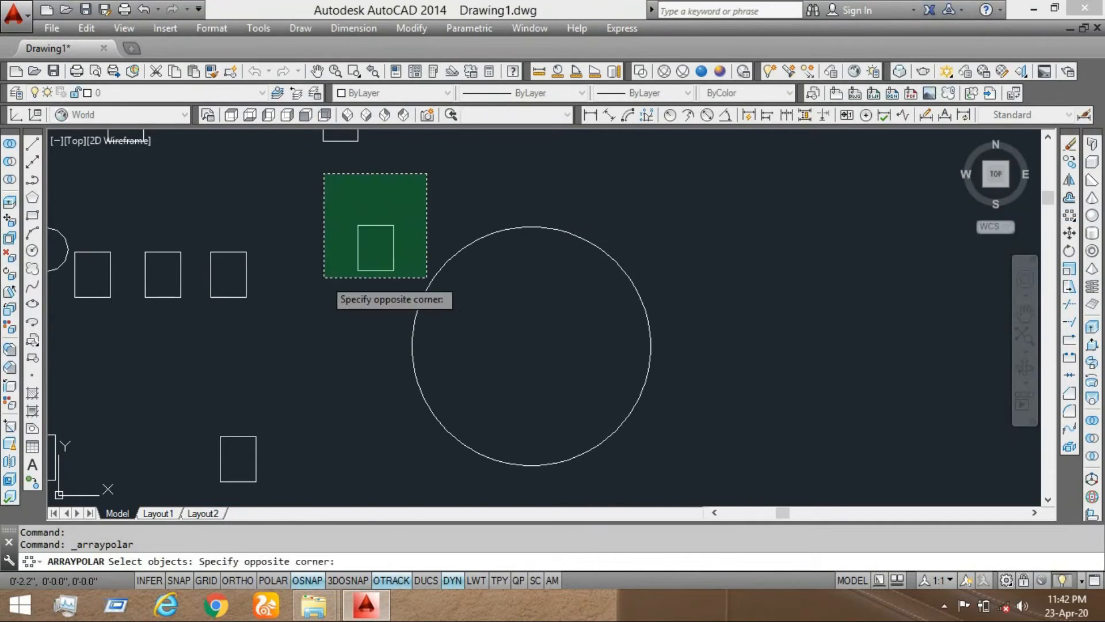
left_click(321, 277)
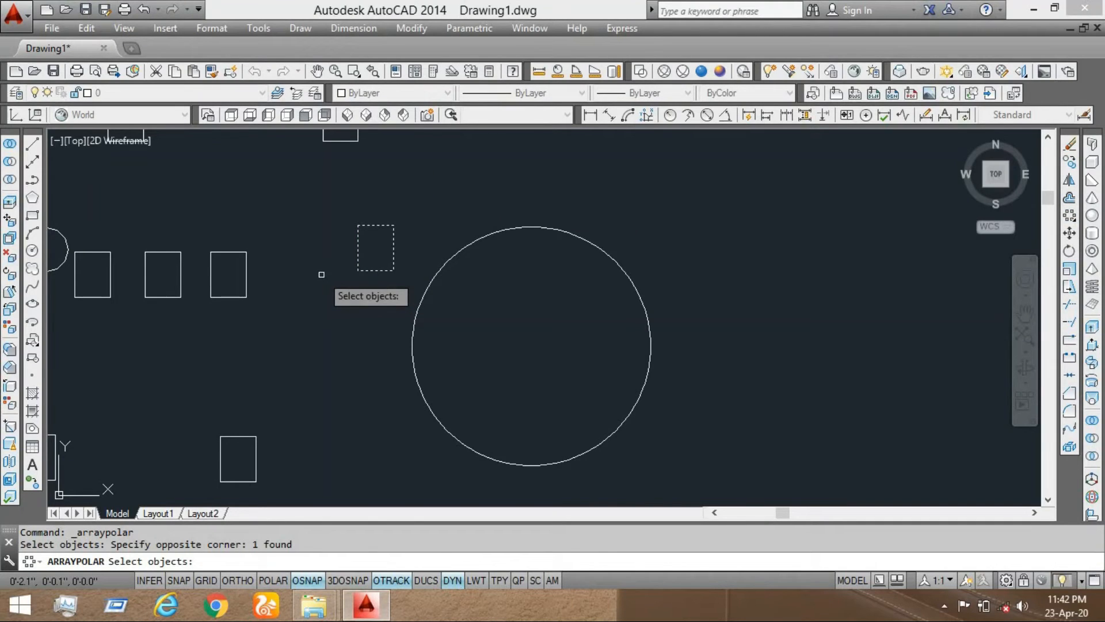
key("Return")
scroll(527, 349, "down", 4)
scroll(526, 349, "up", 4)
scroll(527, 349, "down", 4)
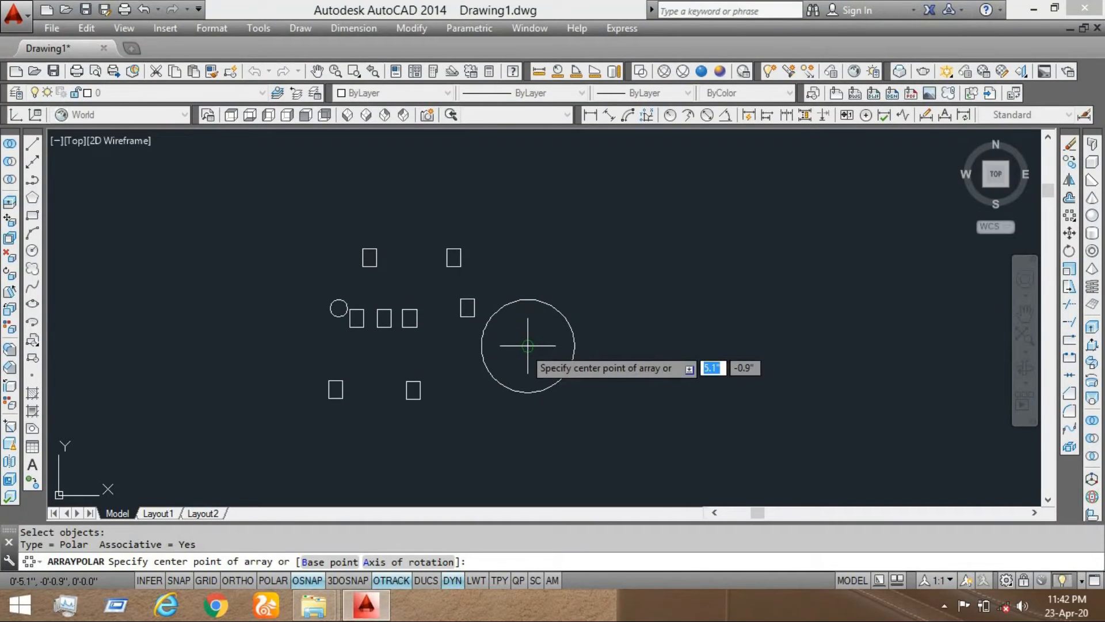
scroll(528, 346, "up", 1)
scroll(527, 347, "down", 1)
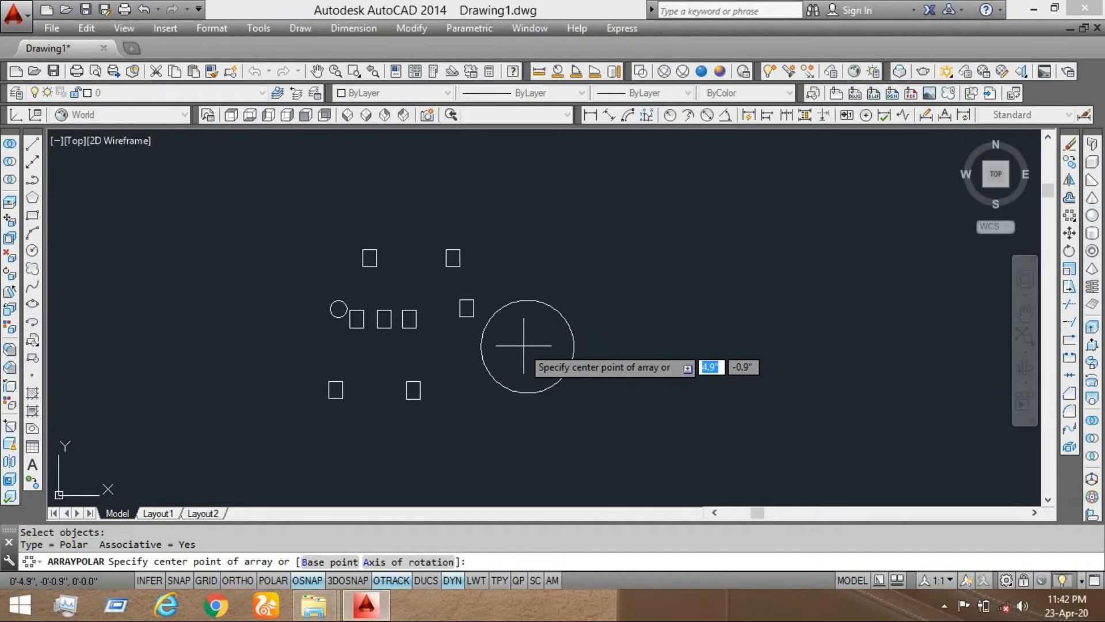
scroll(529, 348, "up", 2)
scroll(528, 347, "down", 6)
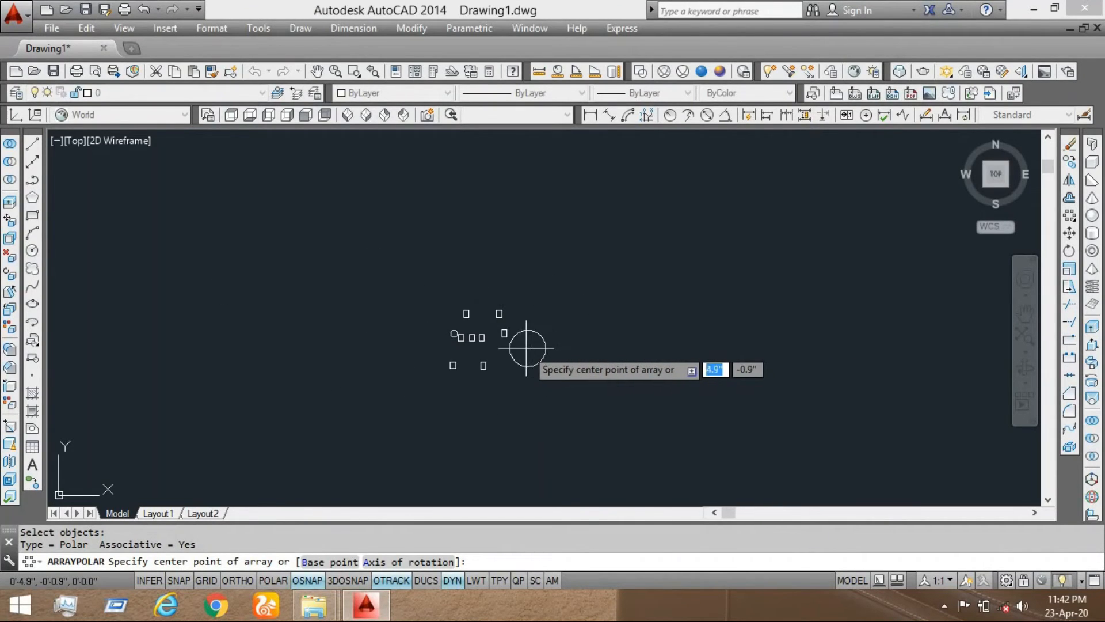
left_click(527, 348)
scroll(527, 346, "up", 4)
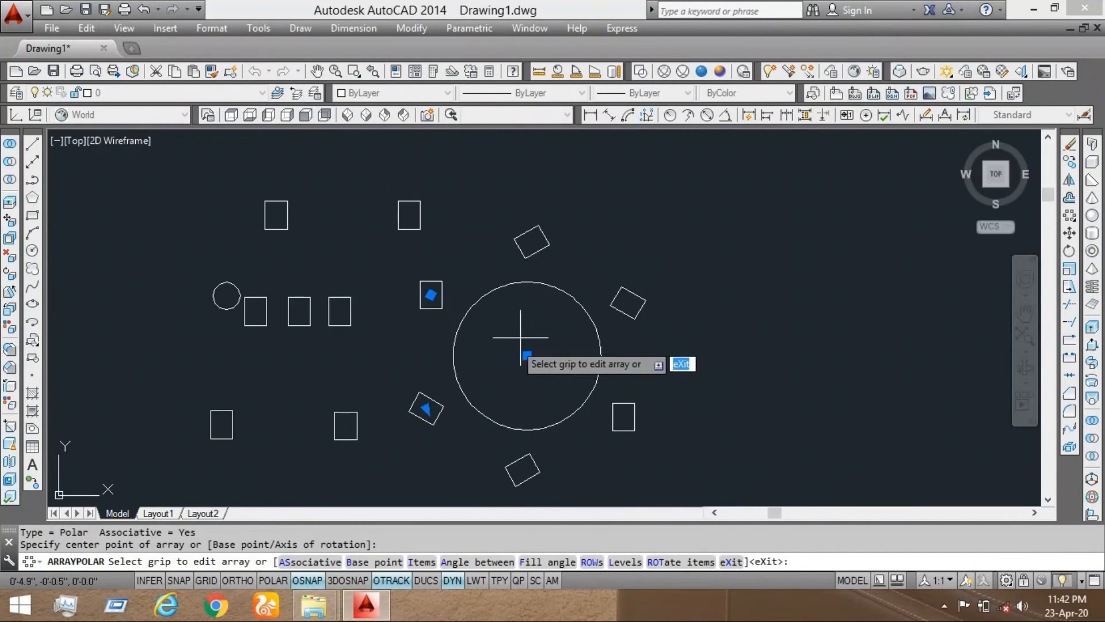
Step: Reduce the angle between the polar array's items to about 10° so the rectangles overlap
middle_click_drag(446, 421, 444, 316)
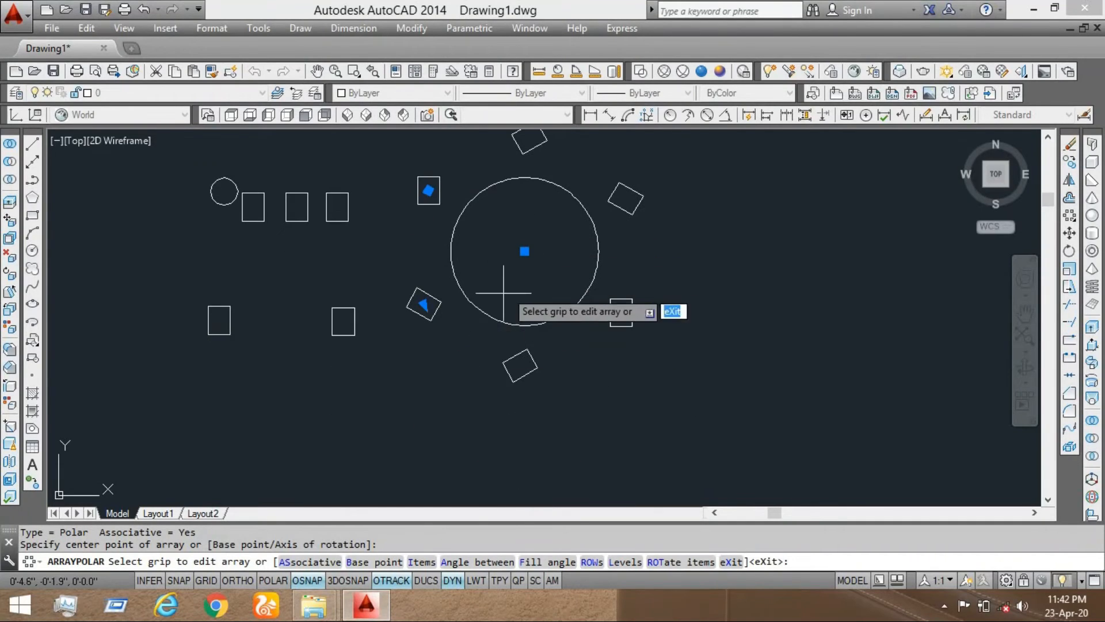
left_click(424, 305)
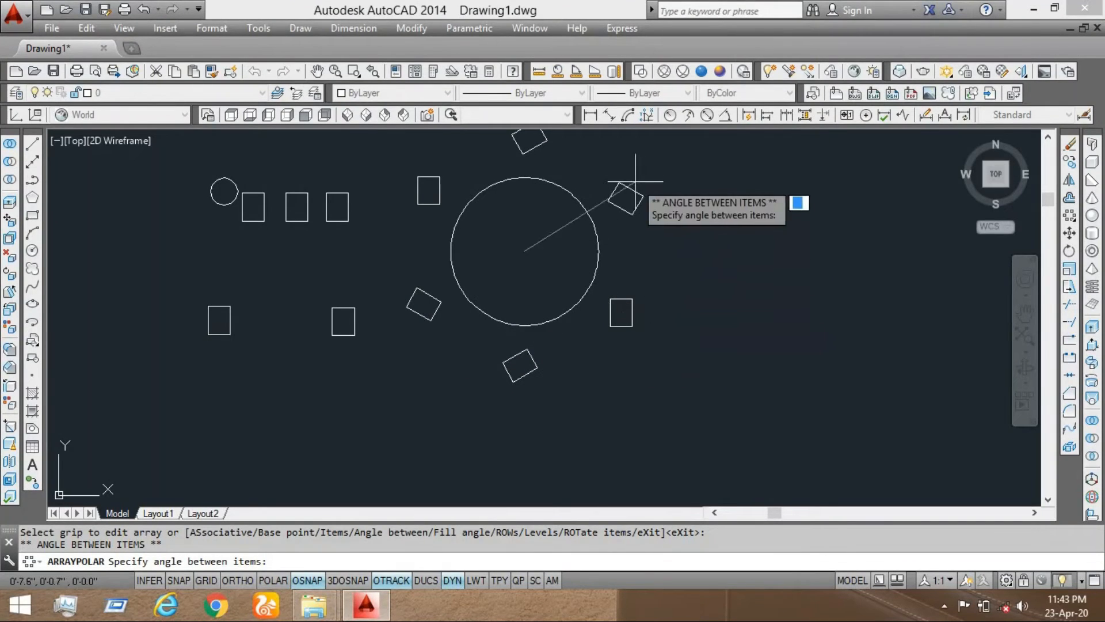
left_click(405, 197)
scroll(405, 168, "up", 4)
scroll(407, 169, "down", 4)
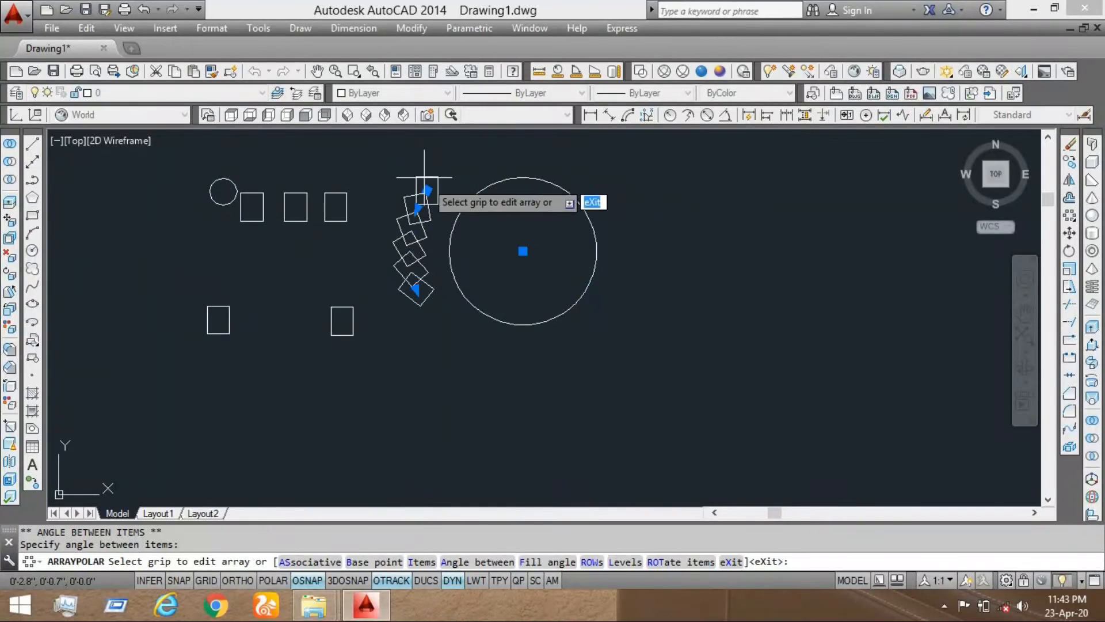
Step: Stretch the polar array's item count around the circle and bring it back to six items
scroll(420, 297, "up", 2)
left_click(407, 269)
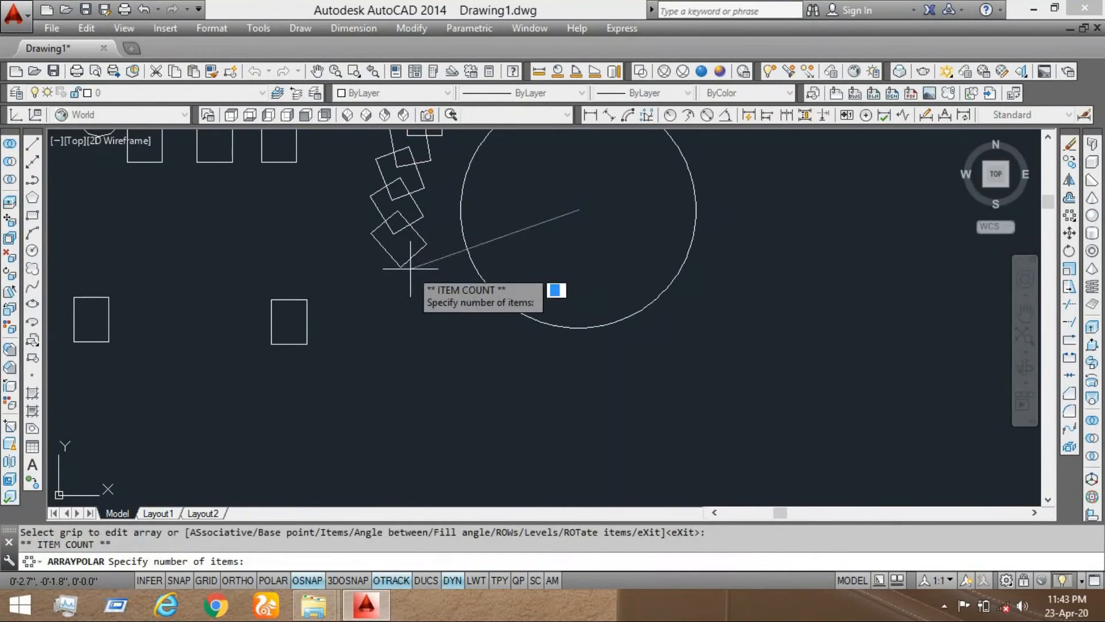
middle_click_drag(720, 291, 735, 396)
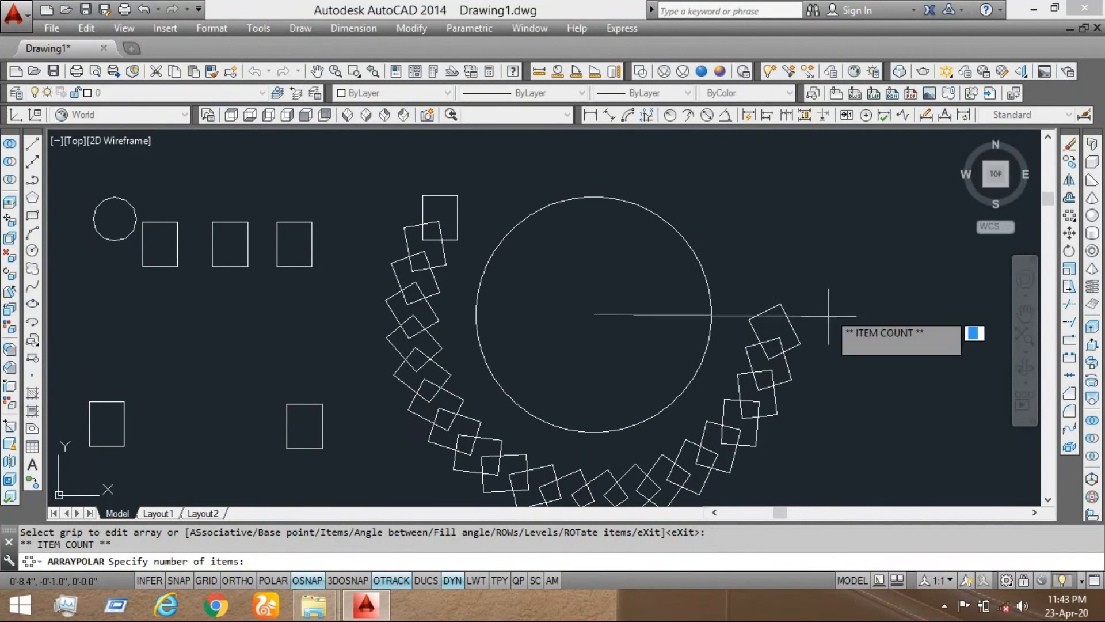
left_click(441, 388)
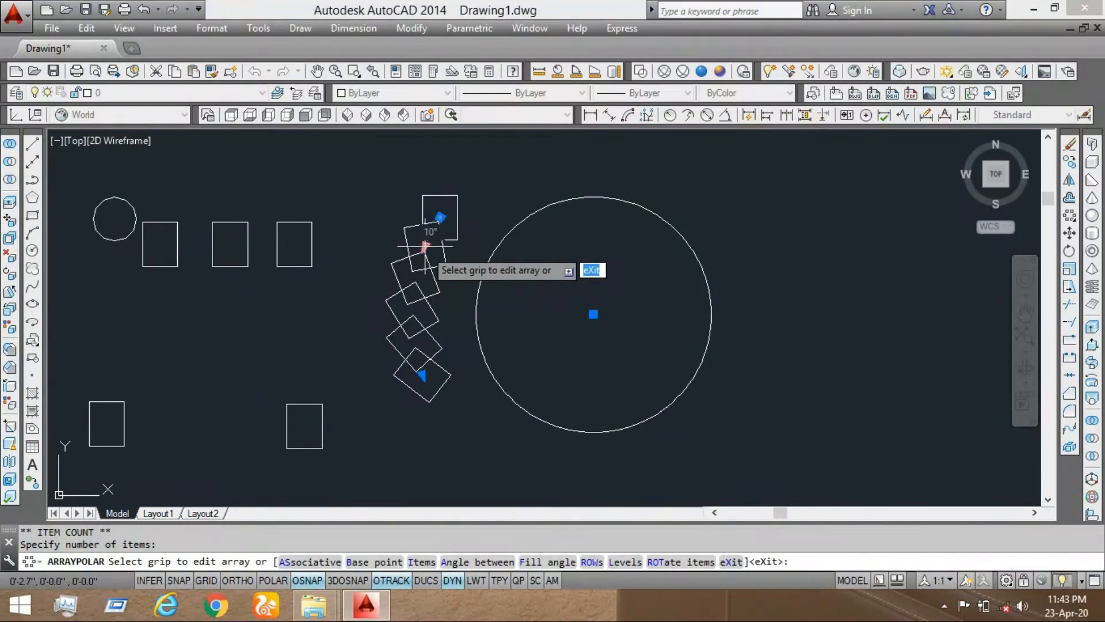
Step: Widen the angle between the polar array's items until the rectangles spread evenly around the large circle
left_click(426, 248)
left_click(648, 346)
scroll(559, 270, "down", 3)
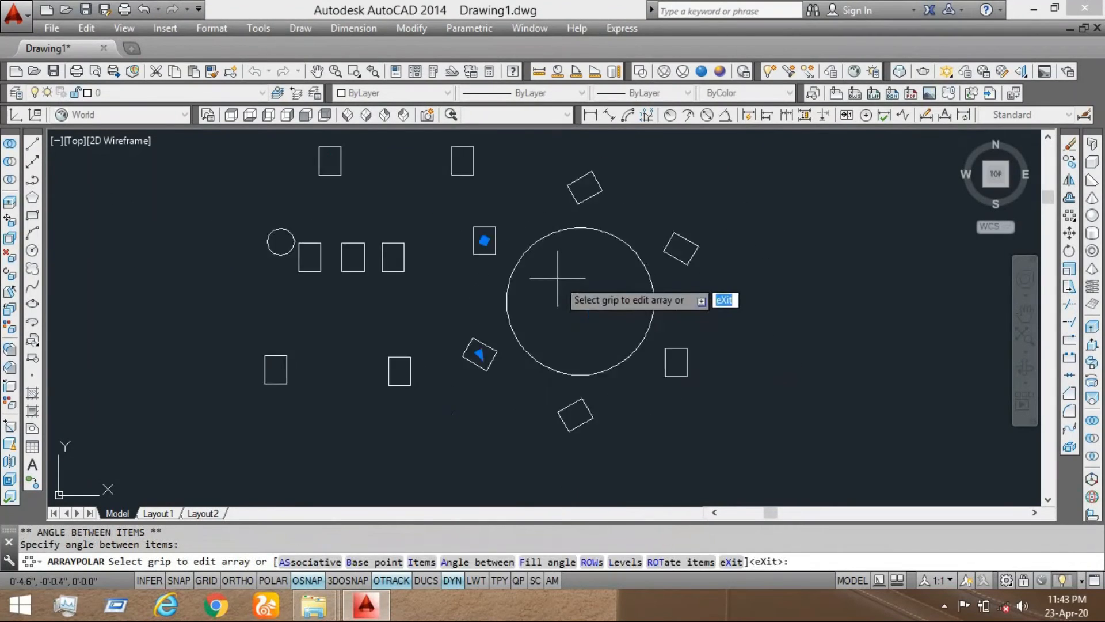
Step: Set the number of items in the polar array to 12
middle_click_drag(563, 312, 546, 320)
scroll(550, 305, "up", 2)
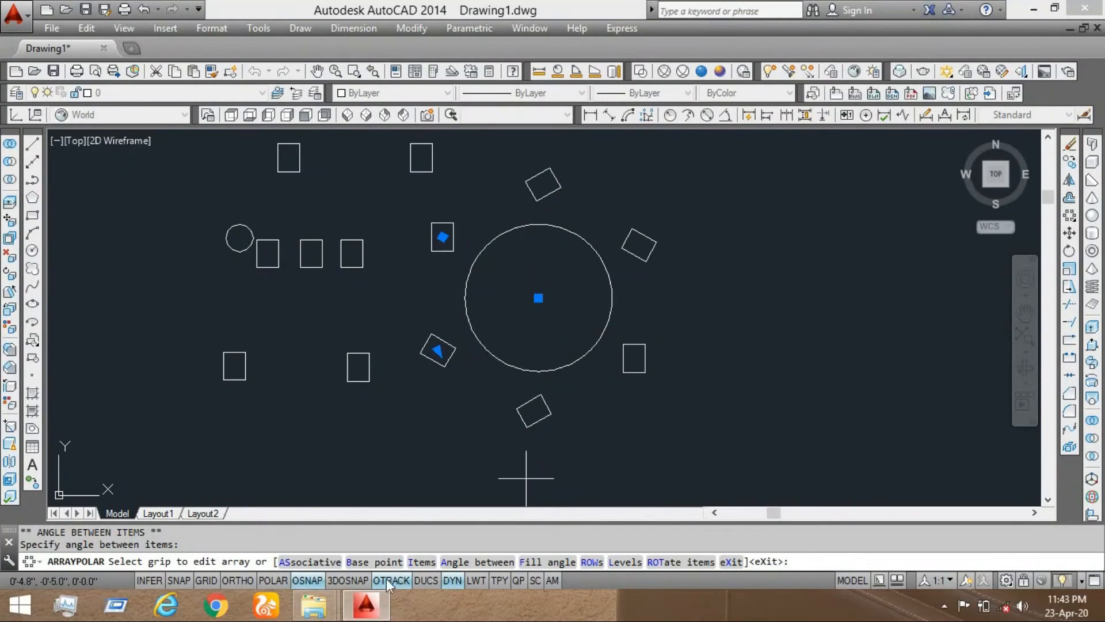
left_click(422, 562)
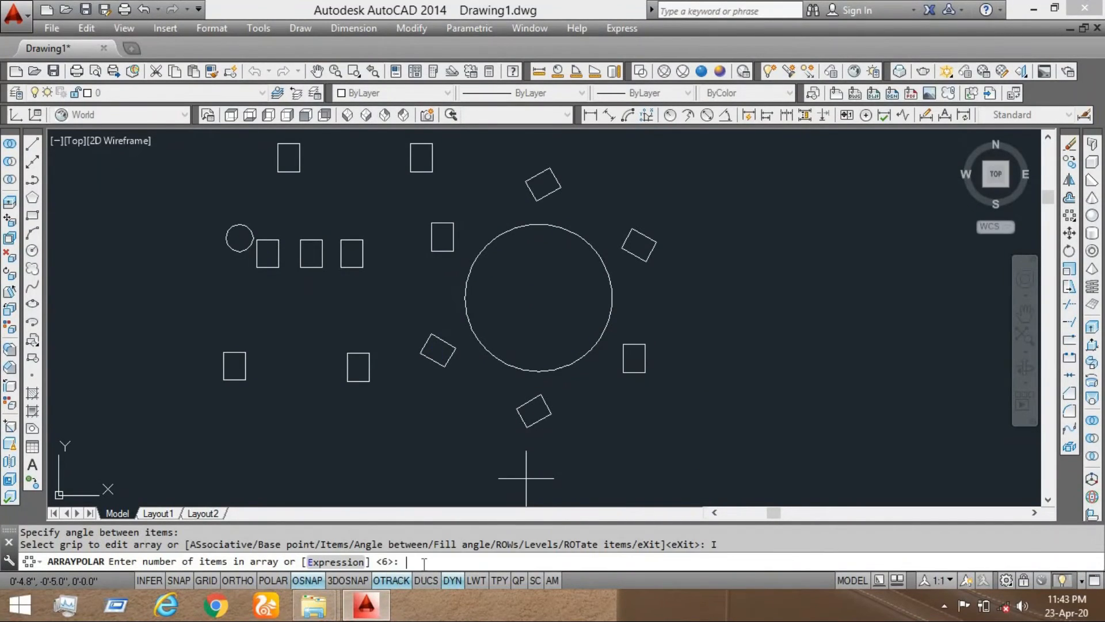
type("12")
key("Return")
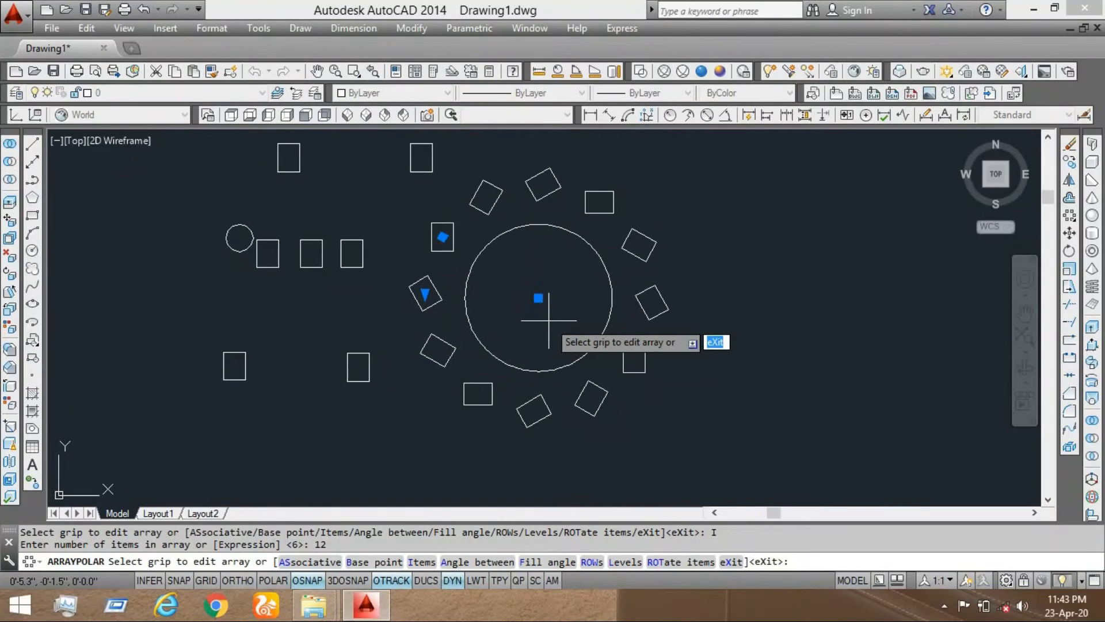
Step: Exit the array editing and undo the polar array, leaving only the original rectangle beside the large circle
key("ctrl+z")
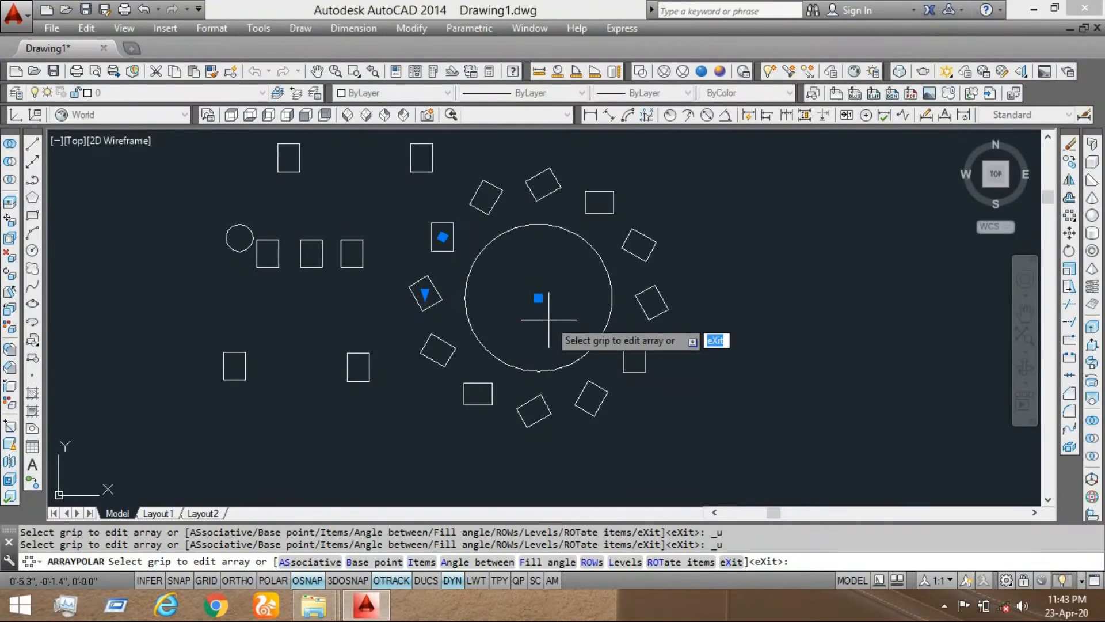
key("Escape")
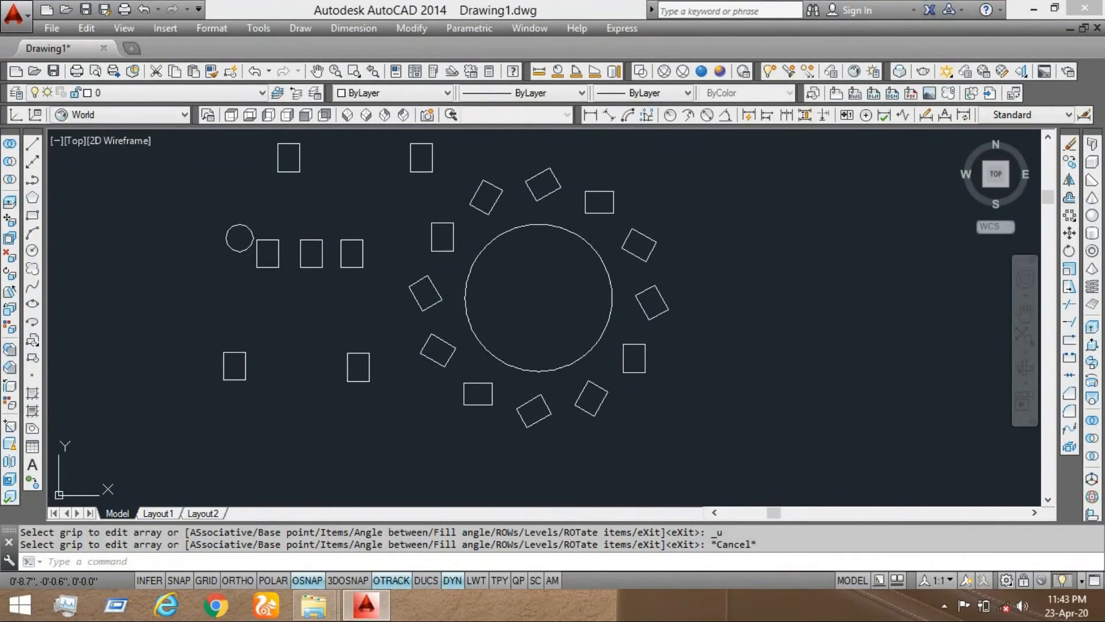
key("ctrl+z")
key("ctrl+z")
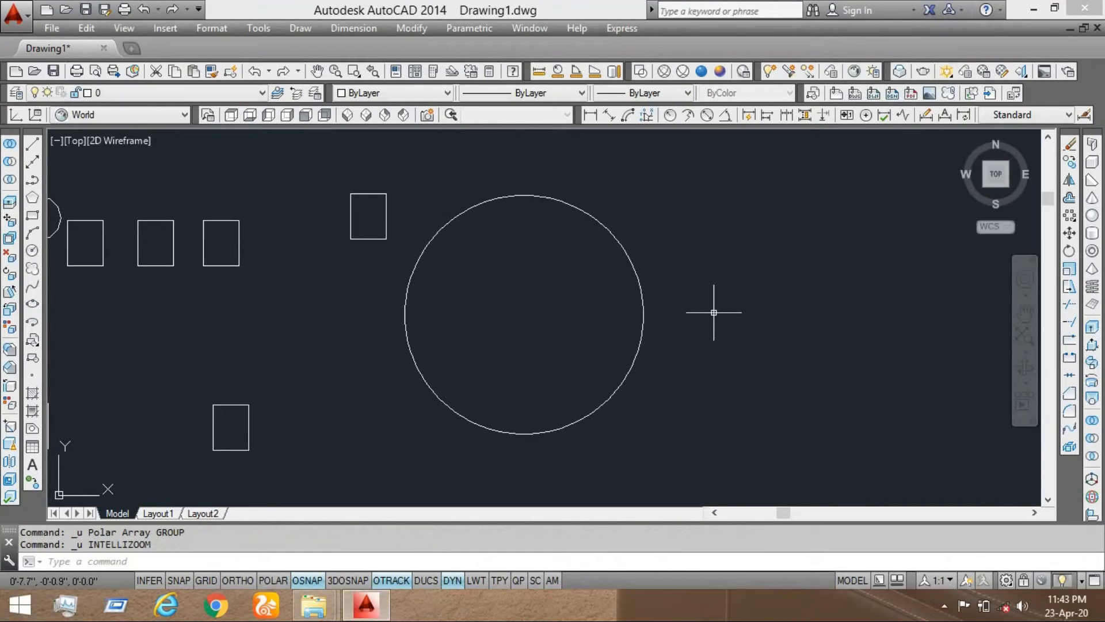
key("ctrl+z")
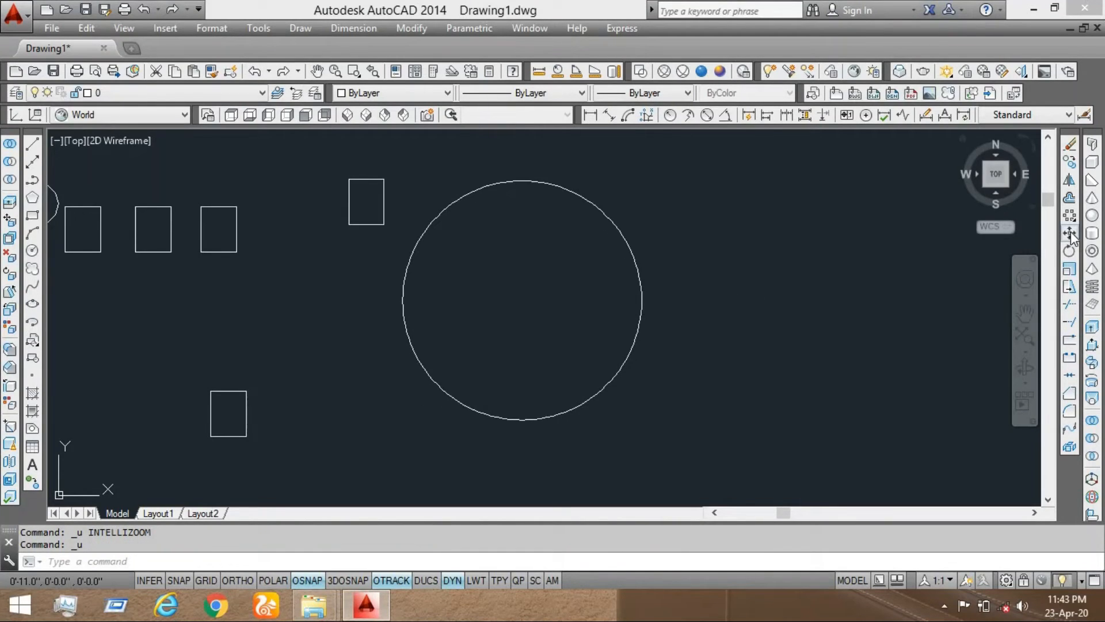
Step: Move the small rectangle beside the large circle by its lower-left corner to a point inside the circle's lower right part
middle_click_drag(568, 309, 541, 334)
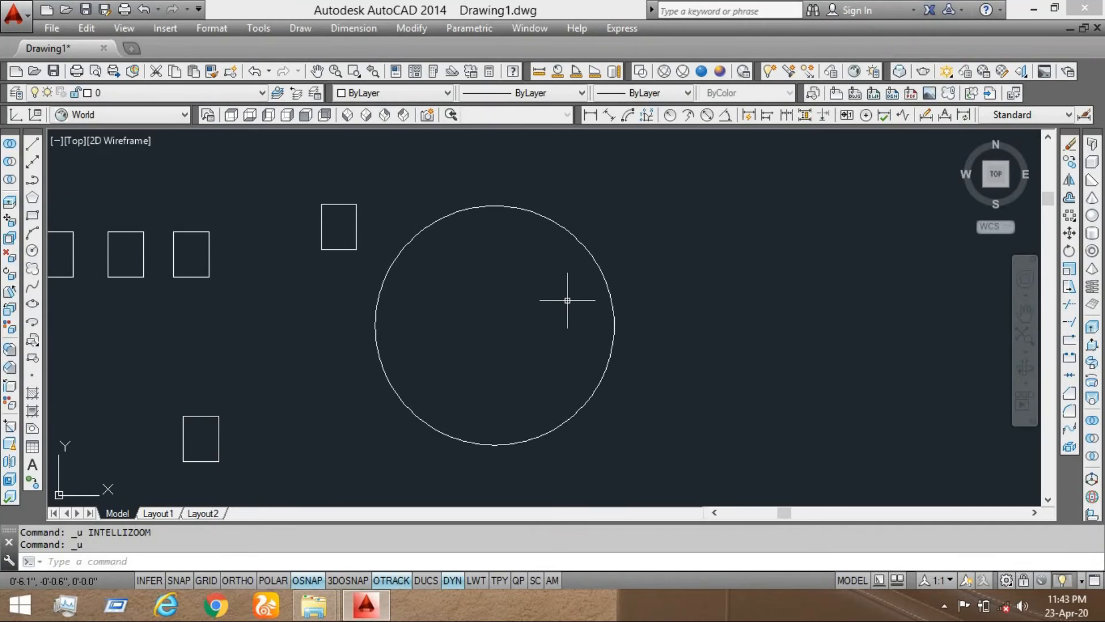
type("M")
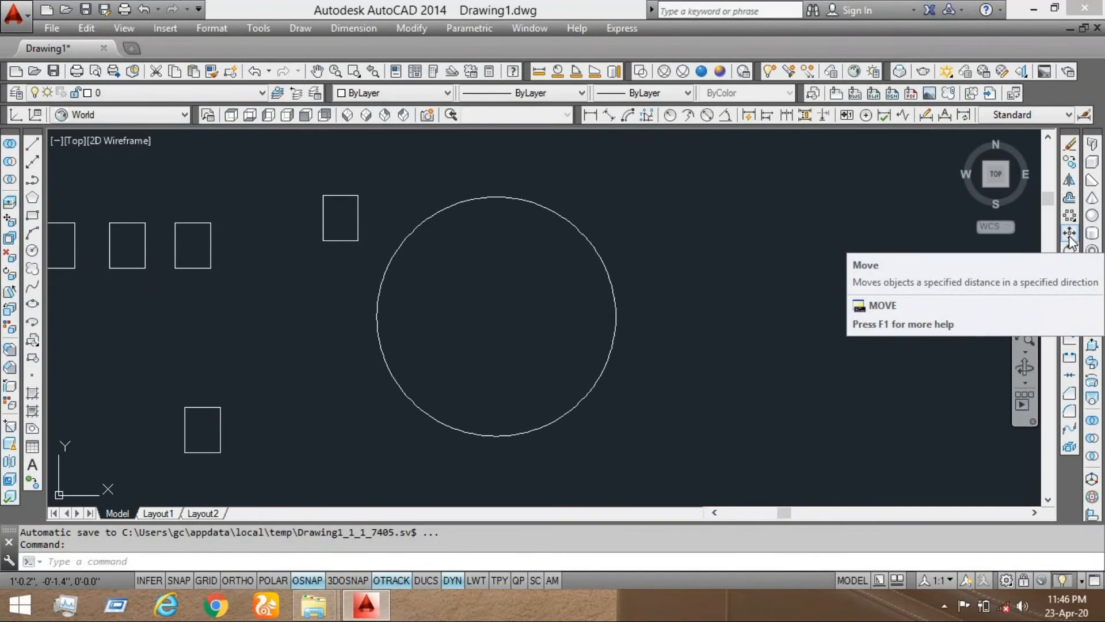
left_click(1069, 236)
left_click(377, 190)
left_click(319, 241)
key("Return")
left_click(322, 240)
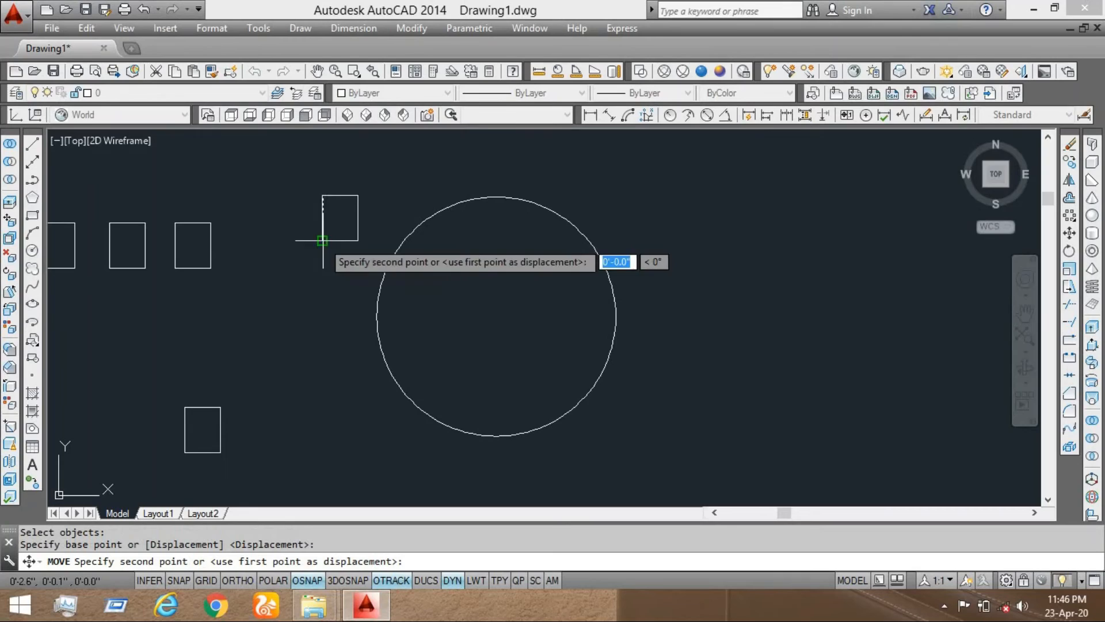
left_click(539, 360)
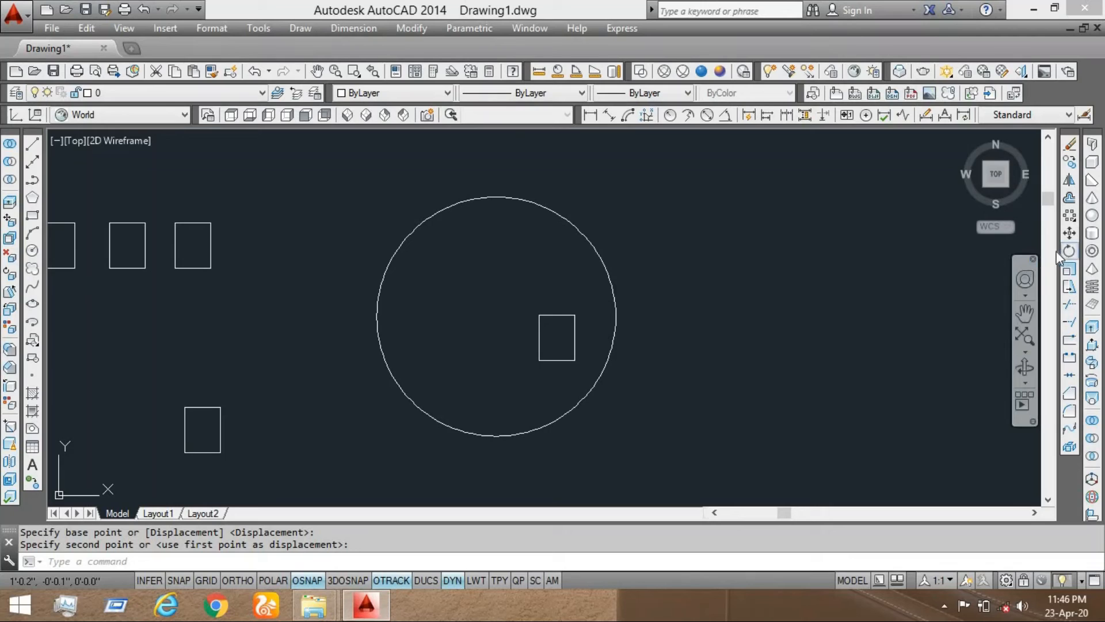
Step: Rotate the small rectangle inside the large circle by 180° about its lower-right corner, with Ortho turned on
type("ro")
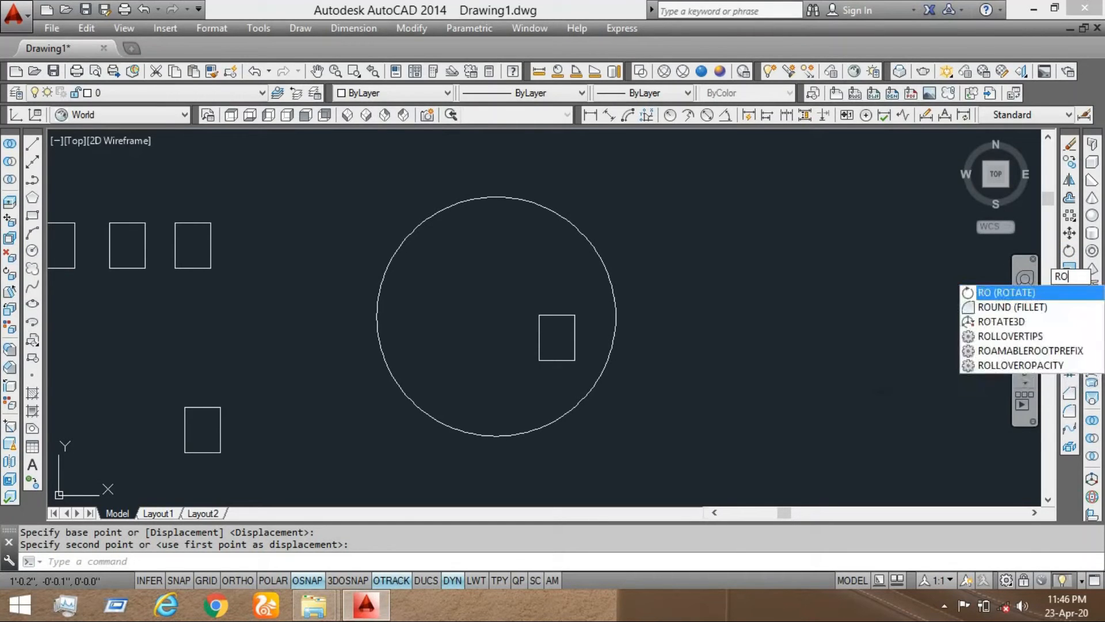
key("Escape")
left_click(1069, 250)
left_click(580, 309)
left_click(518, 354)
key("Return")
scroll(579, 367, "up", 2)
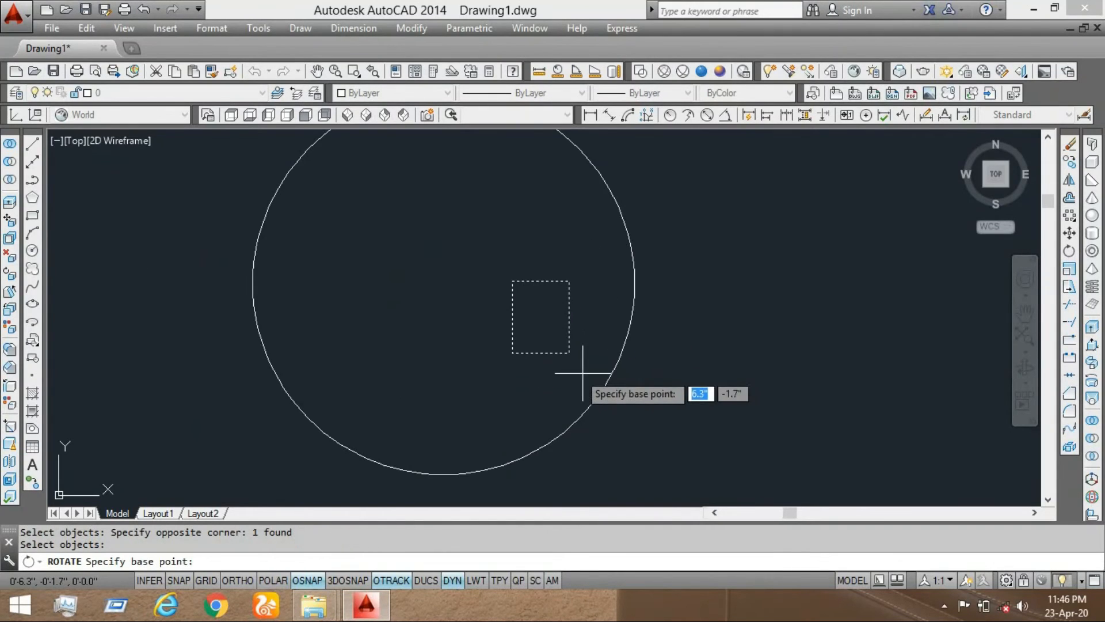
left_click(569, 352)
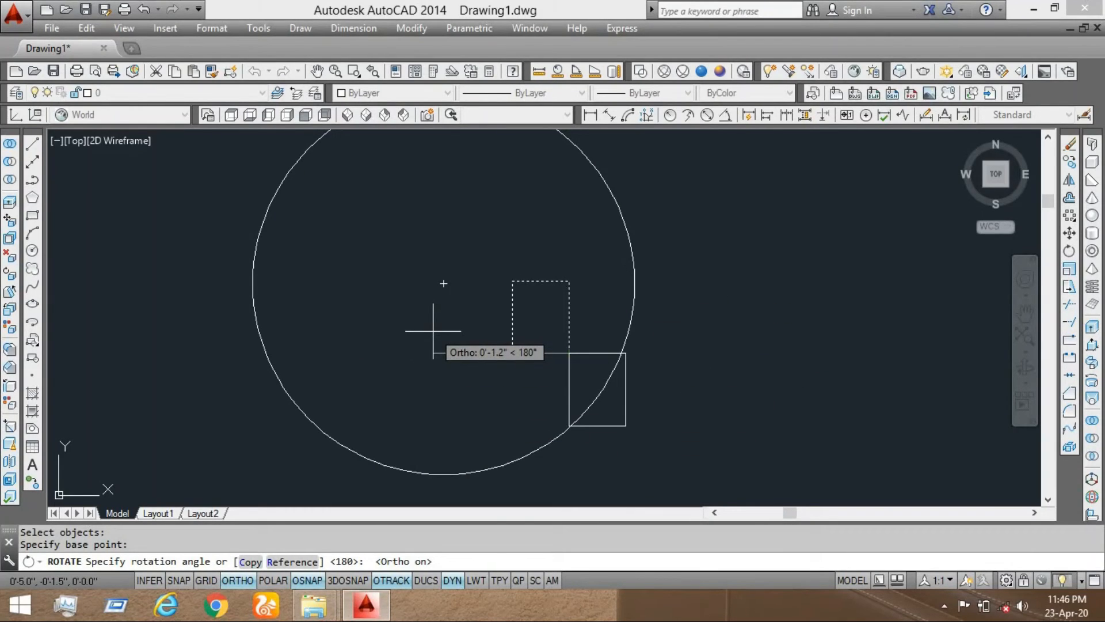
left_click(453, 378)
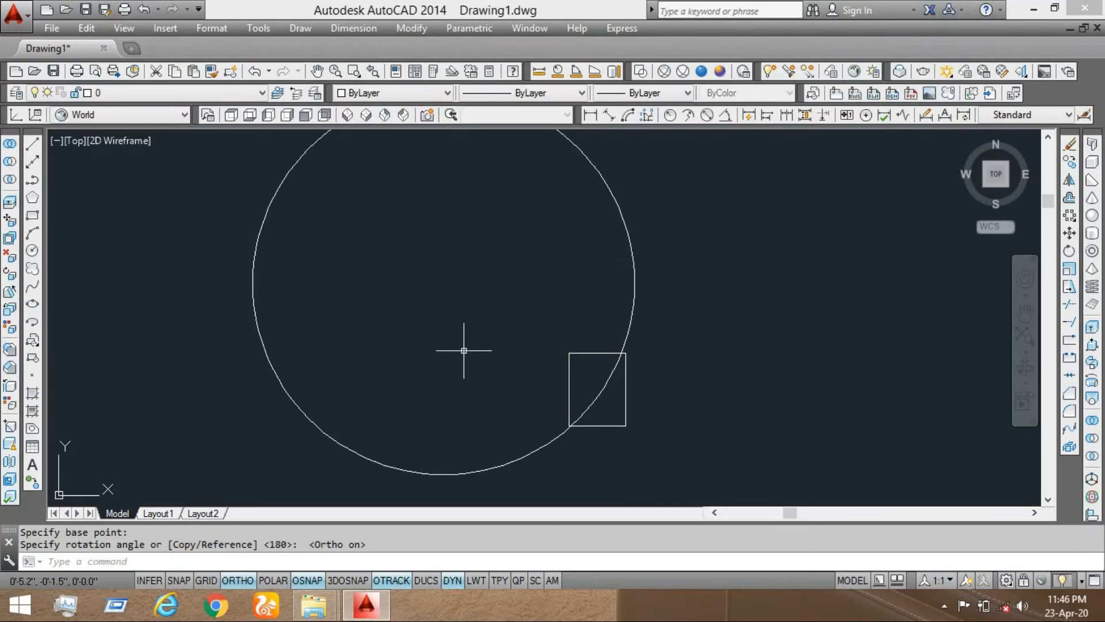
middle_click_drag(464, 350, 422, 305)
middle_click_drag(519, 320, 562, 322)
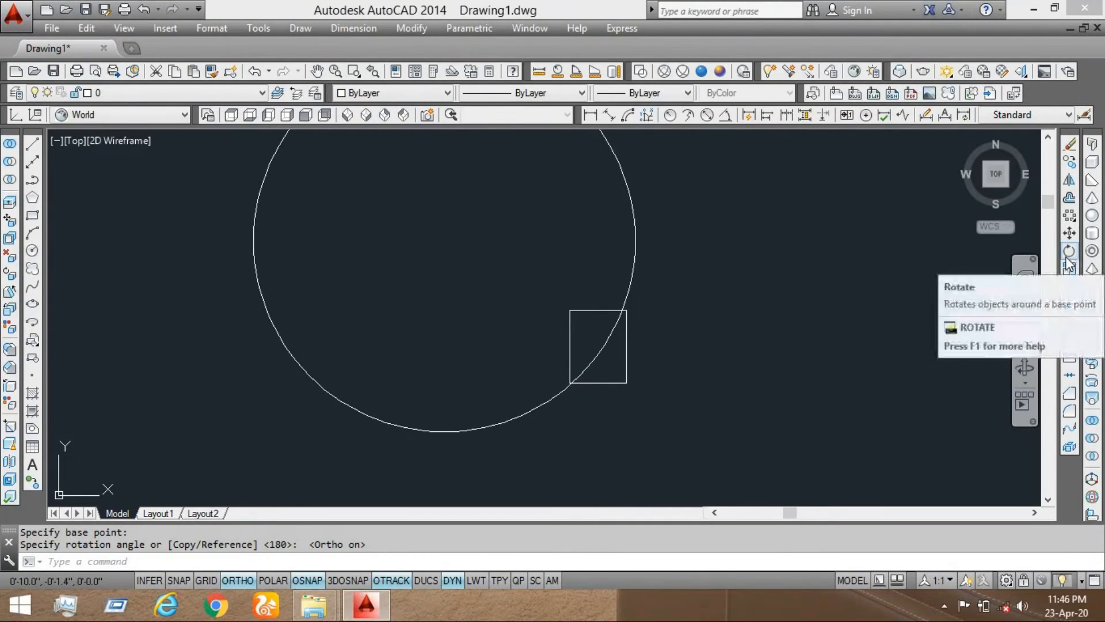
scroll(659, 331, "down", 4)
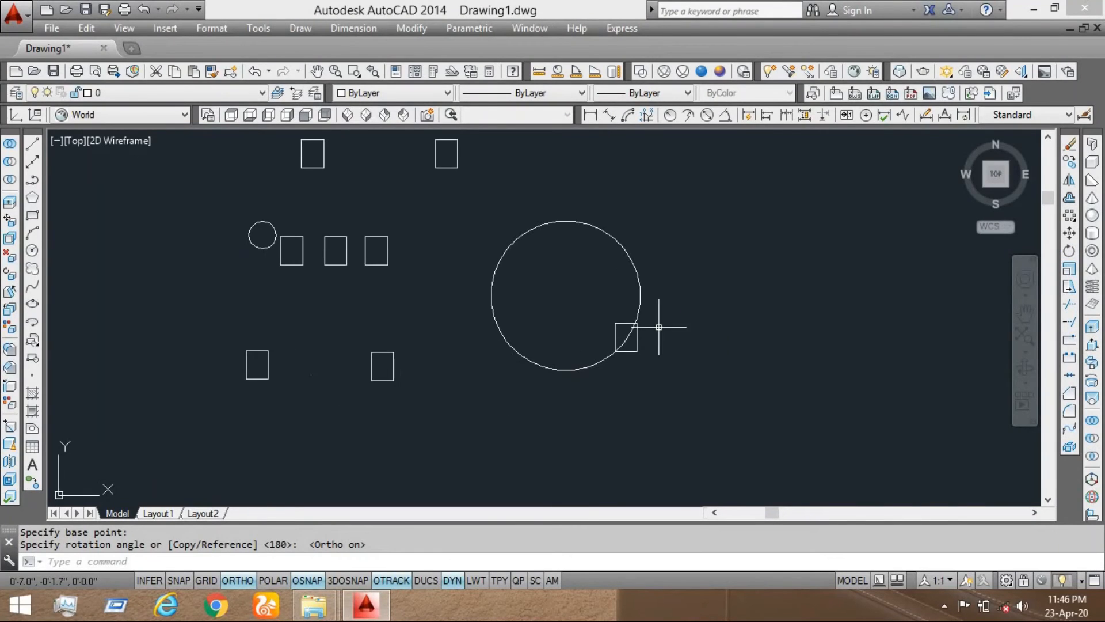
scroll(1061, 269, "up", 2)
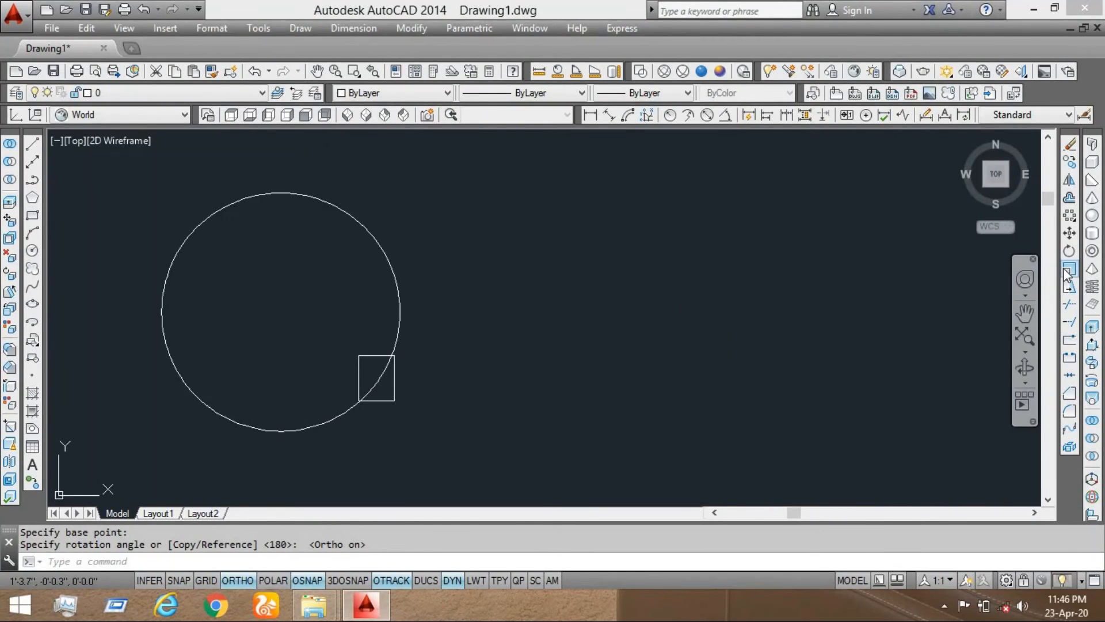
scroll(1061, 269, "down", 4)
mouse_move(701, 293)
middle_mouse_down()
mouse_move(706, 303)
mouse_move(624, 393)
middle_mouse_up()
scroll(706, 302, "up", 4)
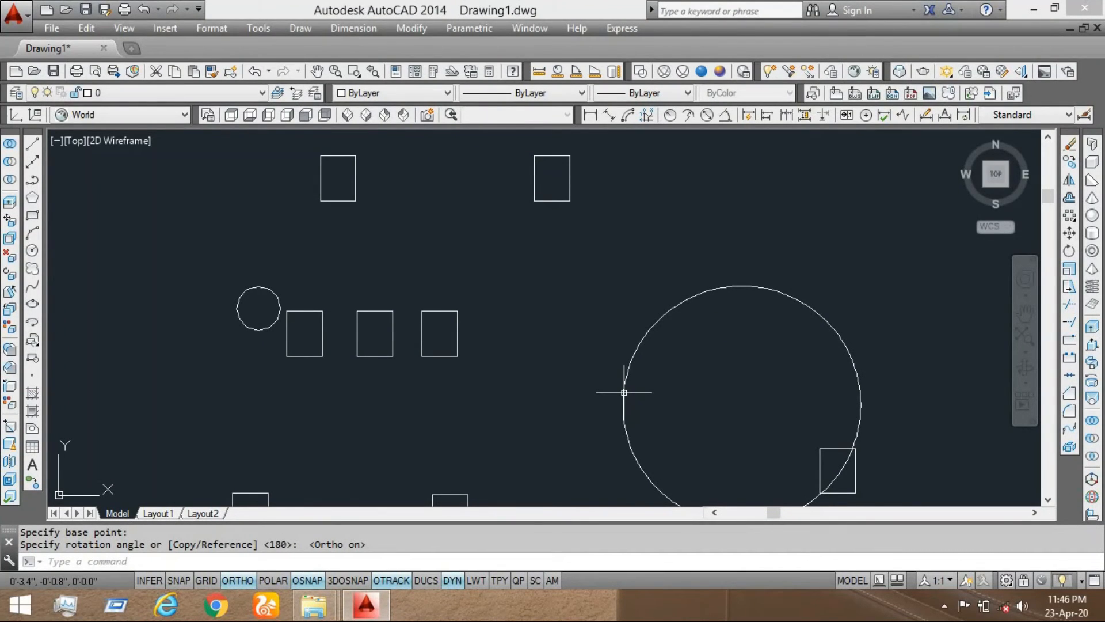
scroll(755, 256, "down", 1)
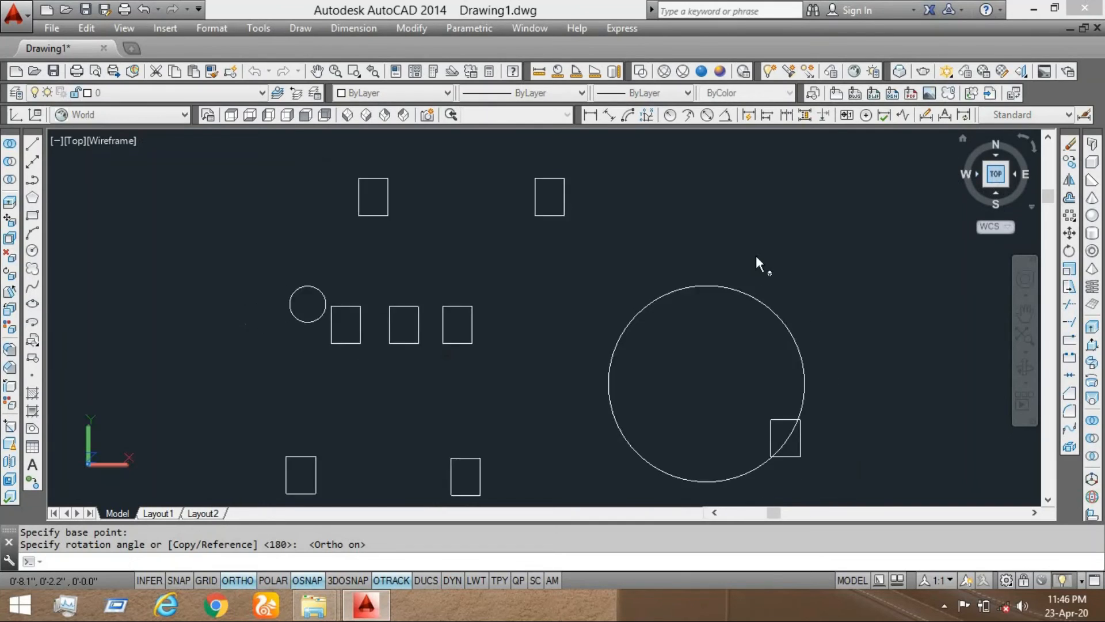
scroll(679, 399, "down", 2)
scroll(673, 406, "up", 5)
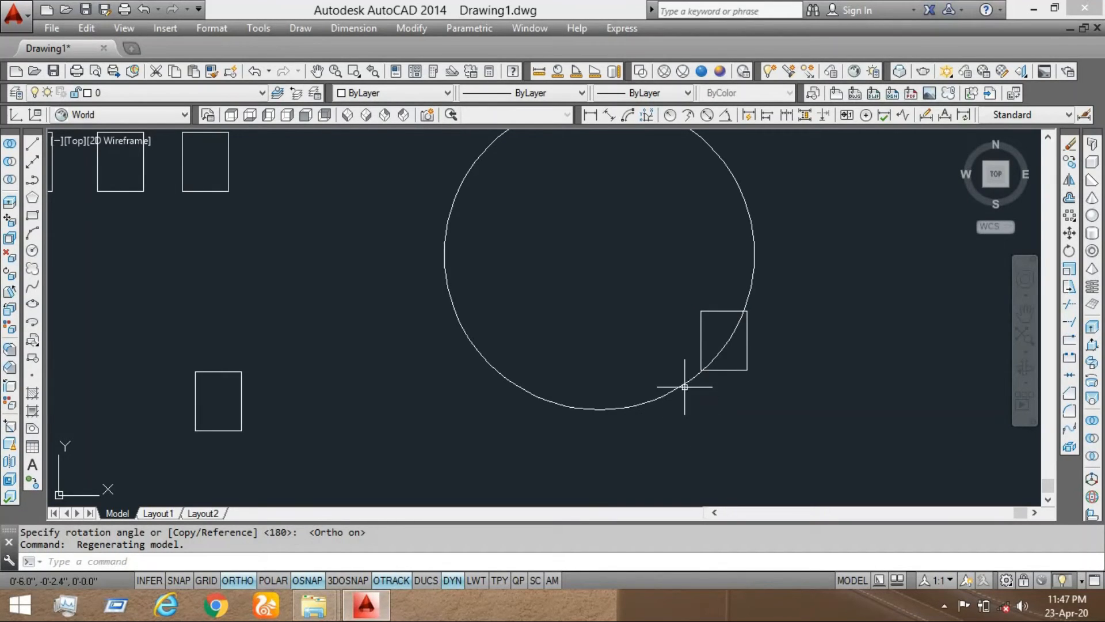
scroll(515, 388, "down", 2)
Step: Scale down the rectangle above and to the left of the large circle, using its lower-right corner as the base point
mouse_move(449, 324)
middle_mouse_down()
mouse_move(515, 388)
mouse_move(516, 413)
middle_mouse_up()
scroll(491, 289, "up", 2)
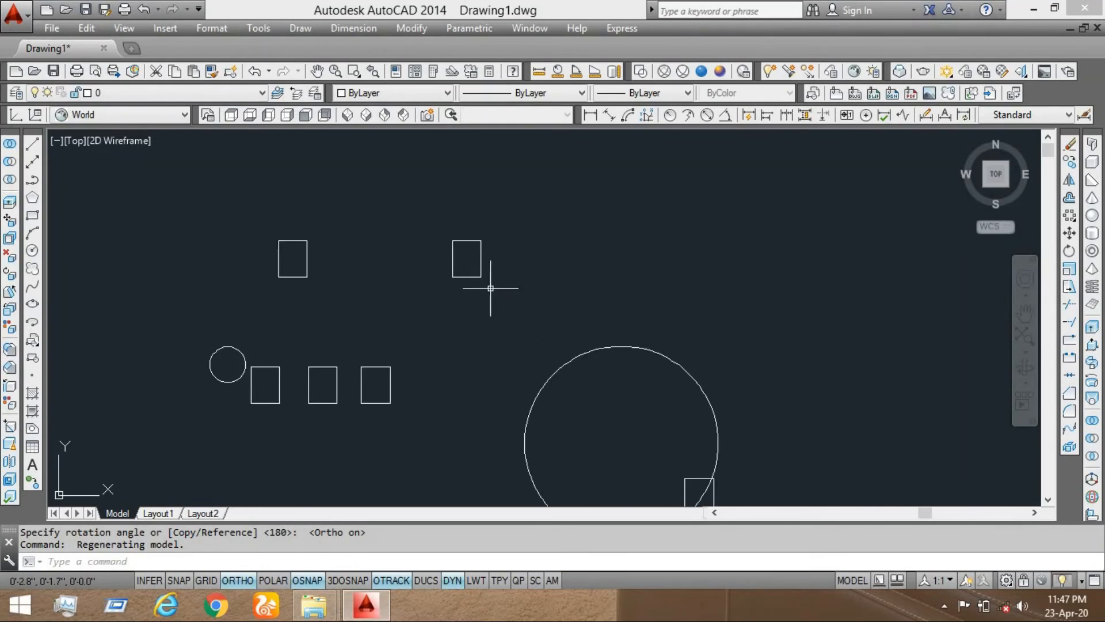
middle_click_drag(489, 287, 535, 353)
scroll(535, 352, "up", 2)
scroll(535, 348, "down", 2)
scroll(571, 329, "up", 2)
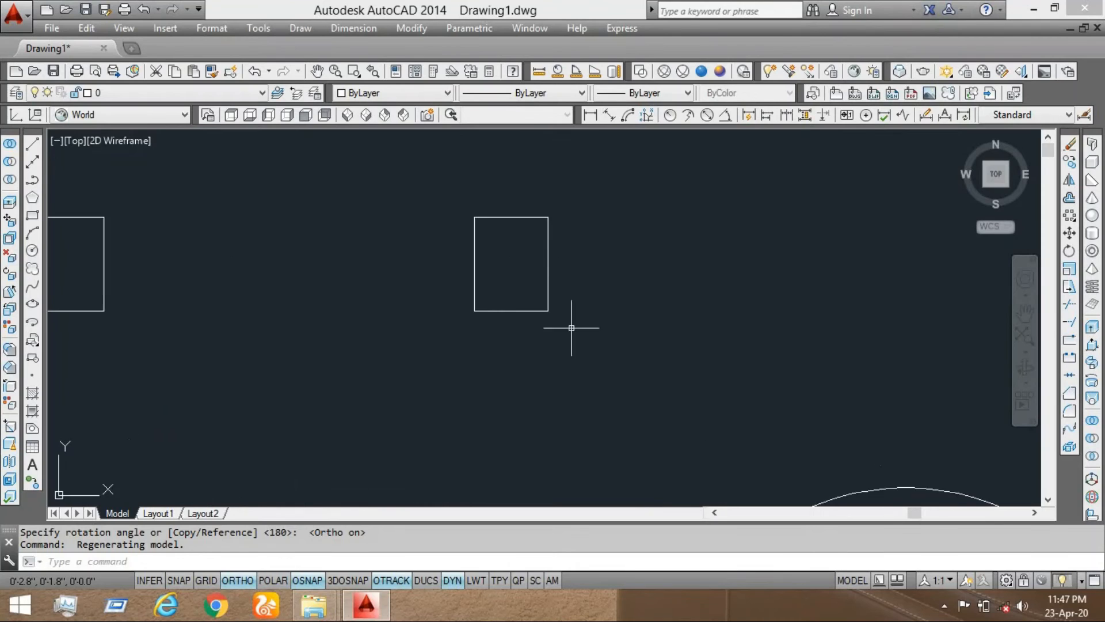
left_click(1070, 270)
left_click(688, 174)
left_click(387, 350)
key("Return")
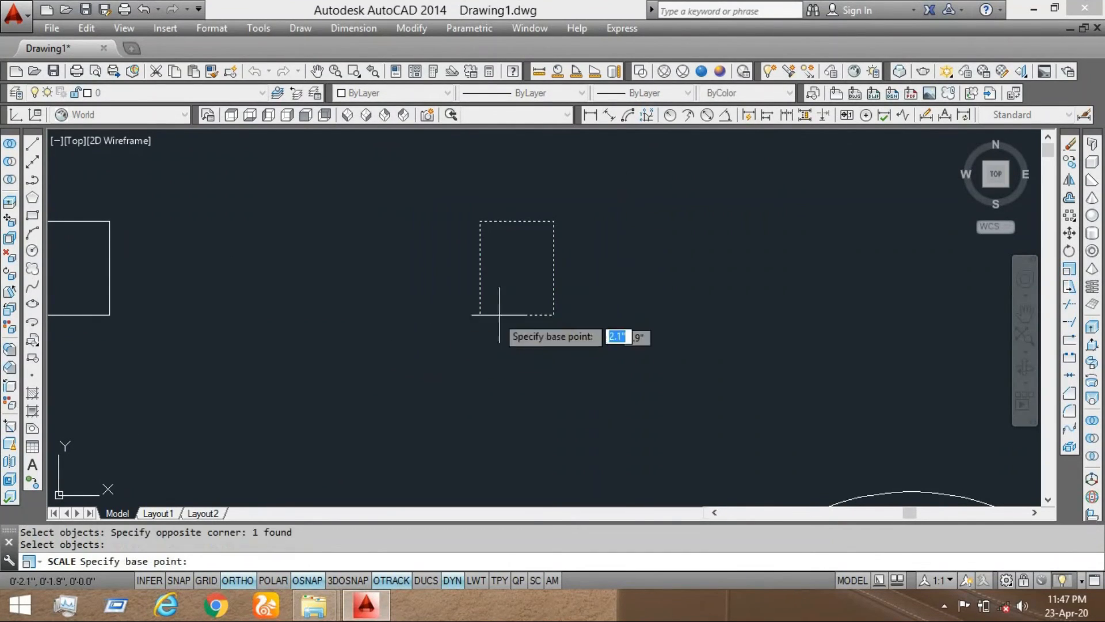
left_click(553, 314)
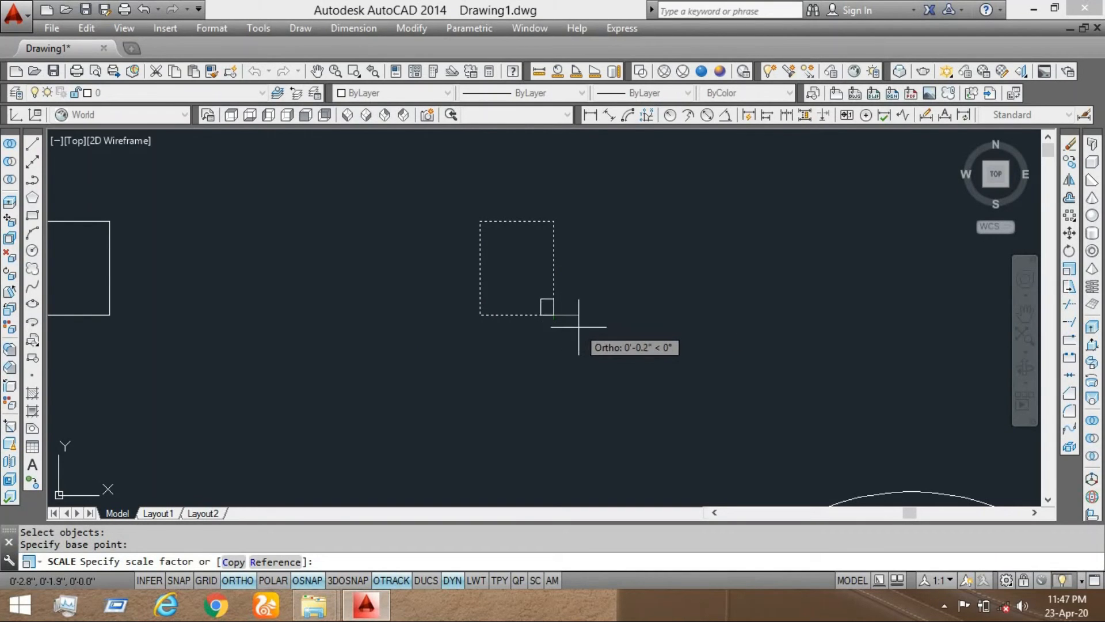
left_click(649, 353)
scroll(546, 341, "up", 2)
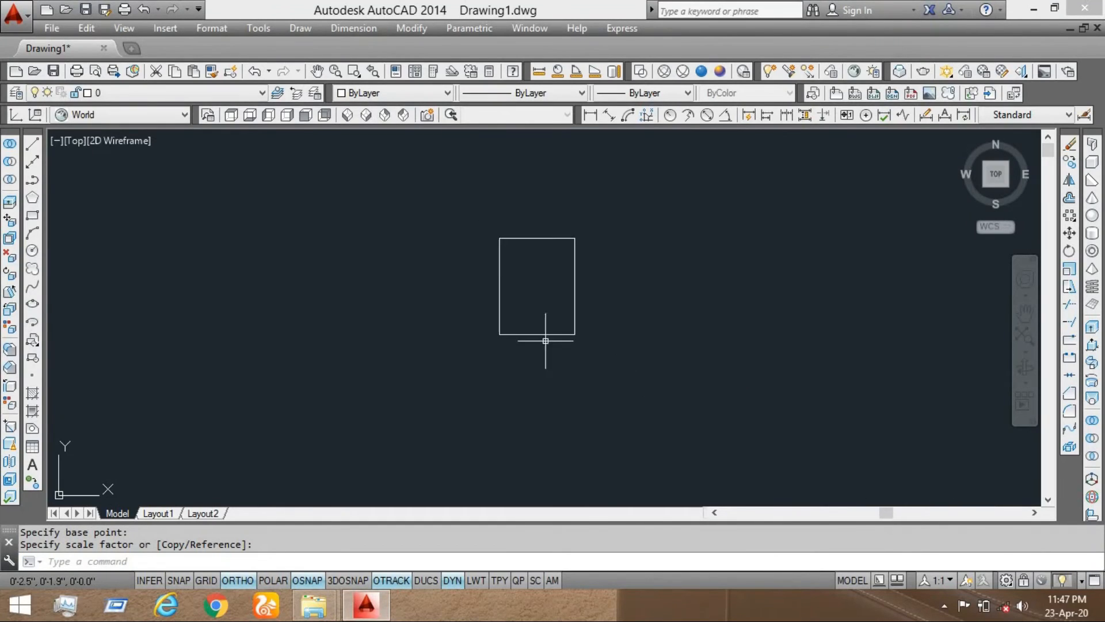
Step: Scale up the same rectangle from its lower-right corner until it is over twice the size of the neighbouring rectangle
left_click(1069, 286)
left_click(614, 227)
left_click(551, 353)
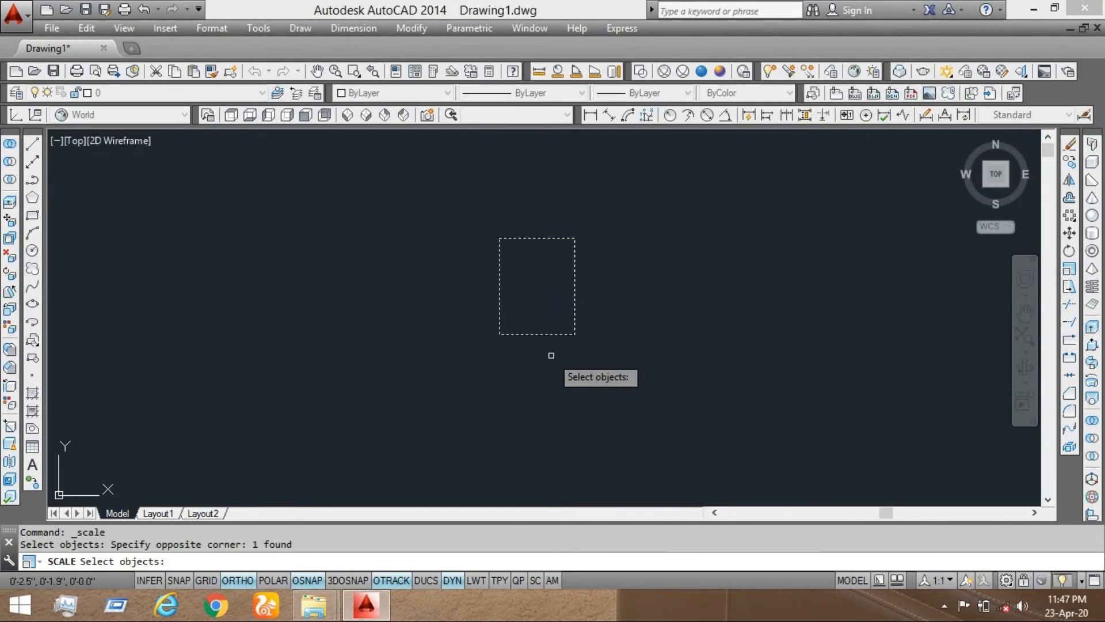
key("Return")
left_click(575, 334)
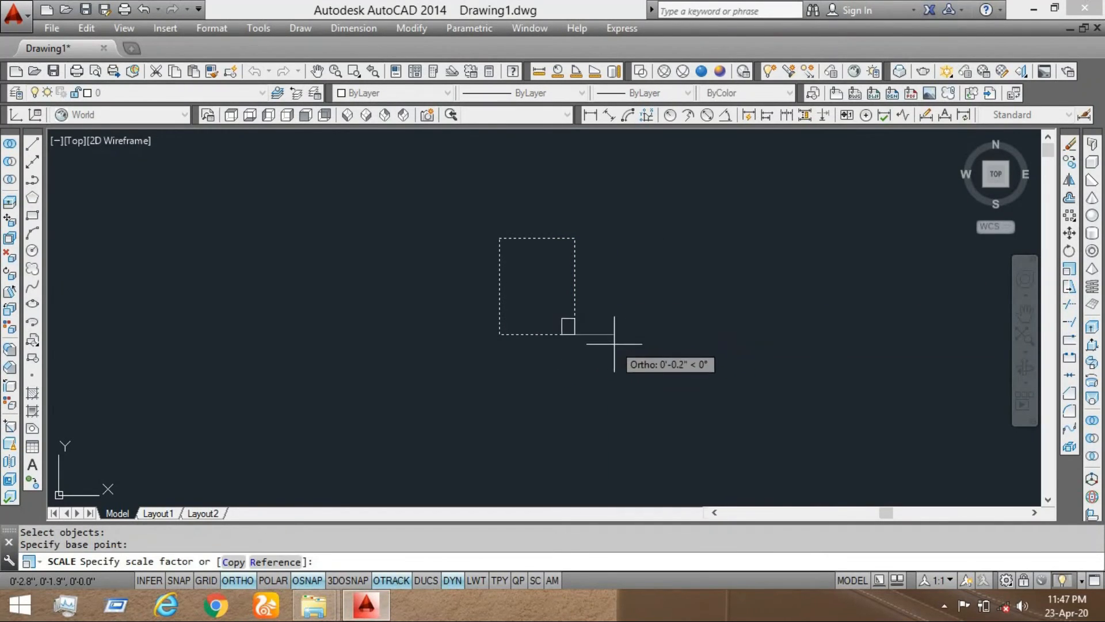
scroll(795, 362, "down", 3)
scroll(562, 309, "down", 2)
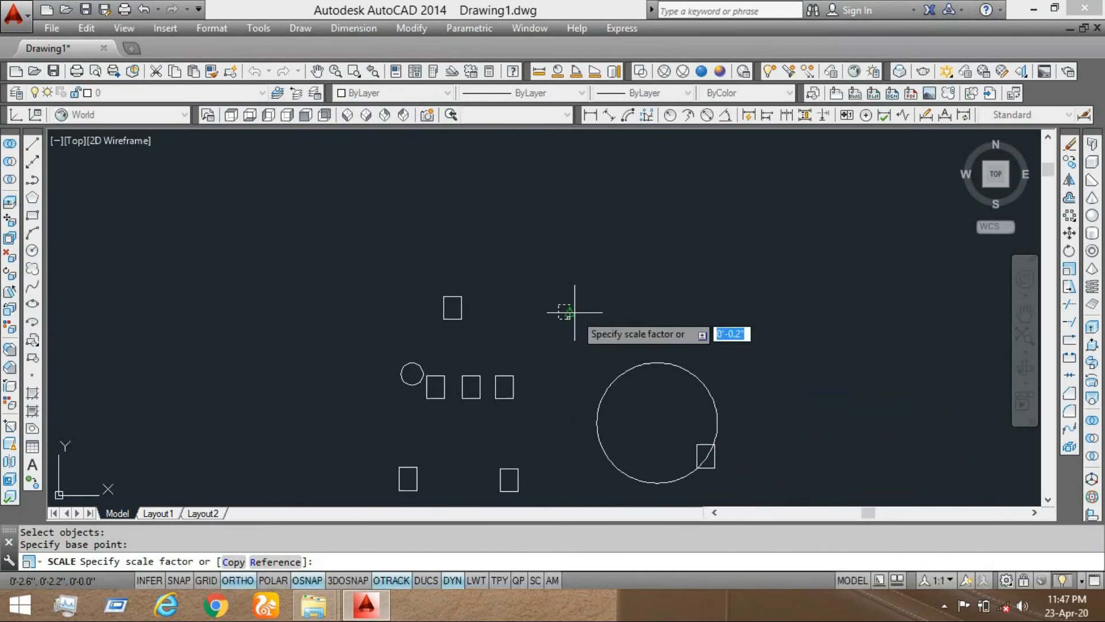
left_click(710, 324)
scroll(585, 318, "up", 3)
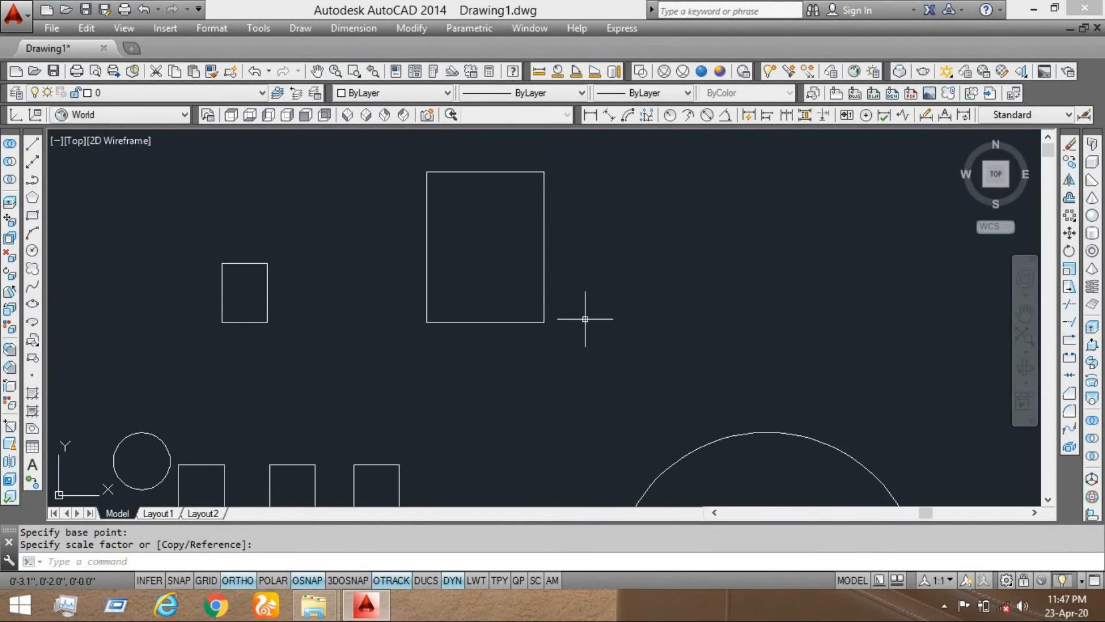
Step: Select the enlarged rectangle and pull its right edge horizontally outward by the edge's midpoint grip
middle_click_drag(586, 319, 468, 304)
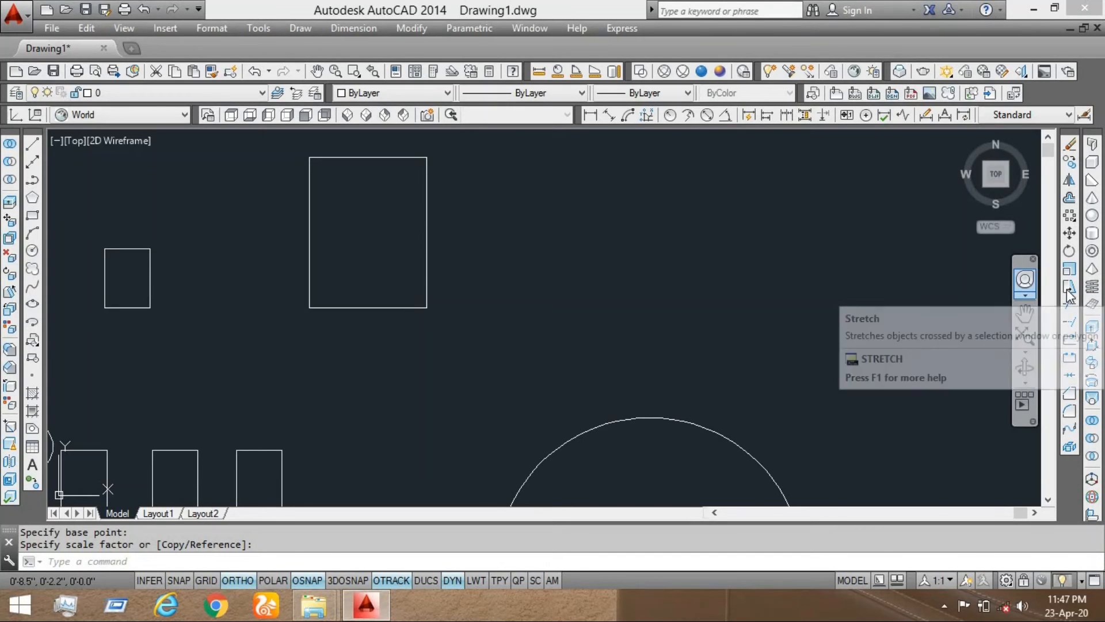
middle_click_drag(583, 227, 579, 251)
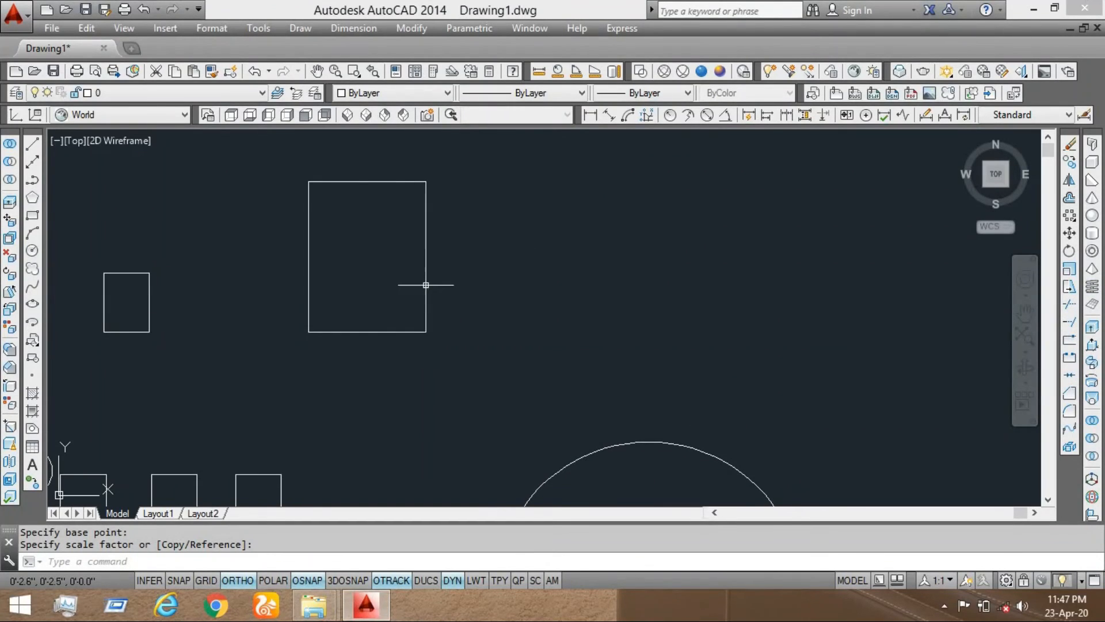
left_click(483, 150)
left_click(398, 395)
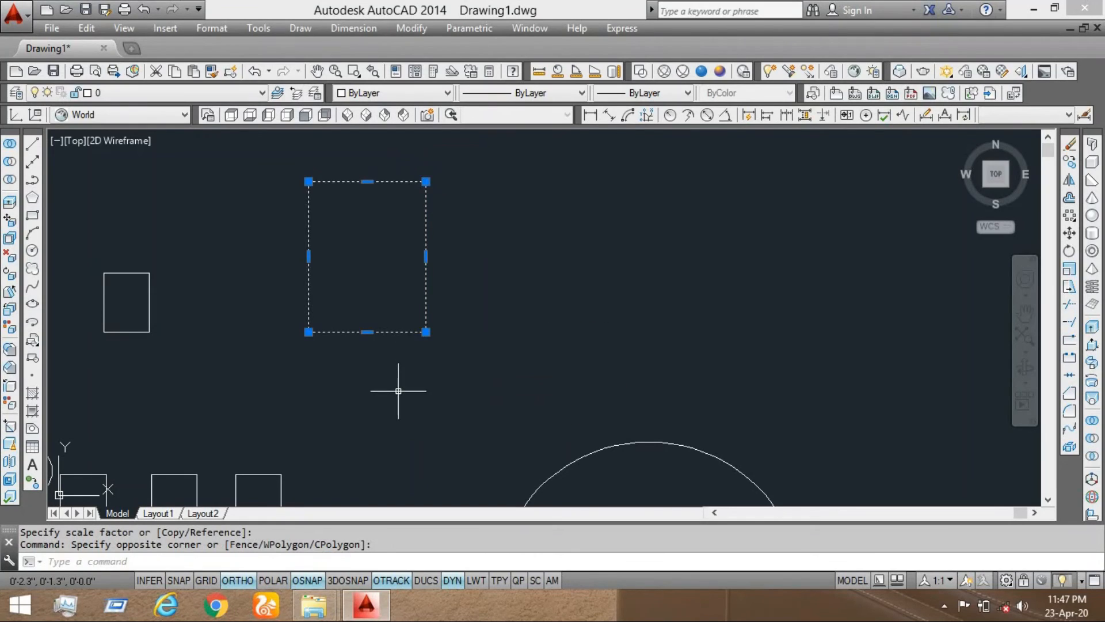
left_click(426, 256)
left_click(624, 256)
Step: Try to stretch the widened rectangle's lower-right corner straight down by its grip, and undo that corner edit
left_click(625, 335)
left_click(727, 446)
left_click(624, 332)
left_click(671, 426)
left_click(627, 160)
left_click(685, 178)
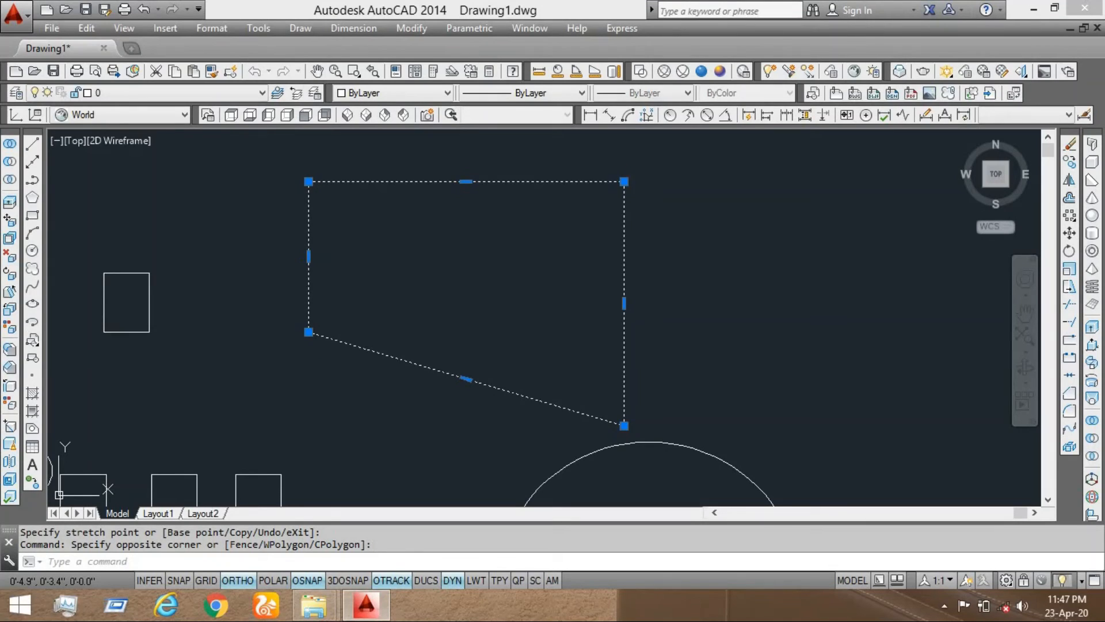
key("ctrl+z")
Step: Shift the rectangle's right edge straight down by its midpoint grip, and undo this edit together with the earlier widening
left_click(645, 220)
left_click(567, 298)
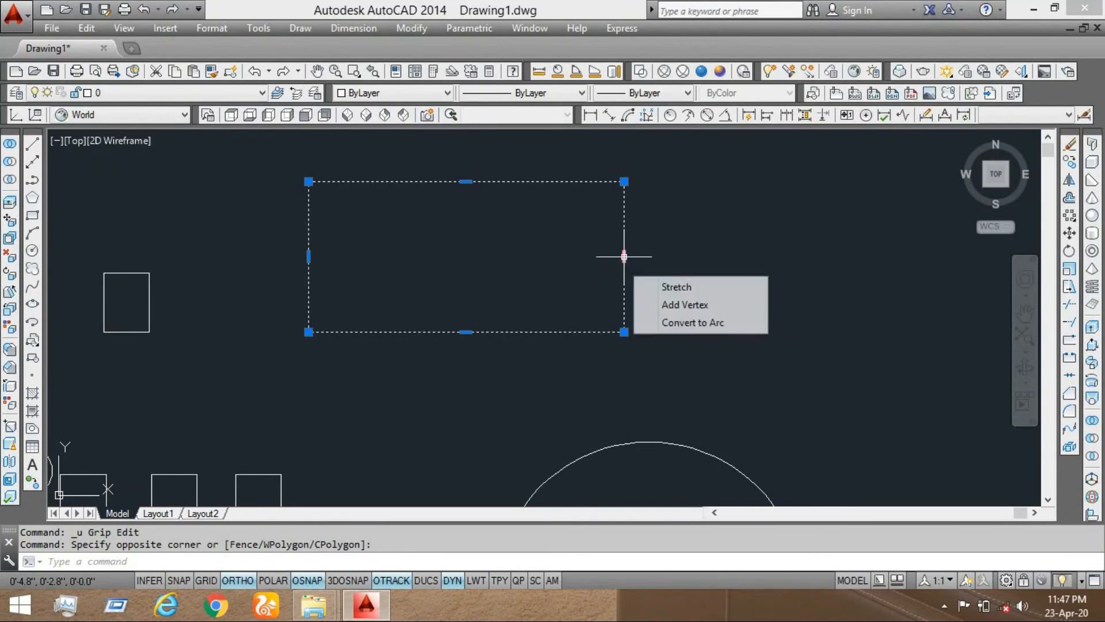
left_click(624, 257)
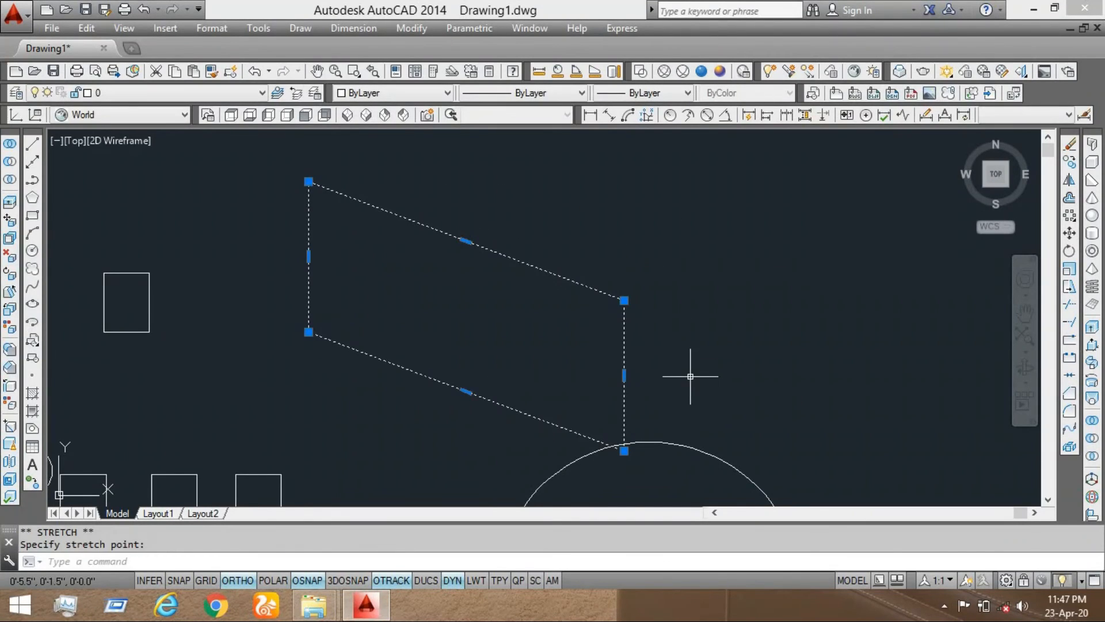
key("ctrl+z")
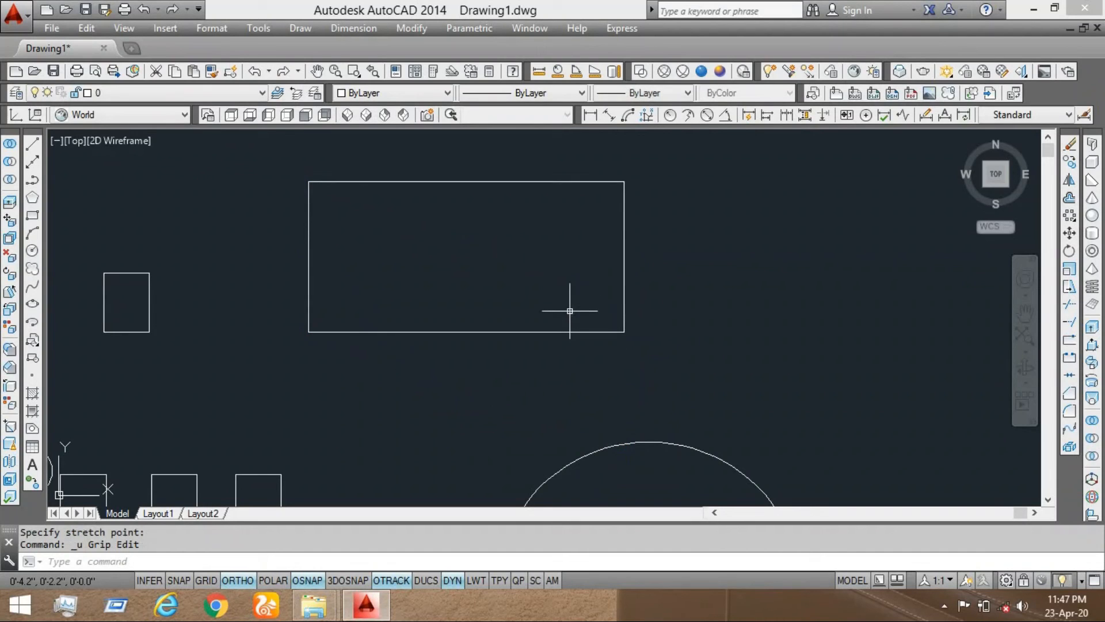
key("ctrl+z")
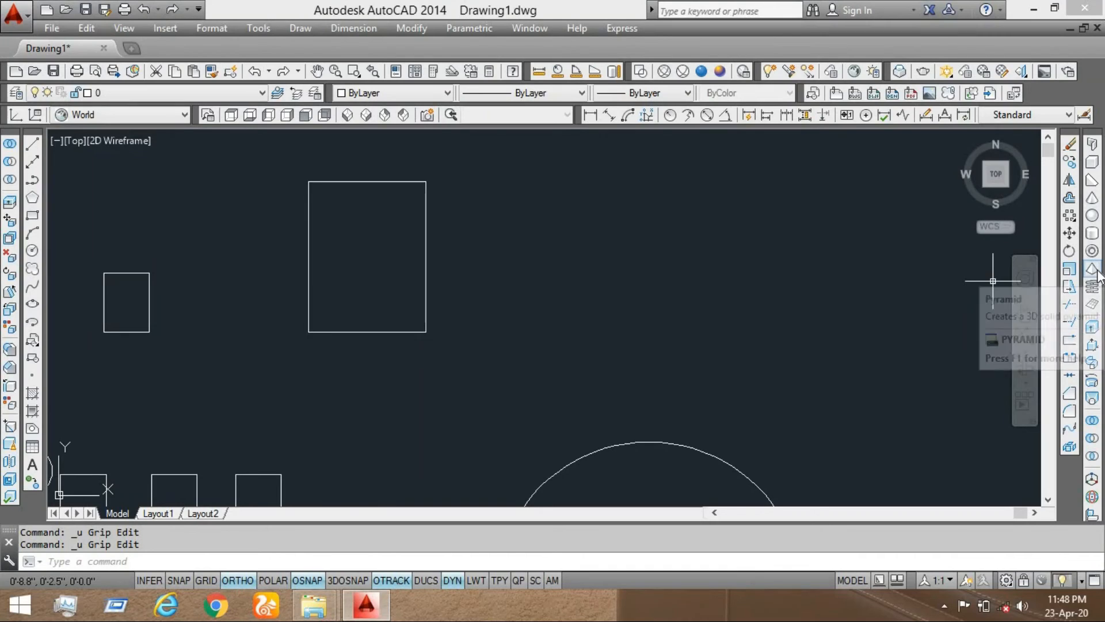
Step: Stretch the right side of the enlarged rectangle horizontally outward with a crossing selection, using its lower-right corner as the base point
left_click(1069, 288)
left_click(552, 173)
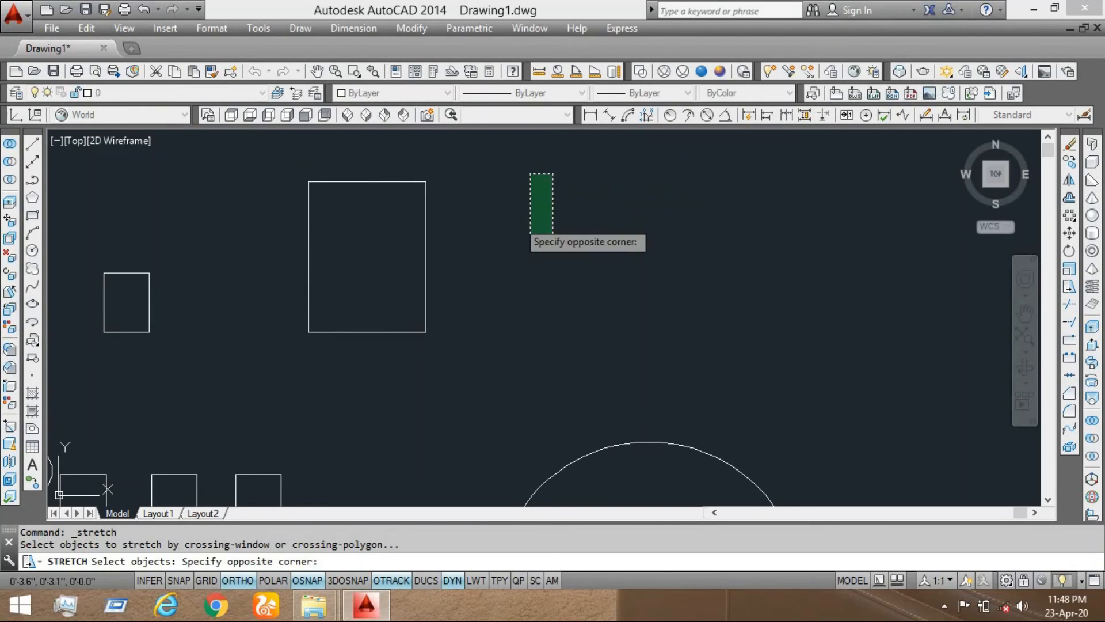
left_click(530, 232)
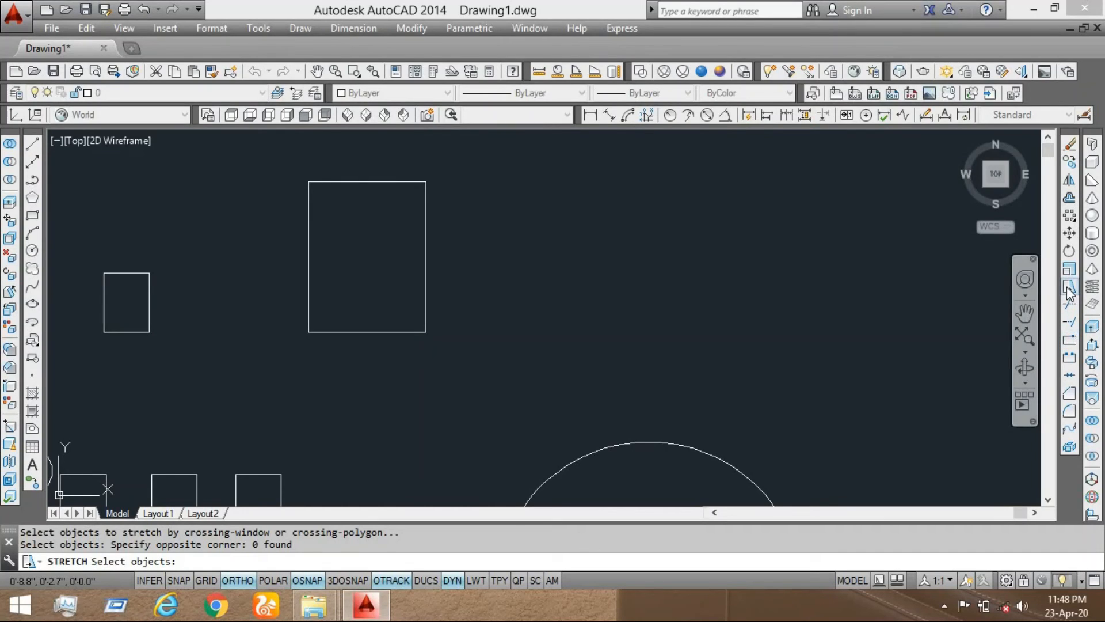
left_click(491, 167)
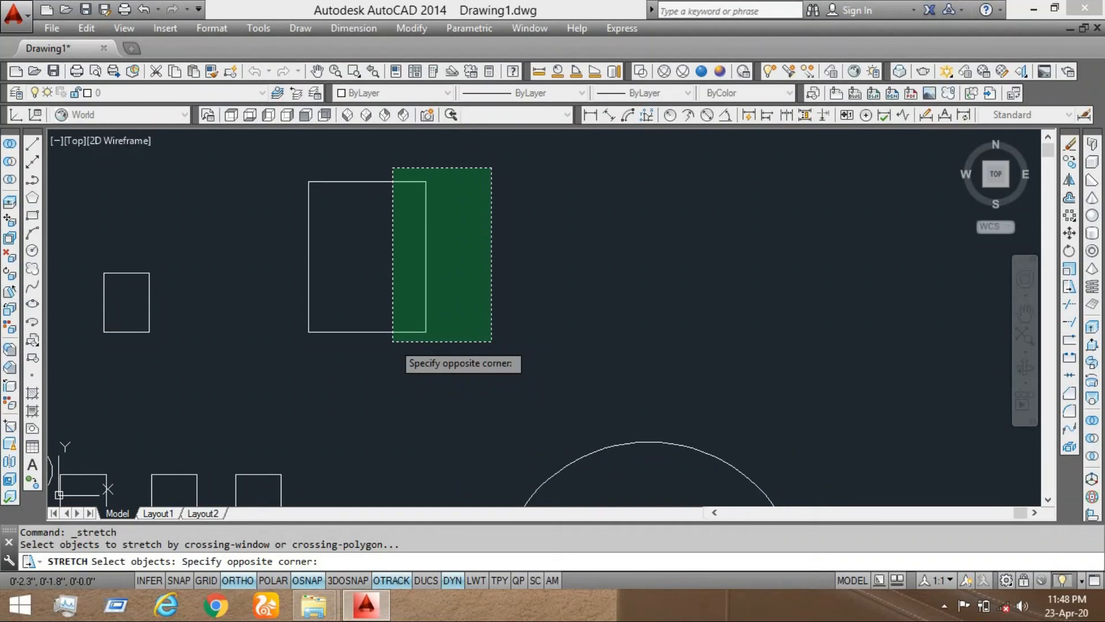
left_click(370, 383)
key("Return")
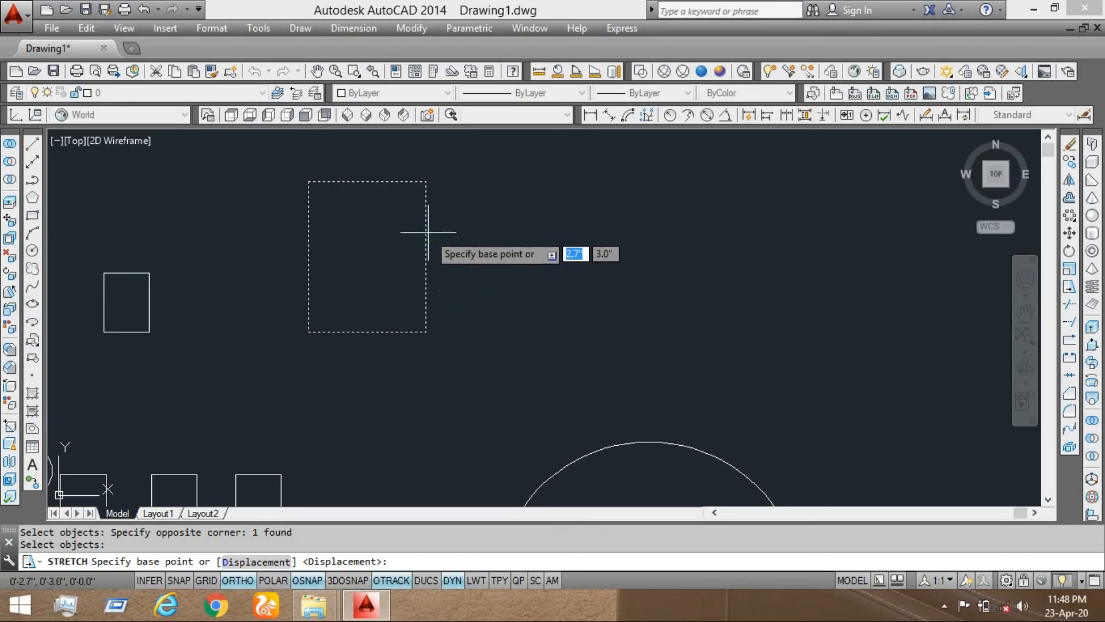
left_click(425, 331)
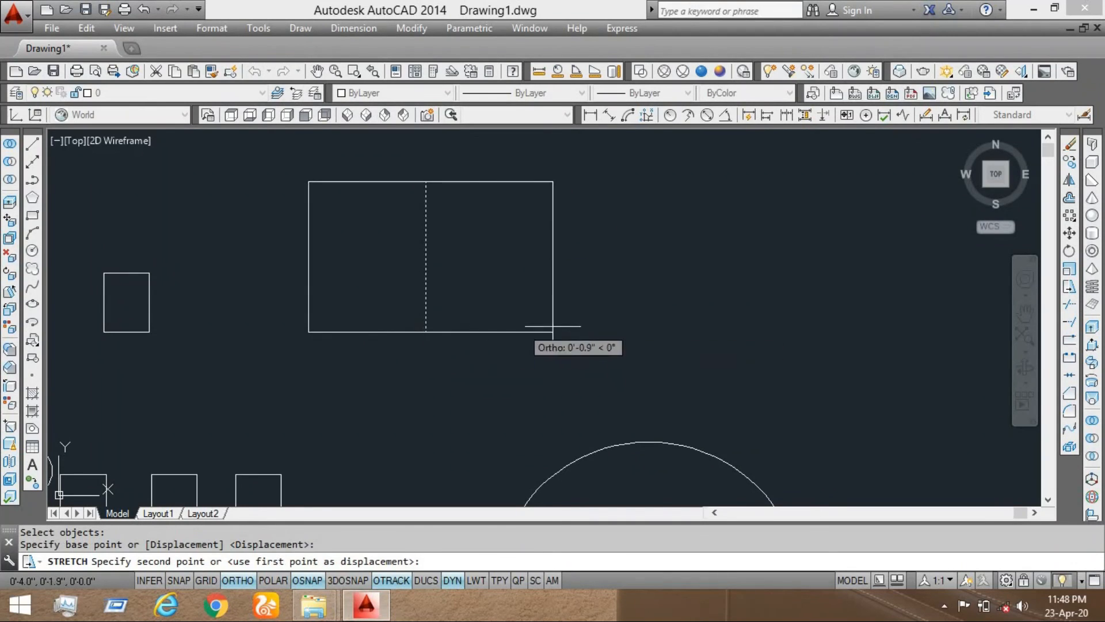
left_click(602, 328)
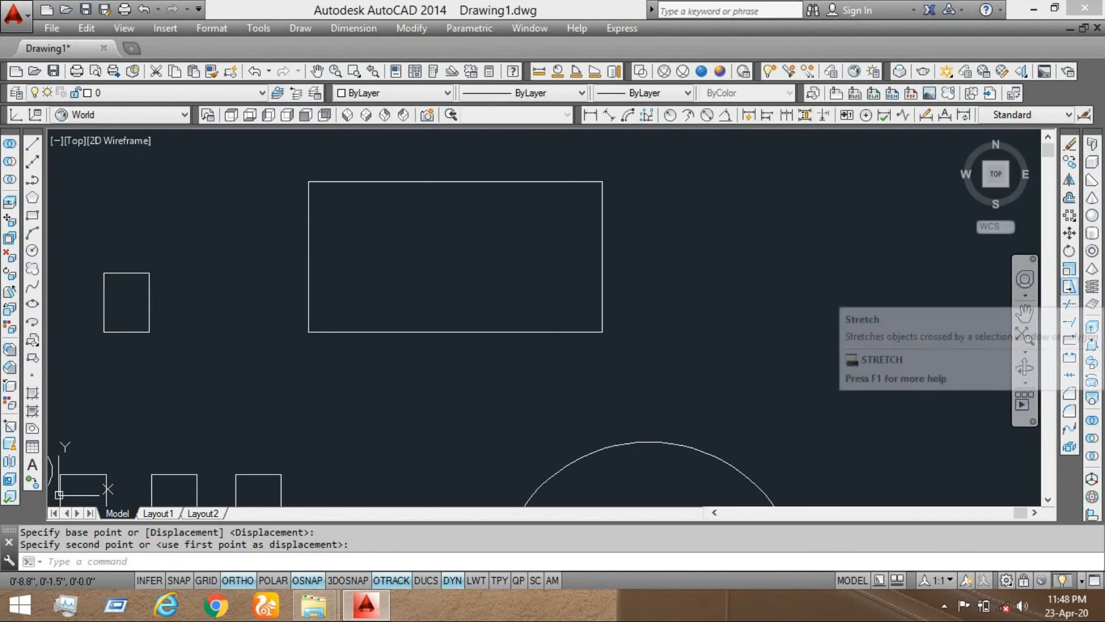
Step: Stretch the rectangle's bottom edge horizontally to the right from its midpoint, slanting the shape into a parallelogram
left_click(1069, 288)
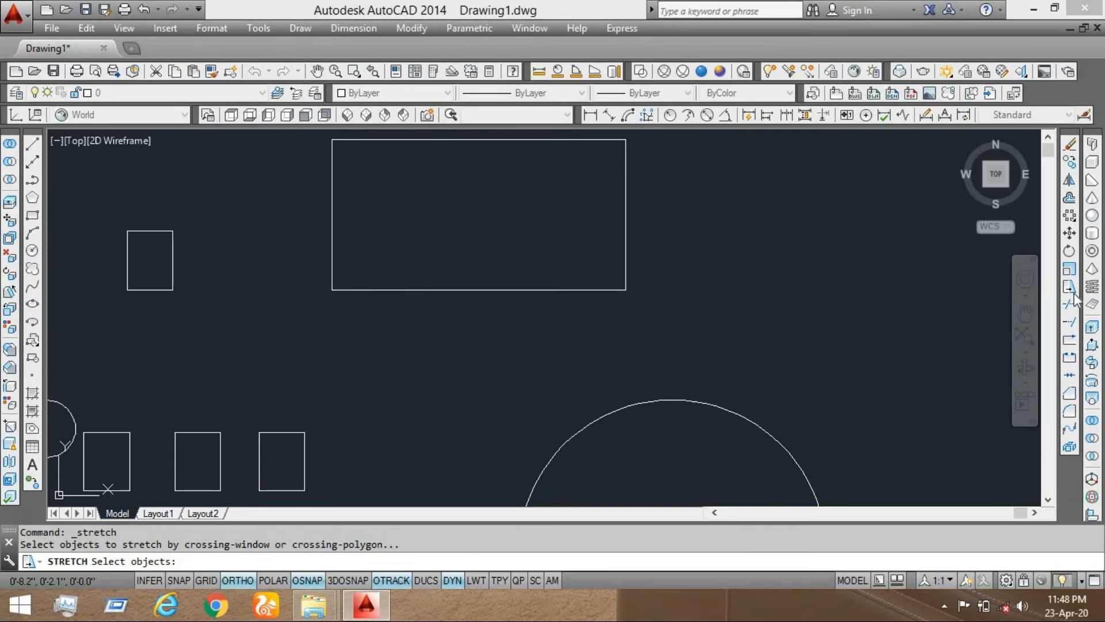
left_click(662, 266)
left_click(288, 325)
key("Return")
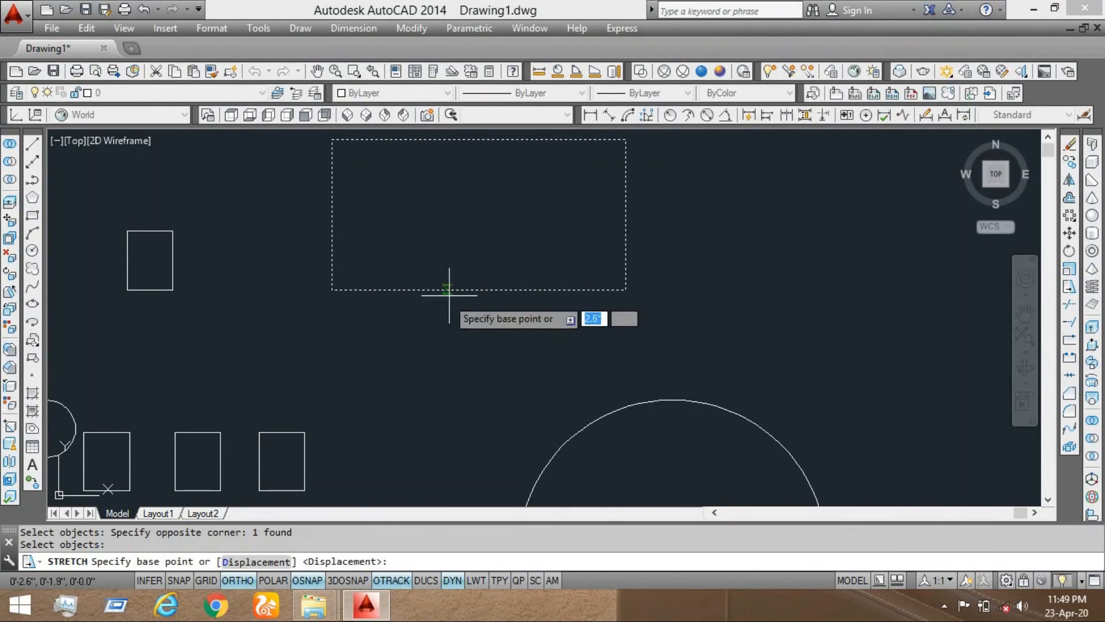
left_click(486, 290)
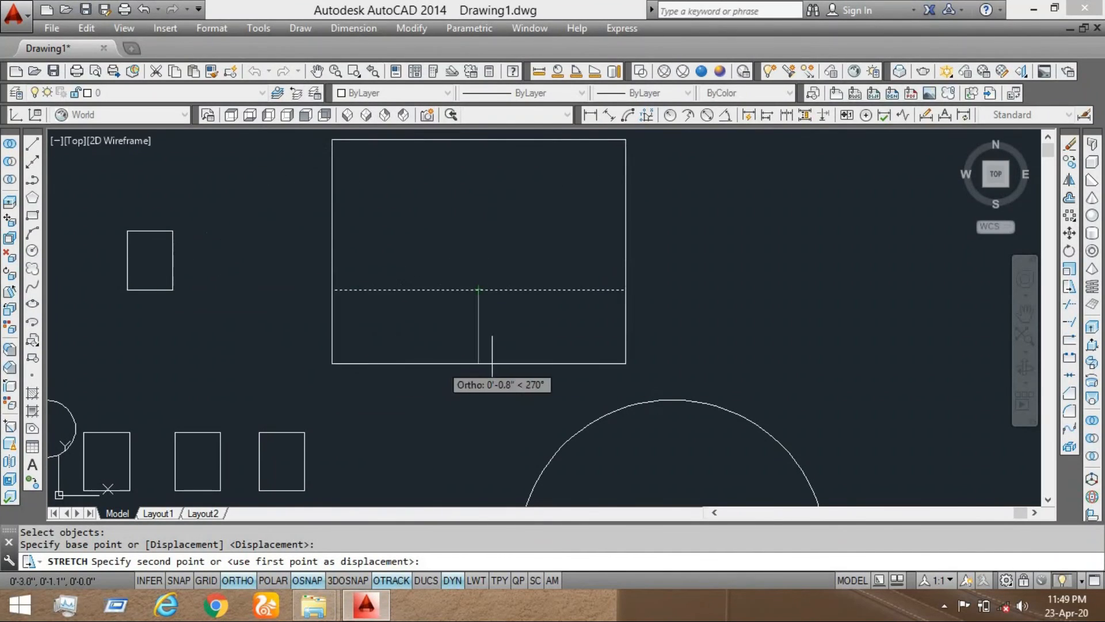
left_click(699, 358)
middle_click_drag(450, 348, 396, 408)
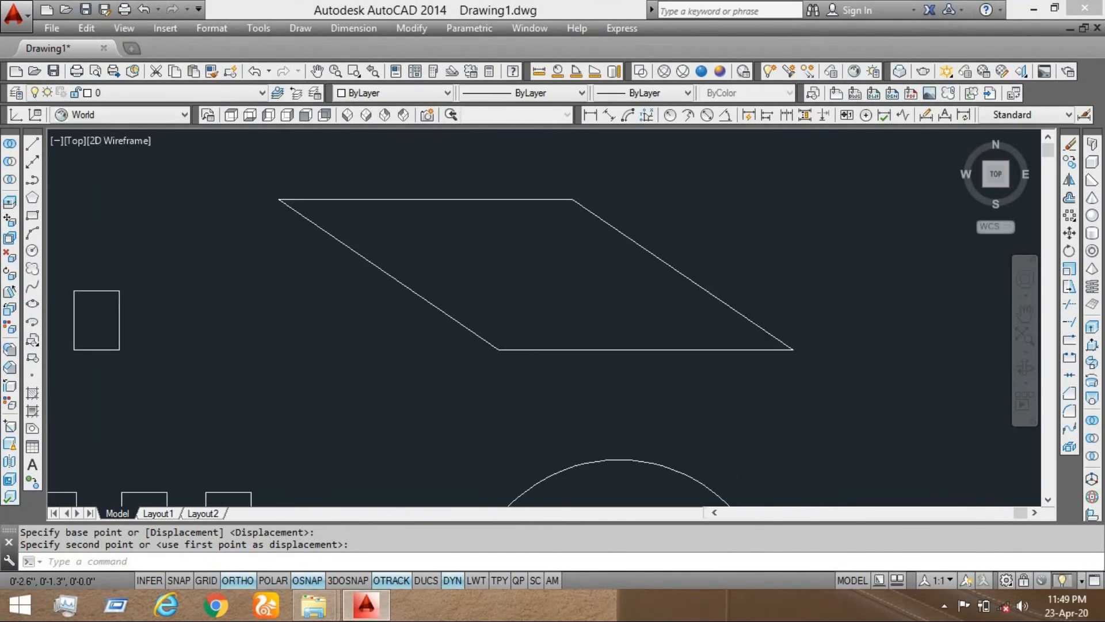
scroll(385, 366, "down", 2)
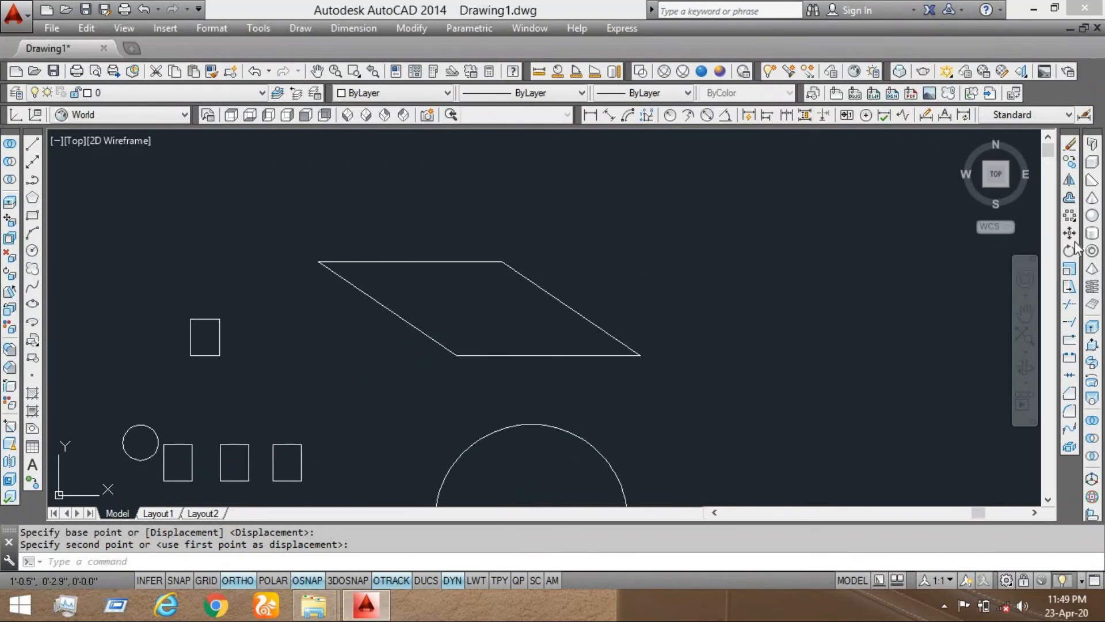